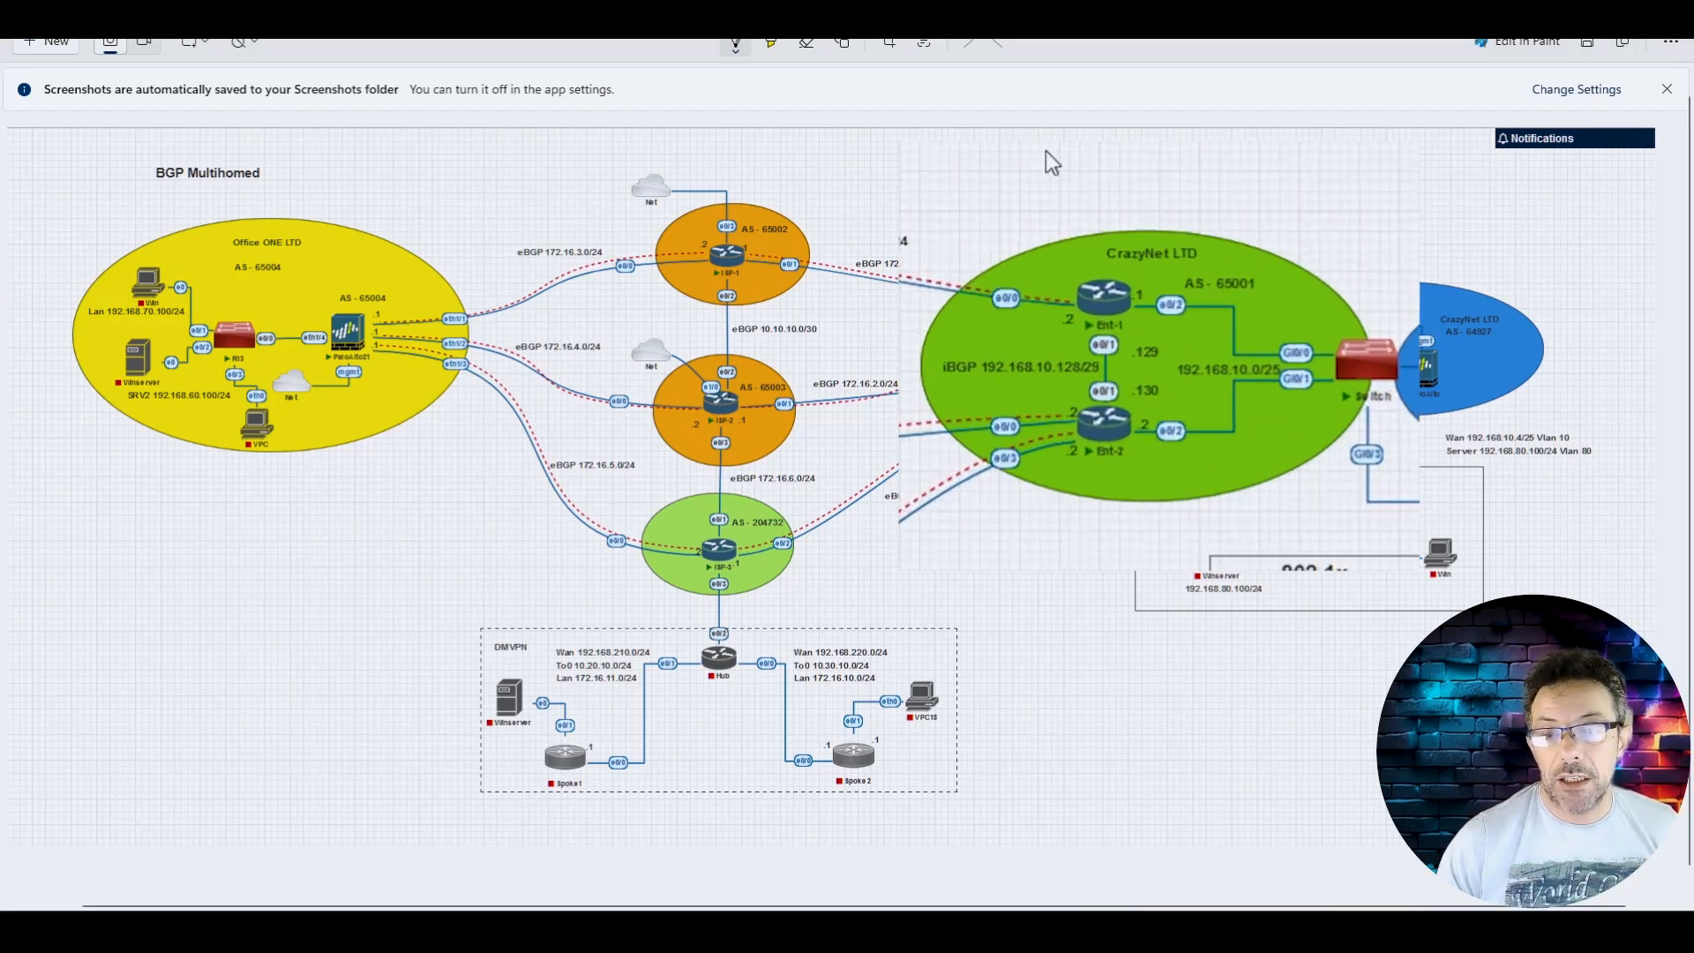
Step: Draw a box around the Ent-1 and Ent-2 routers and an underlined arrow at the firewall in the blue CrazyNet oval
left_click_drag(973, 194, 1143, 190)
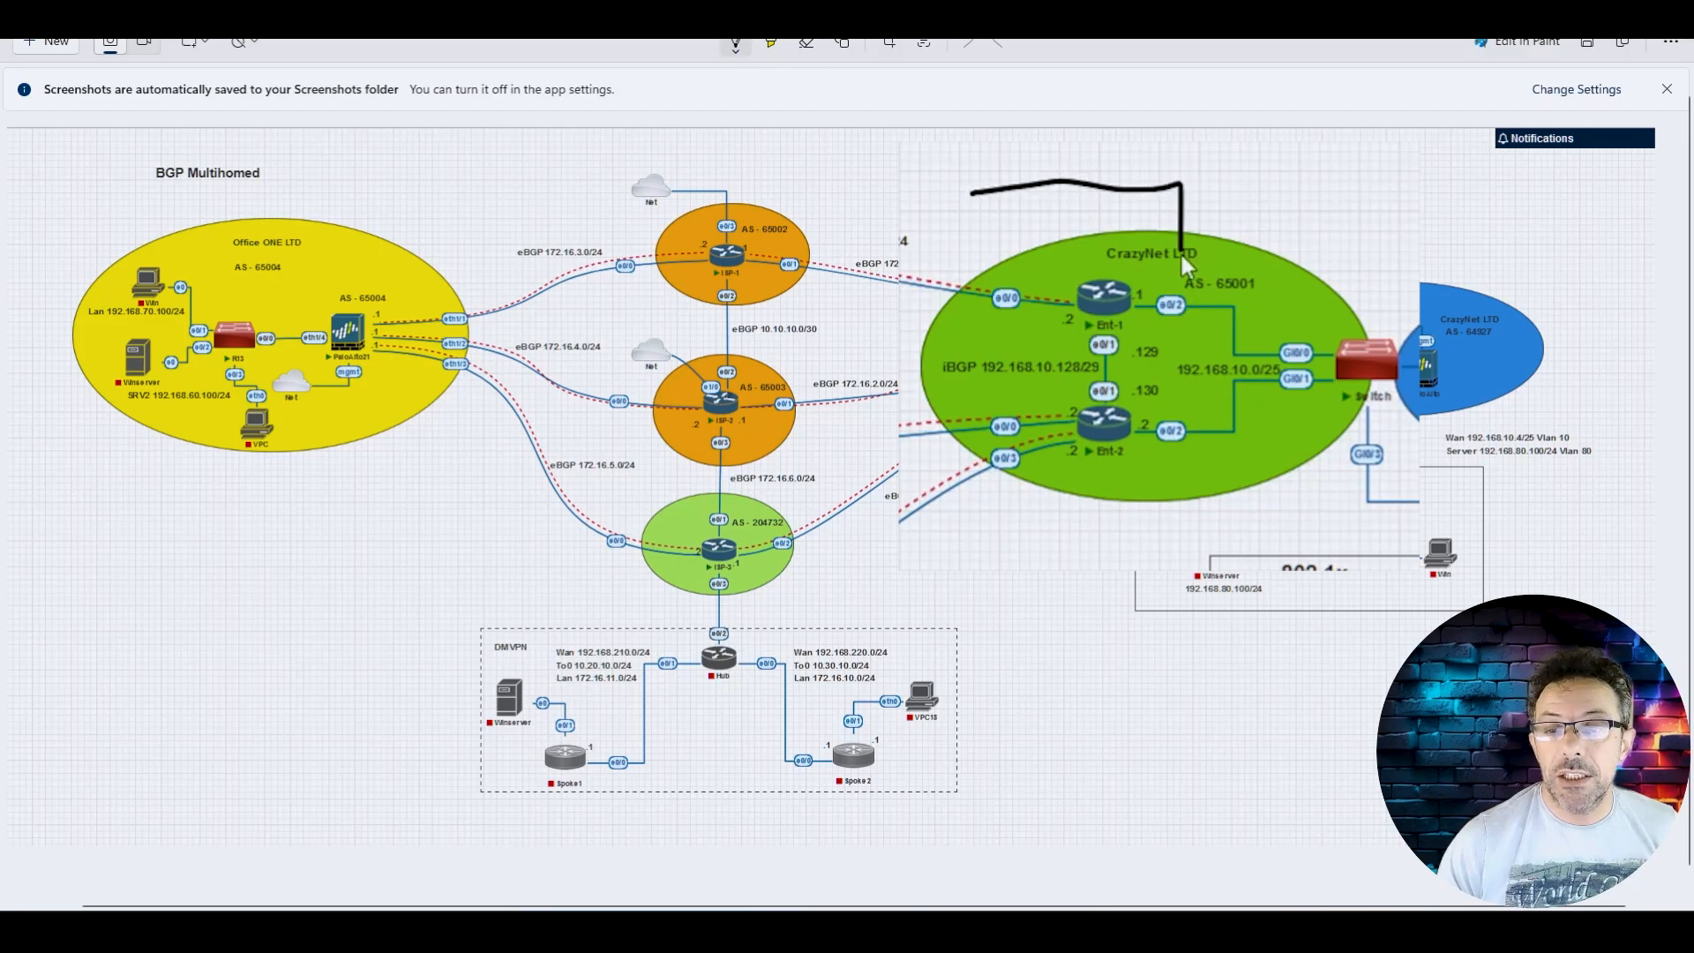
mouse_move(1178, 252)
left_mouse_down()
mouse_move(1185, 453)
mouse_move(1156, 510)
mouse_move(1003, 491)
mouse_move(973, 195)
left_mouse_up()
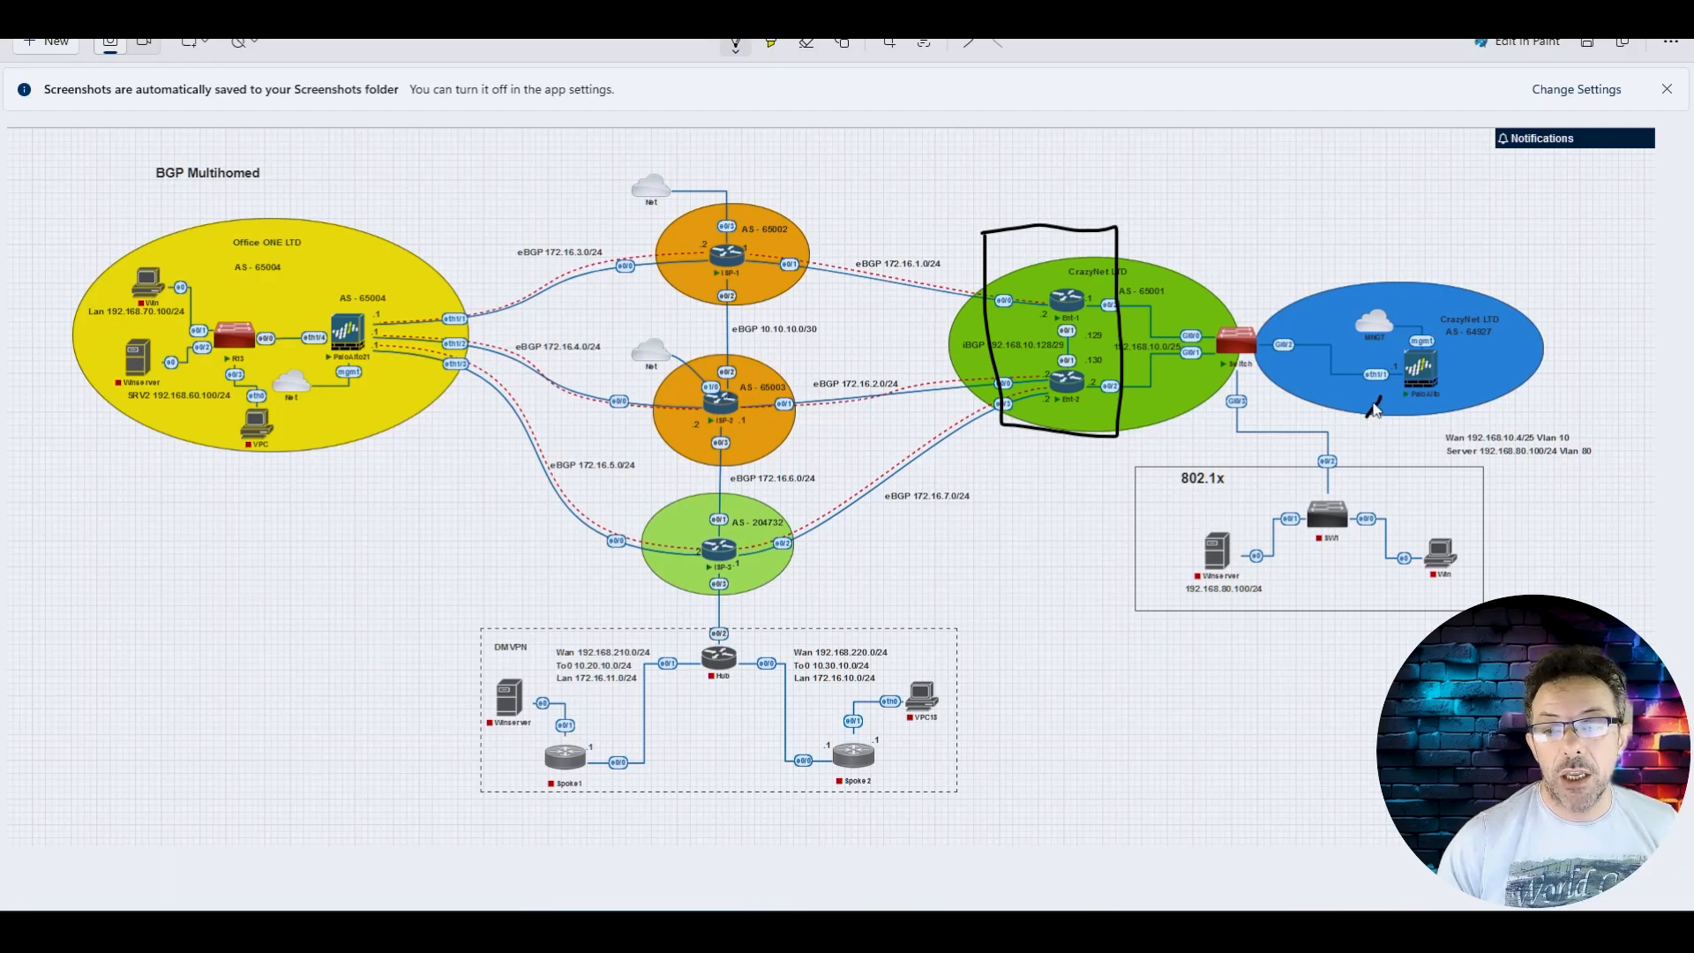
mouse_move(1374, 411)
left_mouse_down()
mouse_move(1389, 386)
mouse_move(1393, 411)
mouse_move(1378, 407)
left_mouse_up()
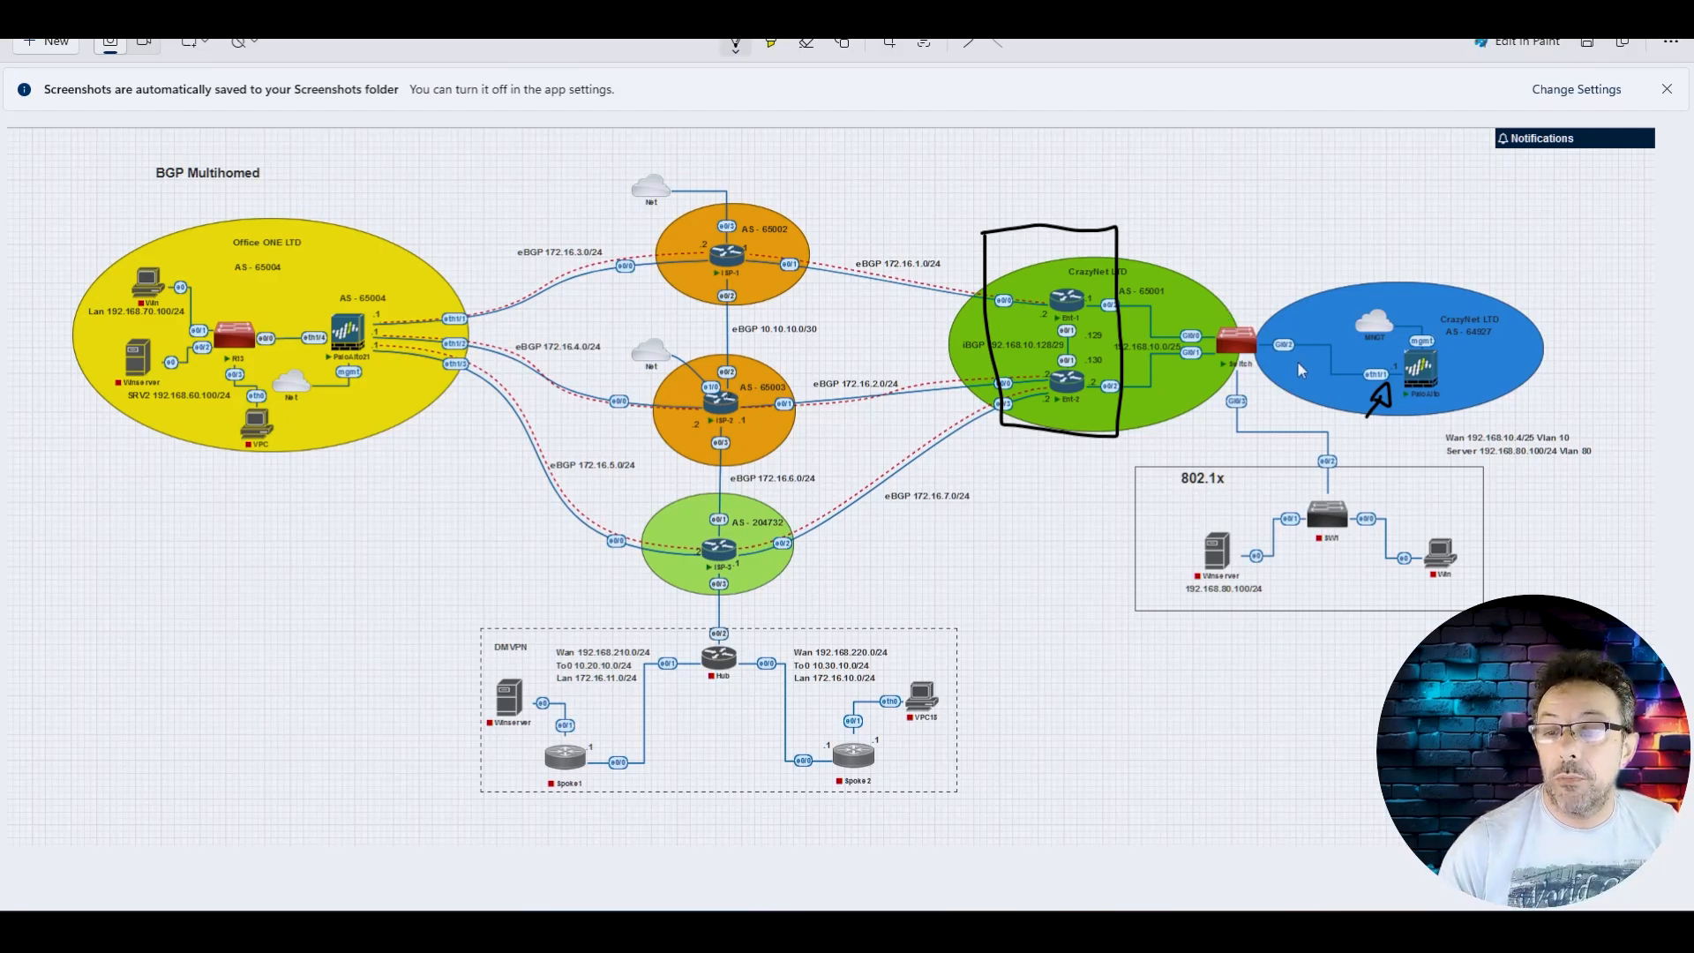
left_click_drag(1355, 425, 1394, 424)
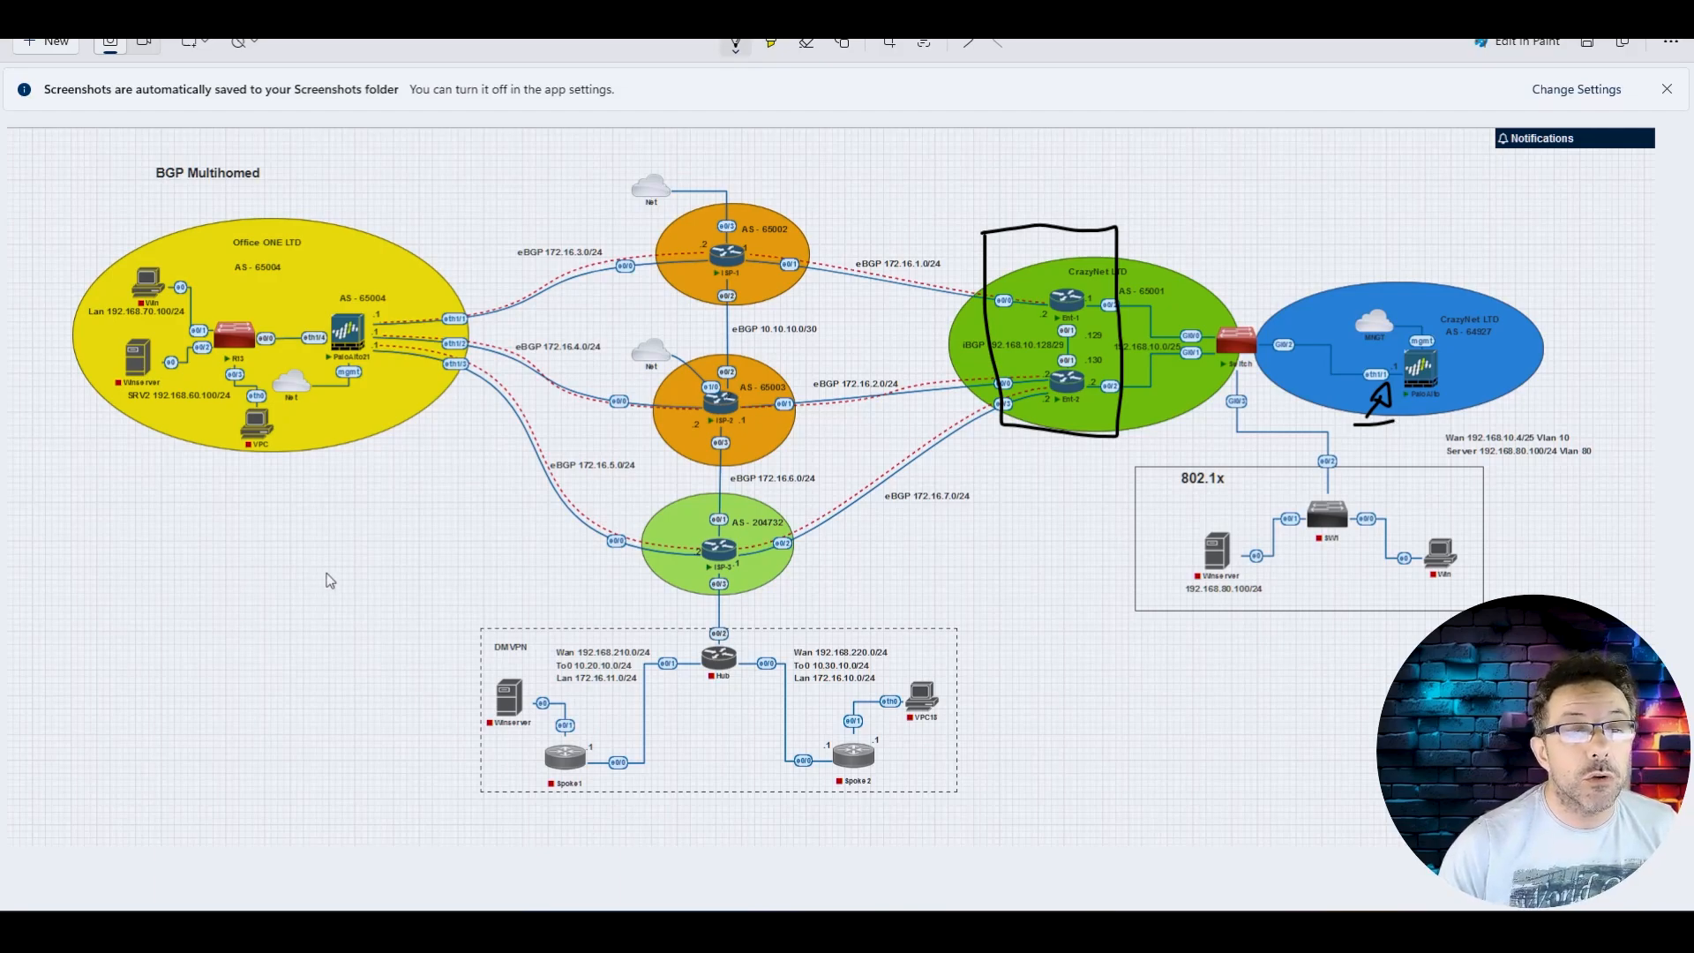
mouse_move(294, 146)
left_mouse_down()
mouse_move(592, 167)
mouse_move(579, 523)
left_mouse_up()
left_click_drag(250, 523, 282, 155)
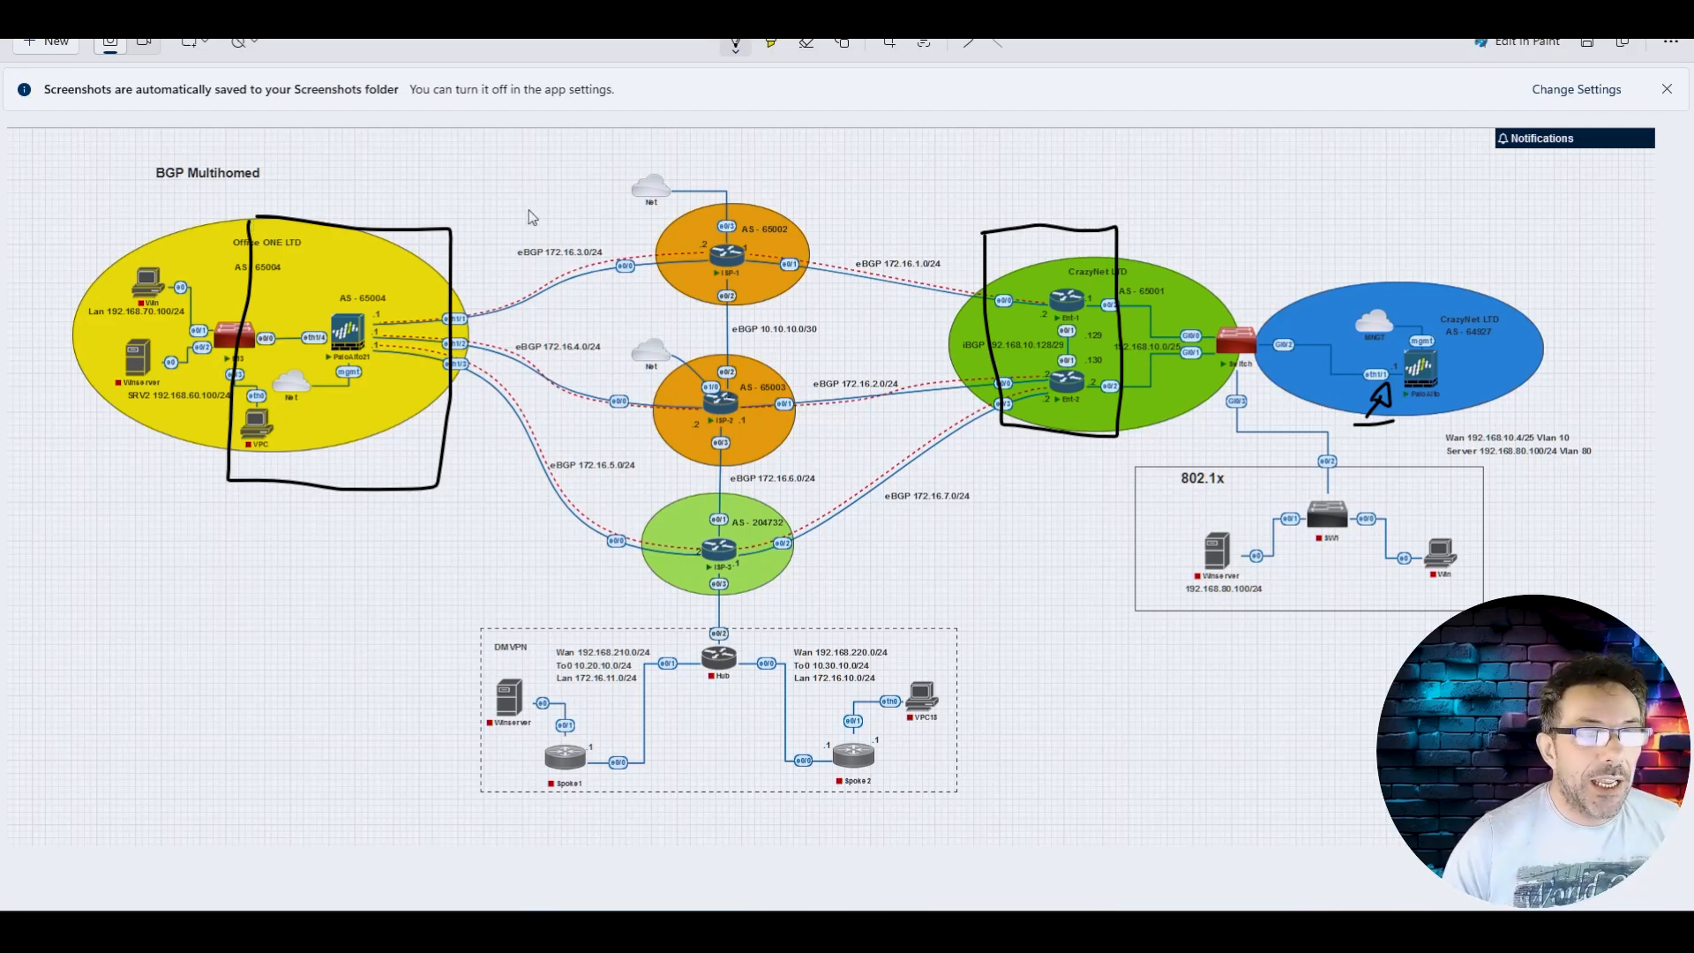
key("ctrl+z")
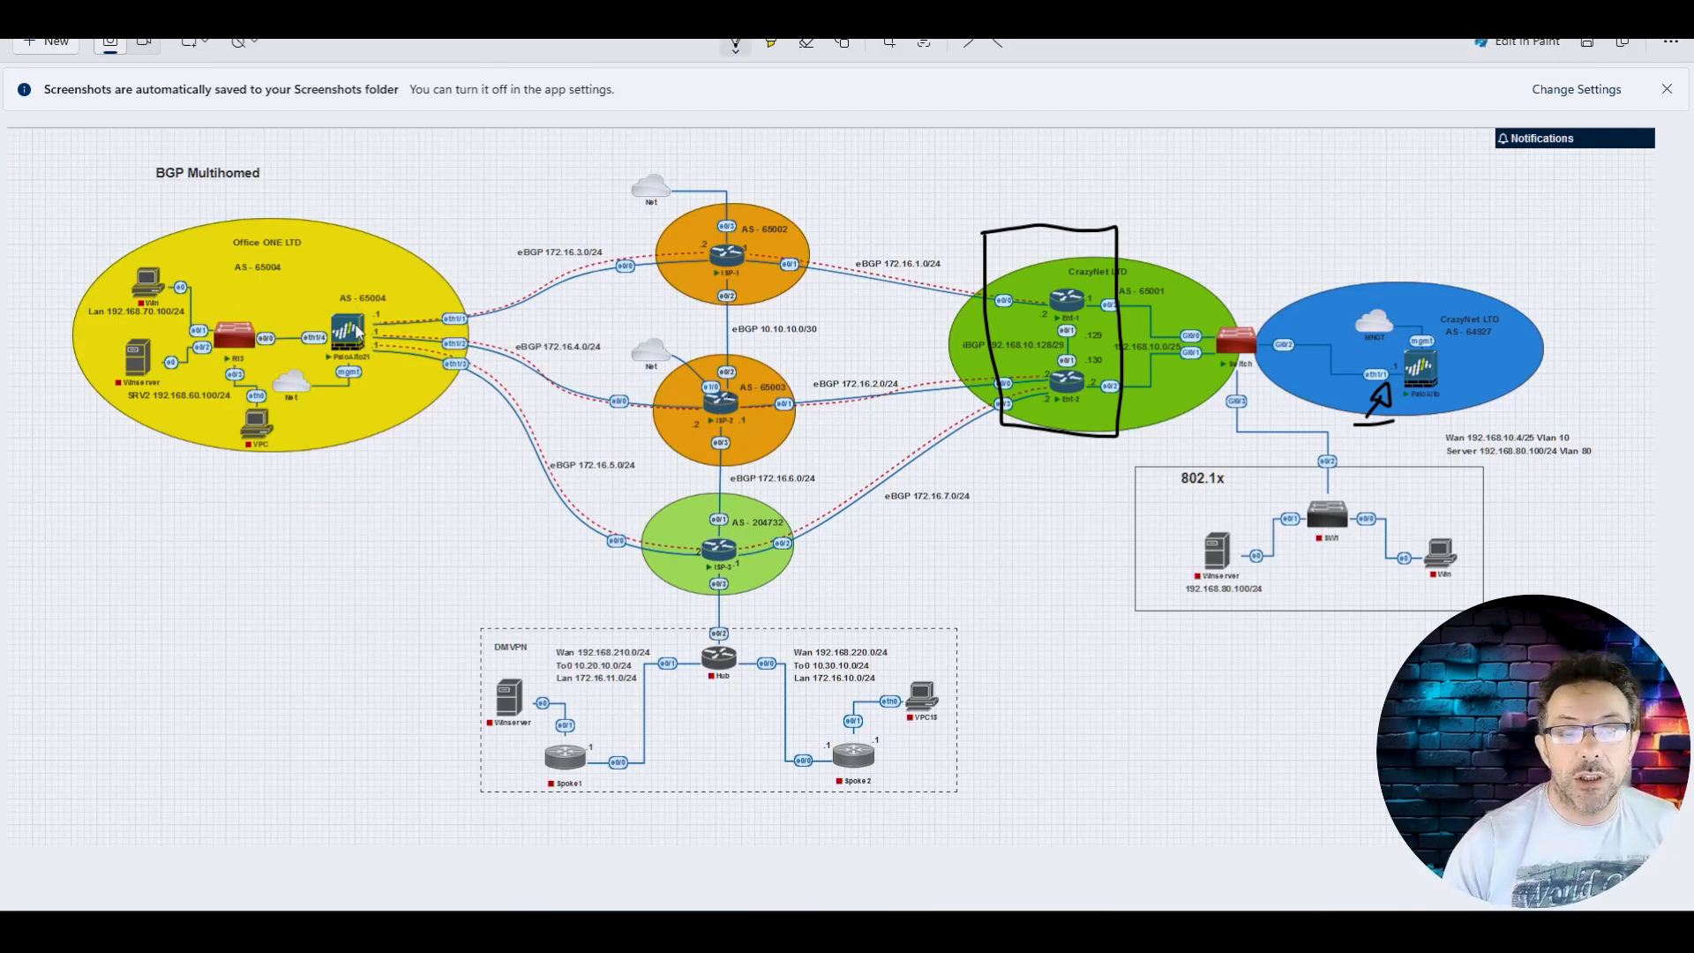
mouse_move(374, 314)
left_mouse_down()
mouse_move(515, 284)
mouse_move(494, 291)
left_mouse_up()
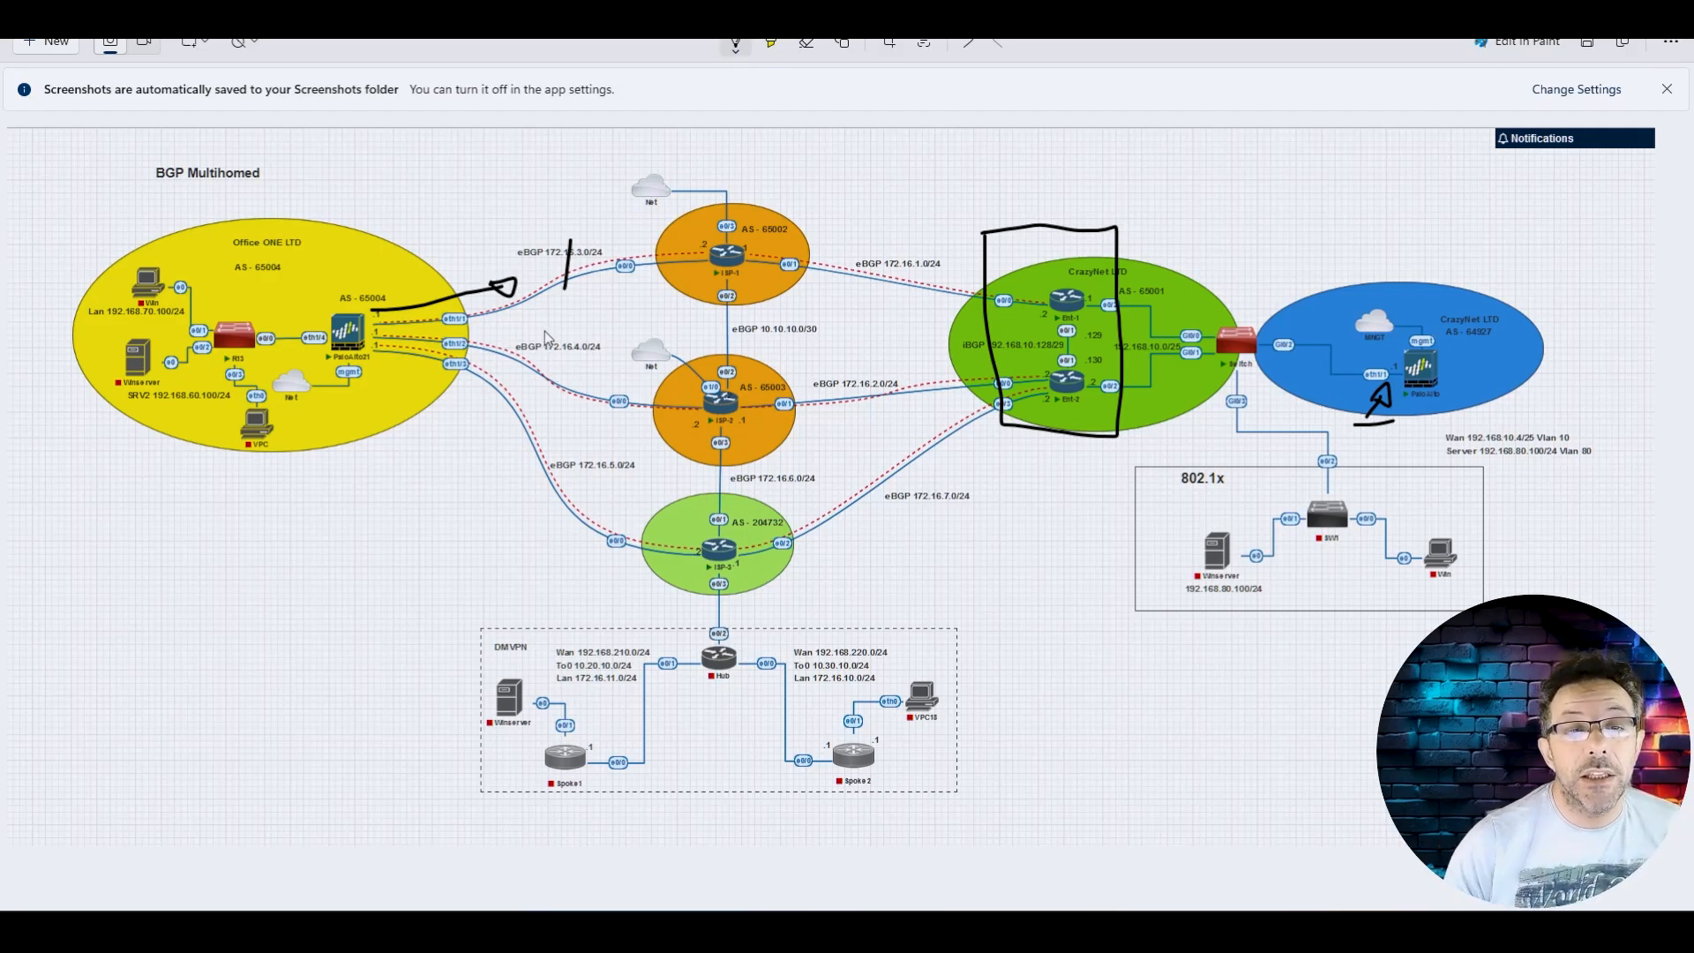
mouse_move(537, 310)
left_mouse_down()
mouse_move(615, 296)
mouse_move(597, 305)
left_mouse_up()
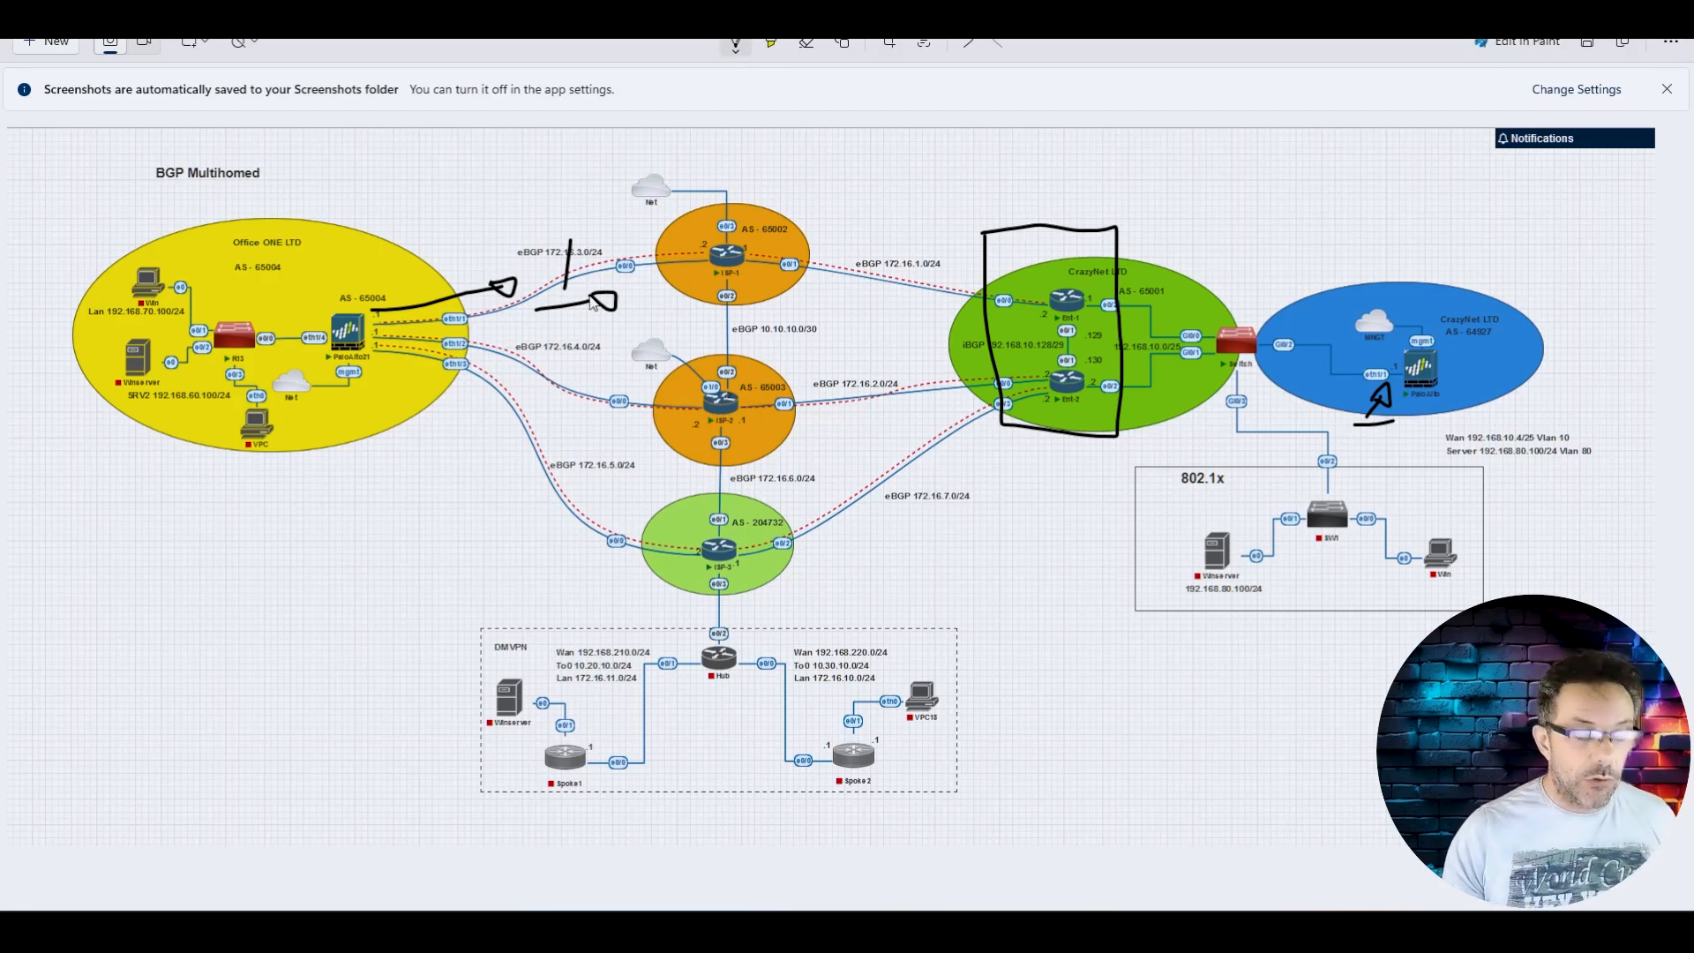
key("ctrl+z")
key("ctrl+z")
key("ctrl+z")
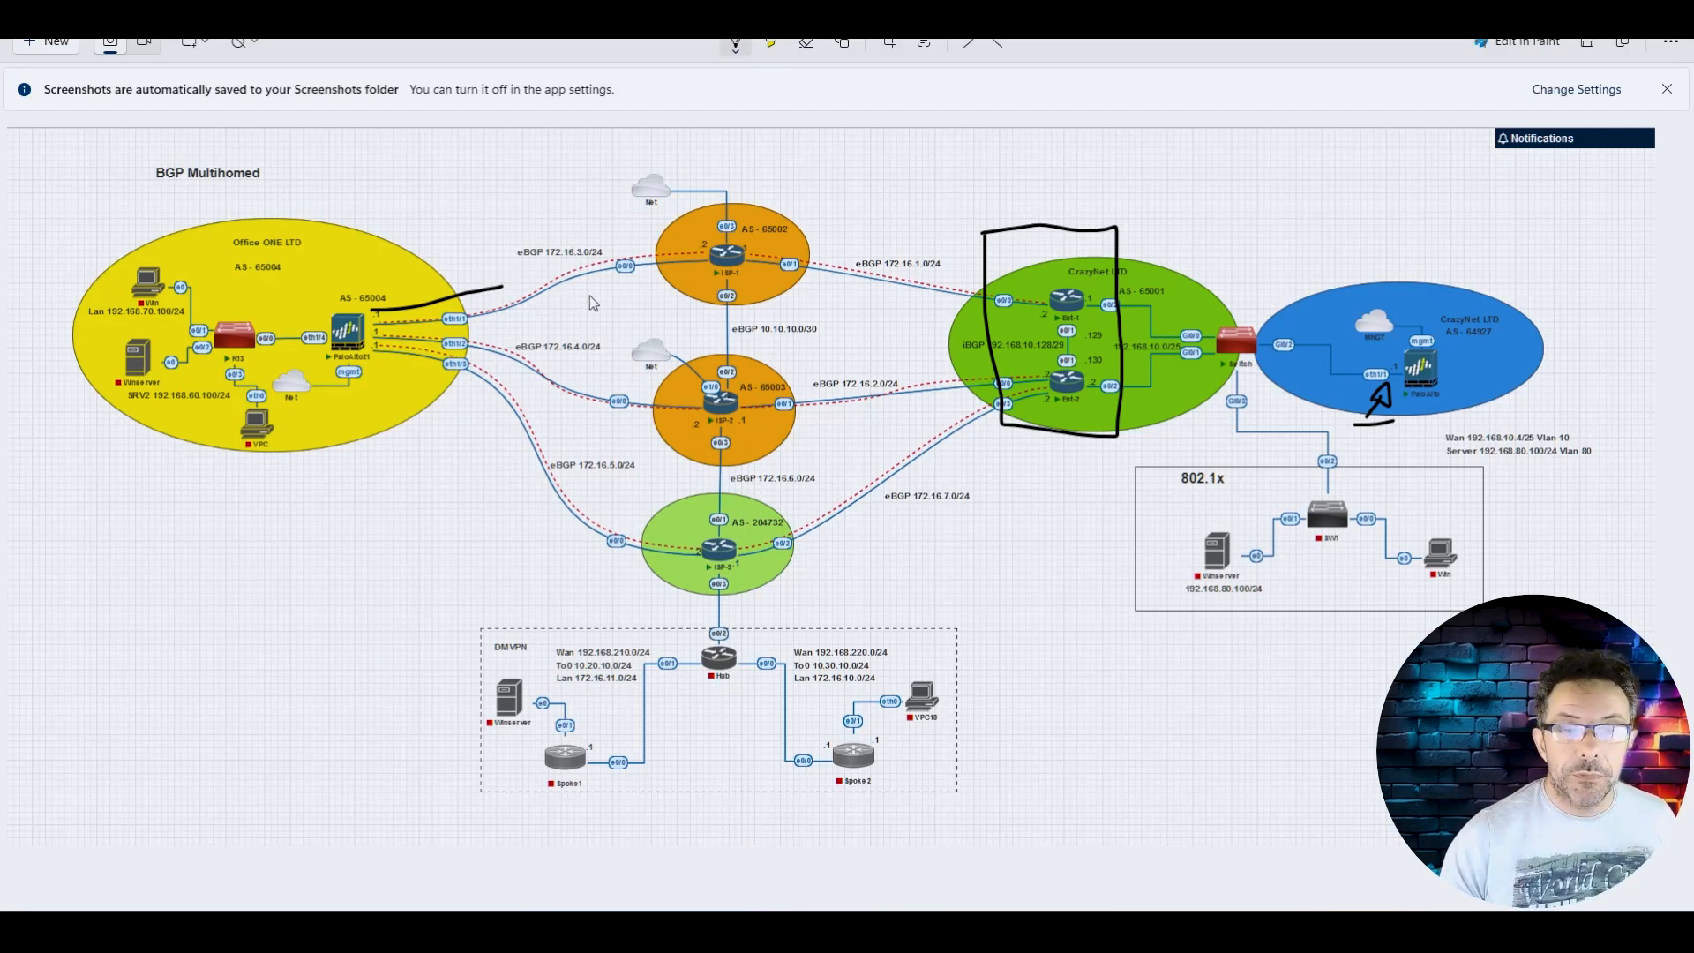
key("ctrl+z")
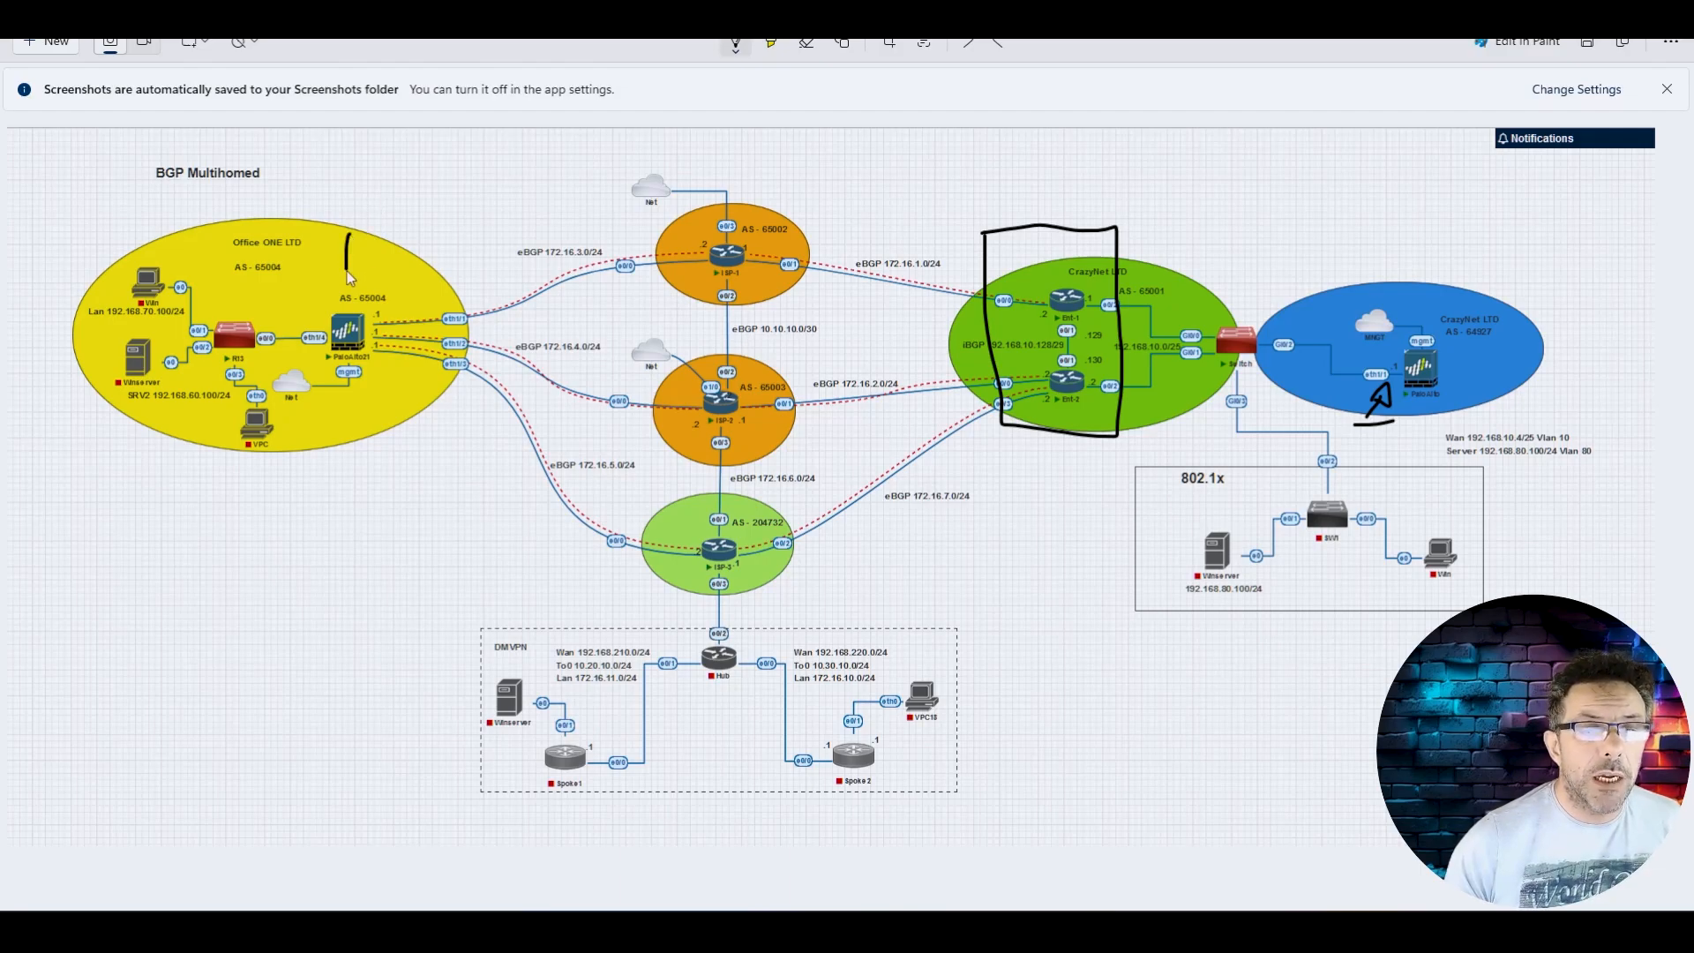
Step: Mark the Office ONE firewall with an arrow, box the three ISP routers, and point an arrow at the Ent router box
mouse_move(346, 271)
left_mouse_down()
mouse_move(345, 300)
mouse_move(325, 279)
left_mouse_up()
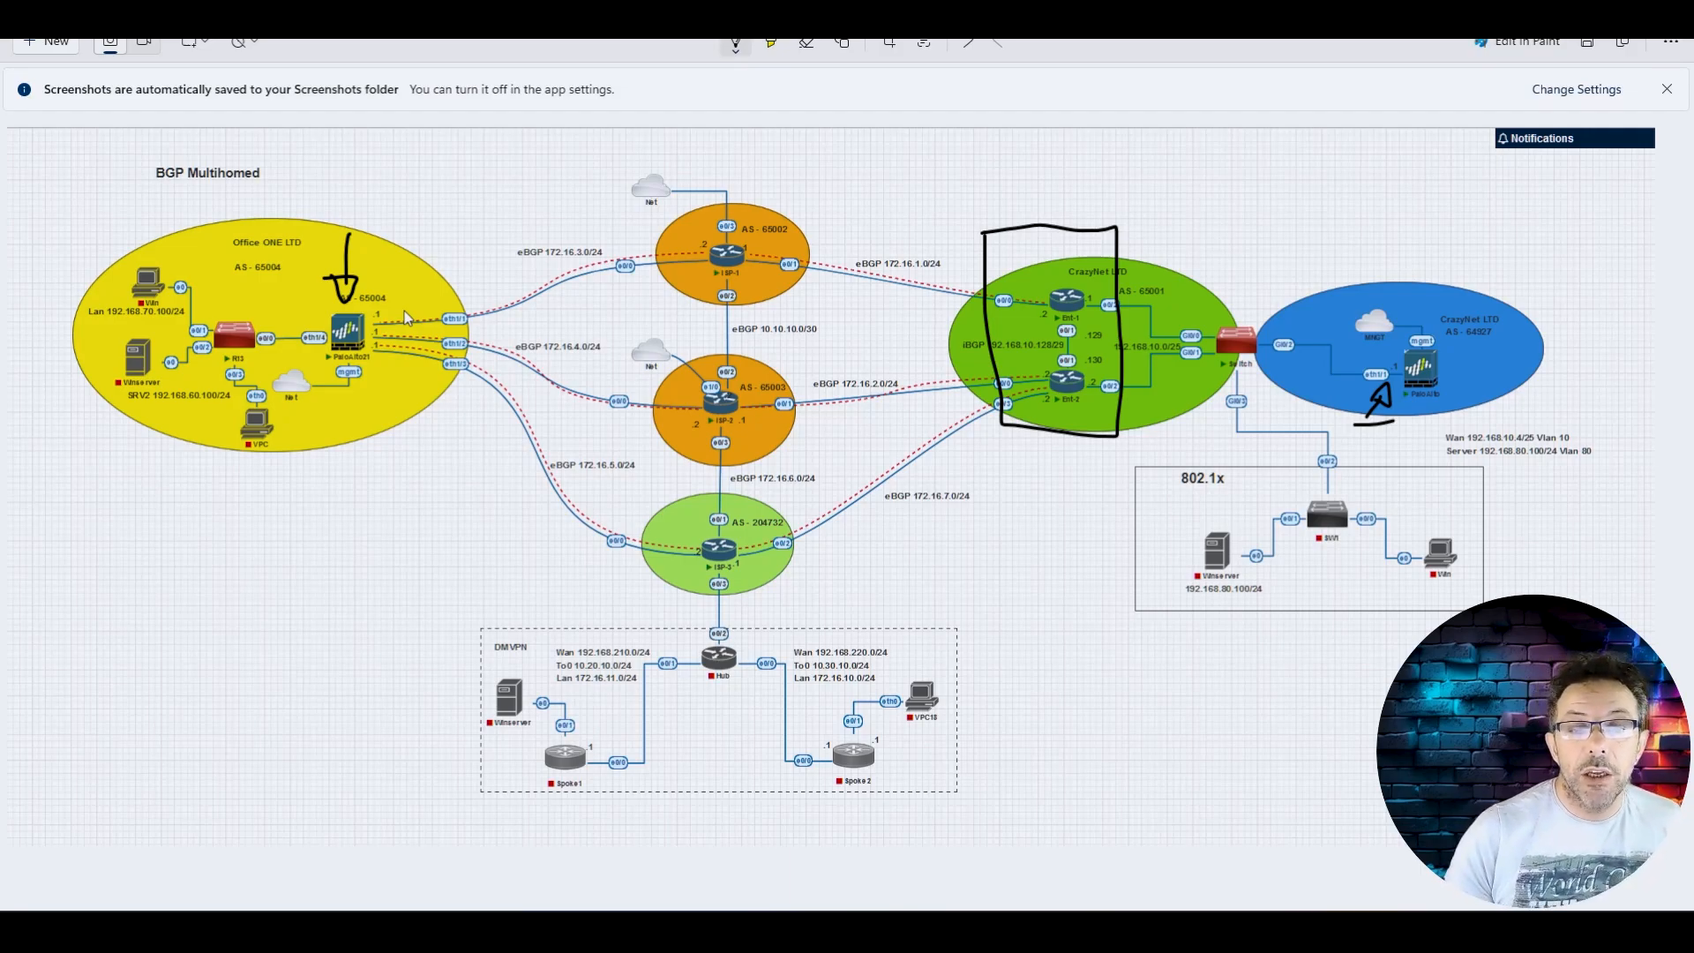
mouse_move(653, 207)
left_mouse_down()
mouse_move(820, 242)
mouse_move(871, 487)
mouse_move(721, 575)
mouse_move(657, 322)
mouse_move(662, 214)
left_mouse_up()
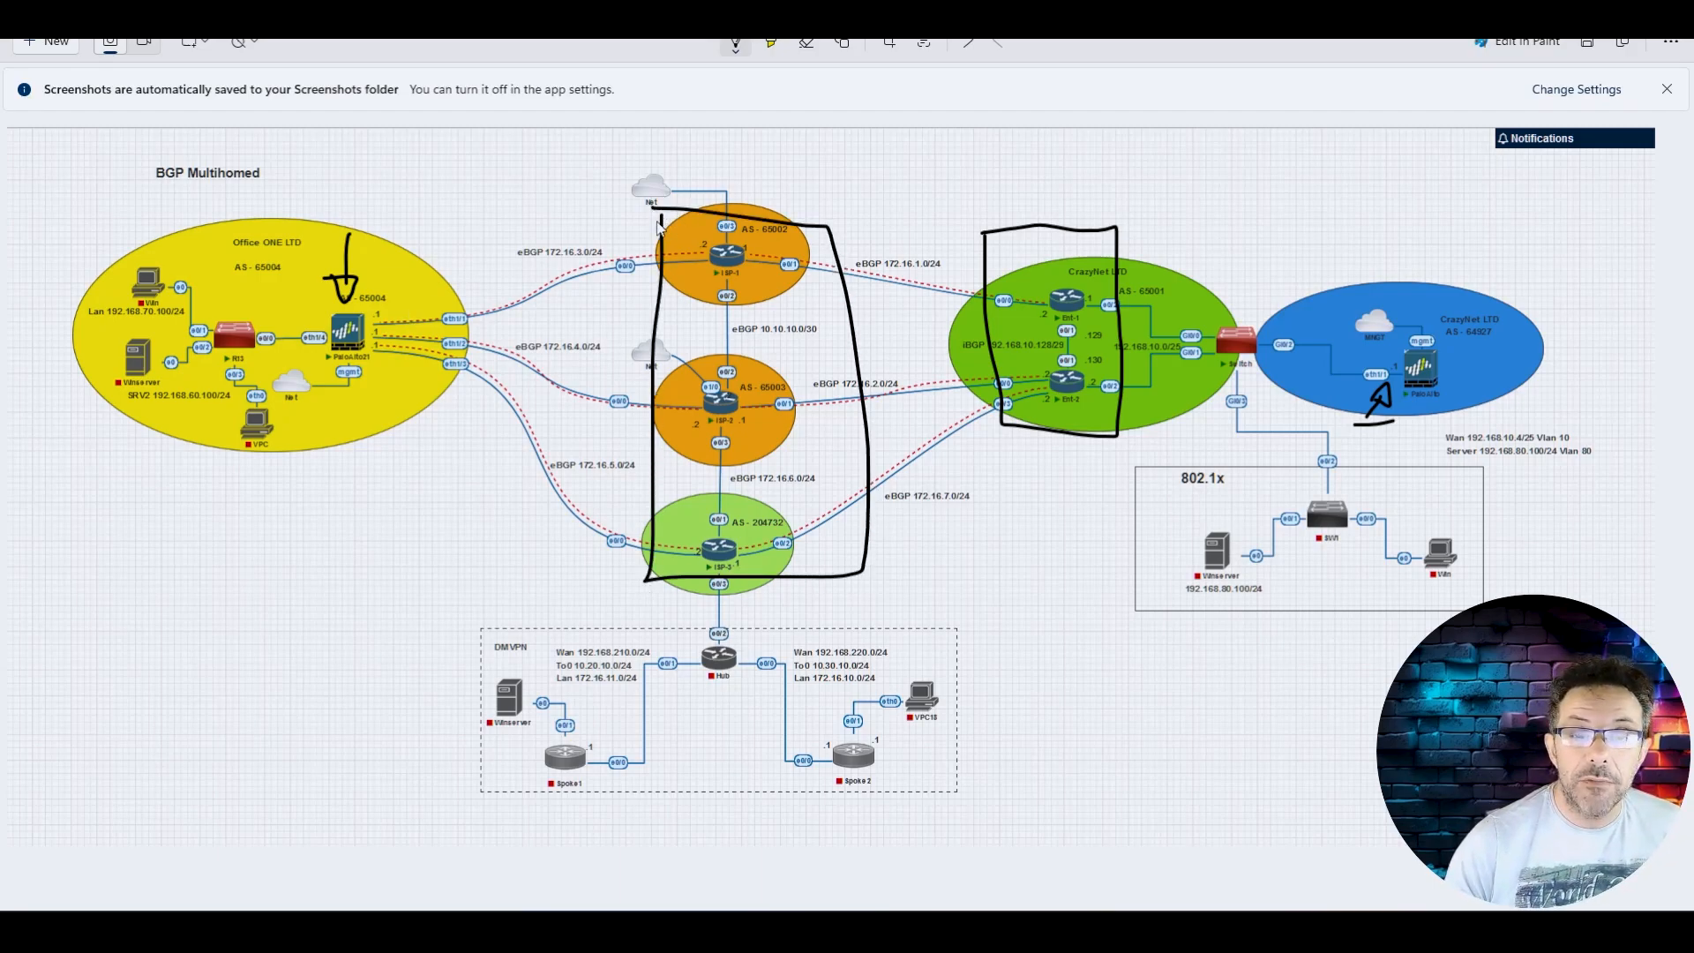
left_click_drag(949, 147, 1020, 235)
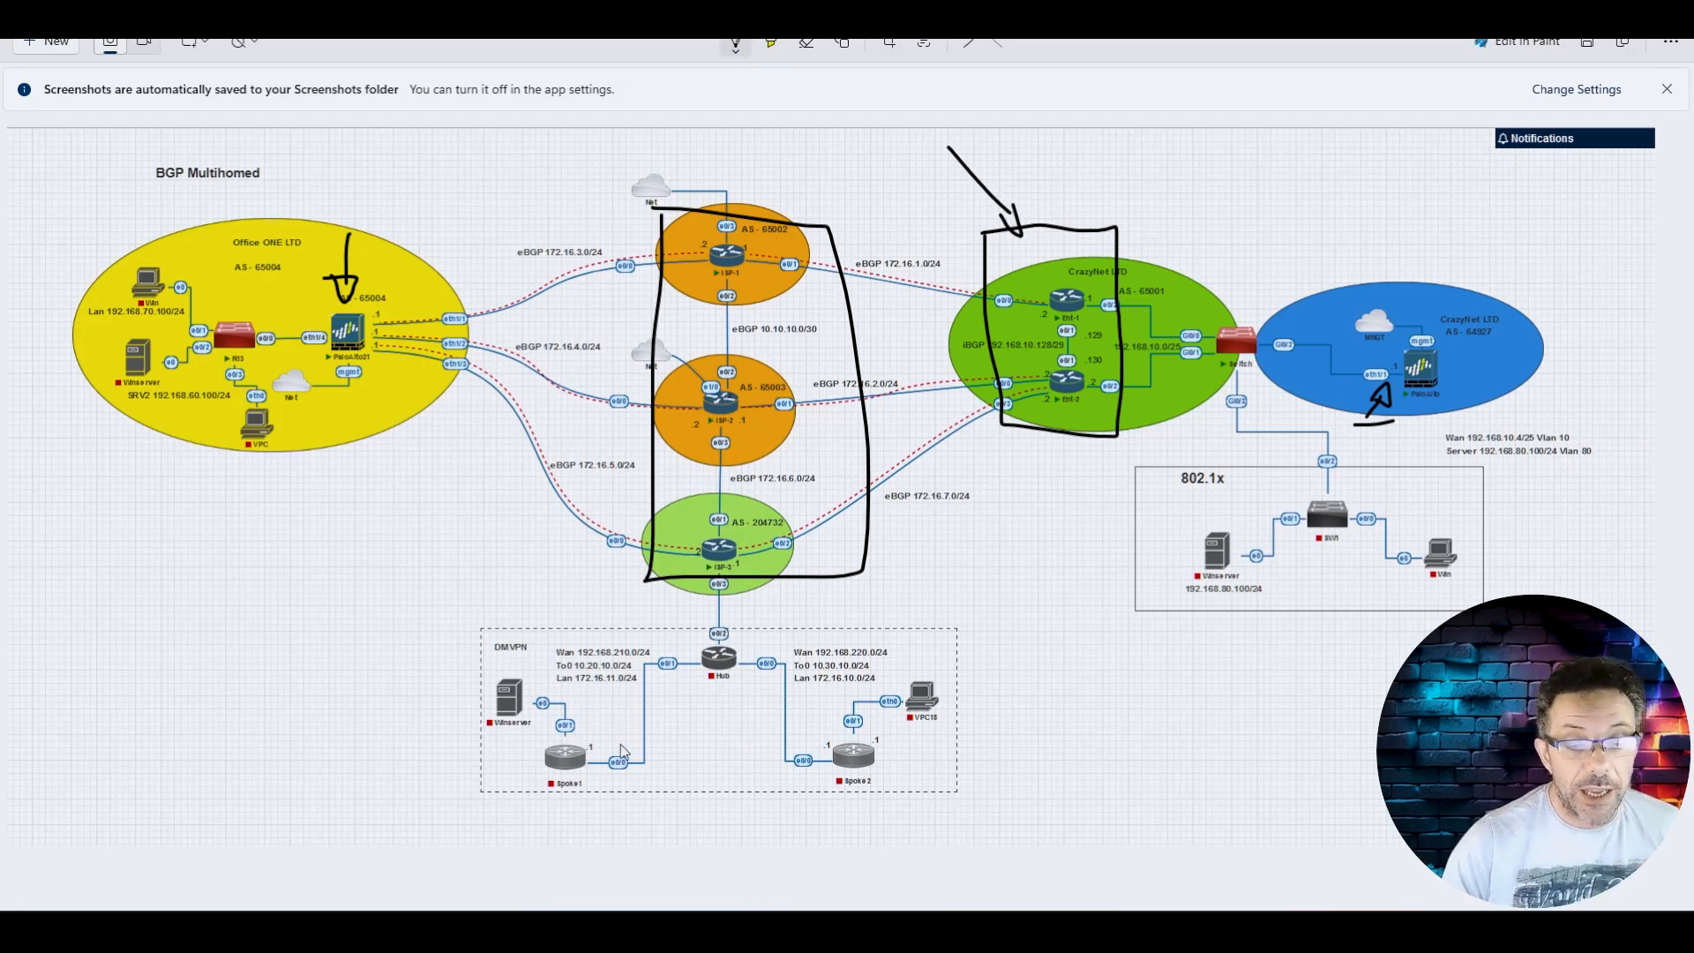
Step: Switch to the Ent-1 console in SuperPuTTY, enter privileged mode and list the BGP routes with "sho ip route bgp"
left_click(1041, 931)
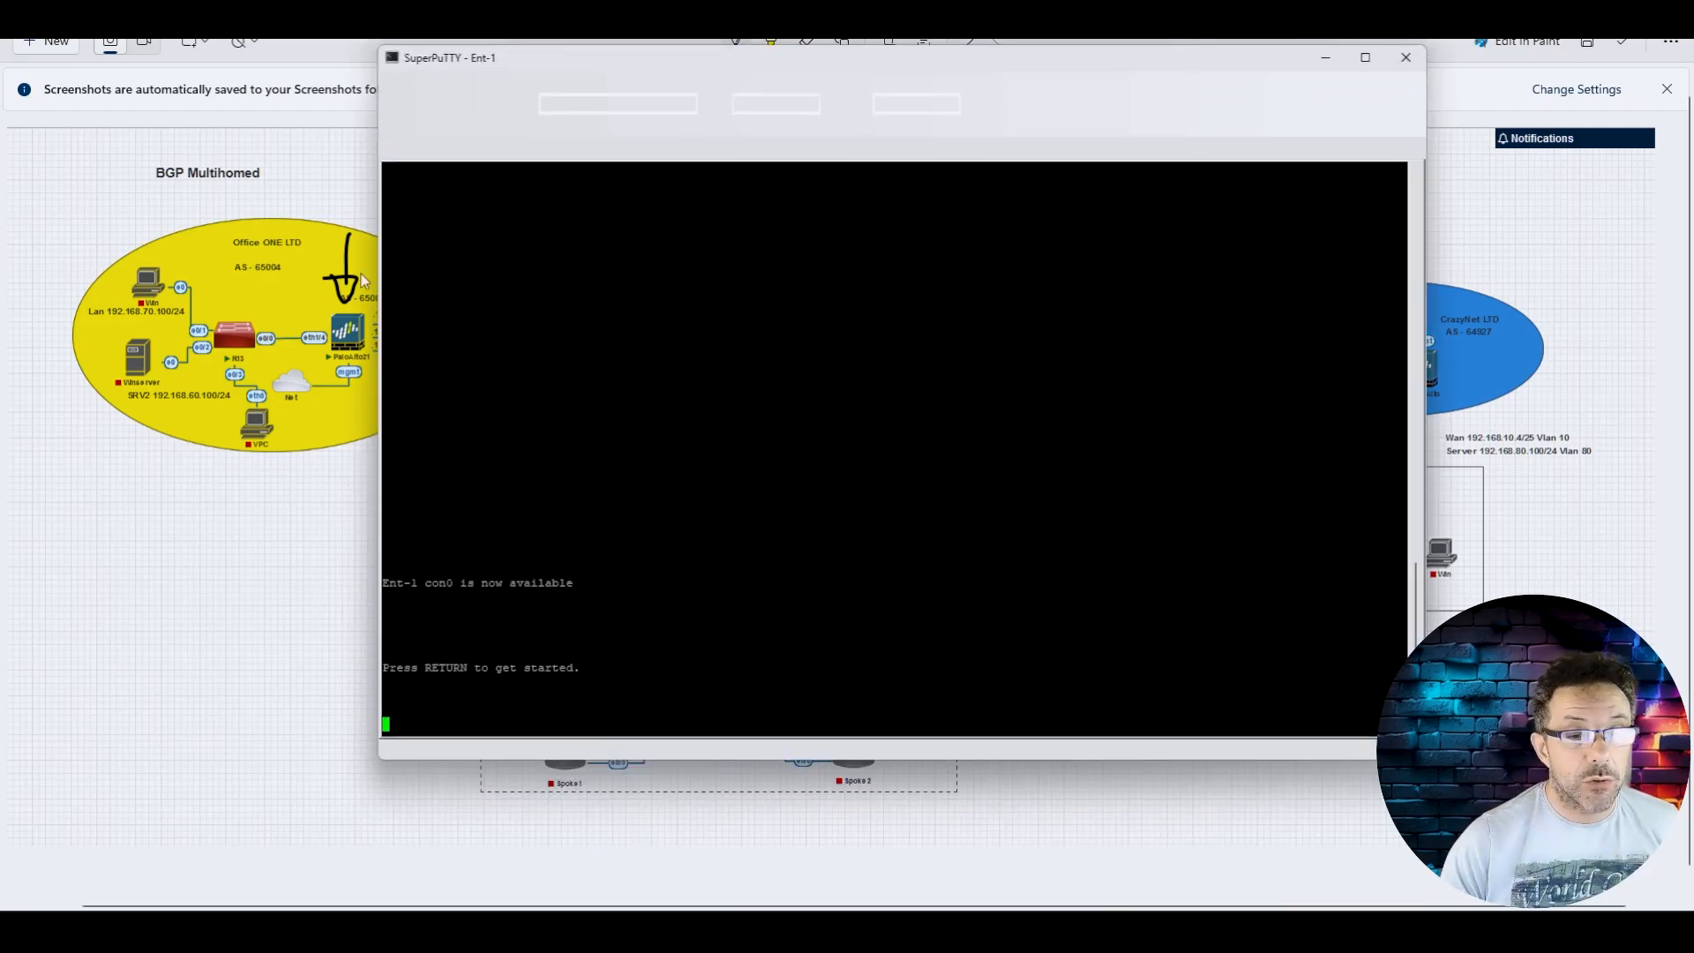
key("Return")
key("Return")
type("e")
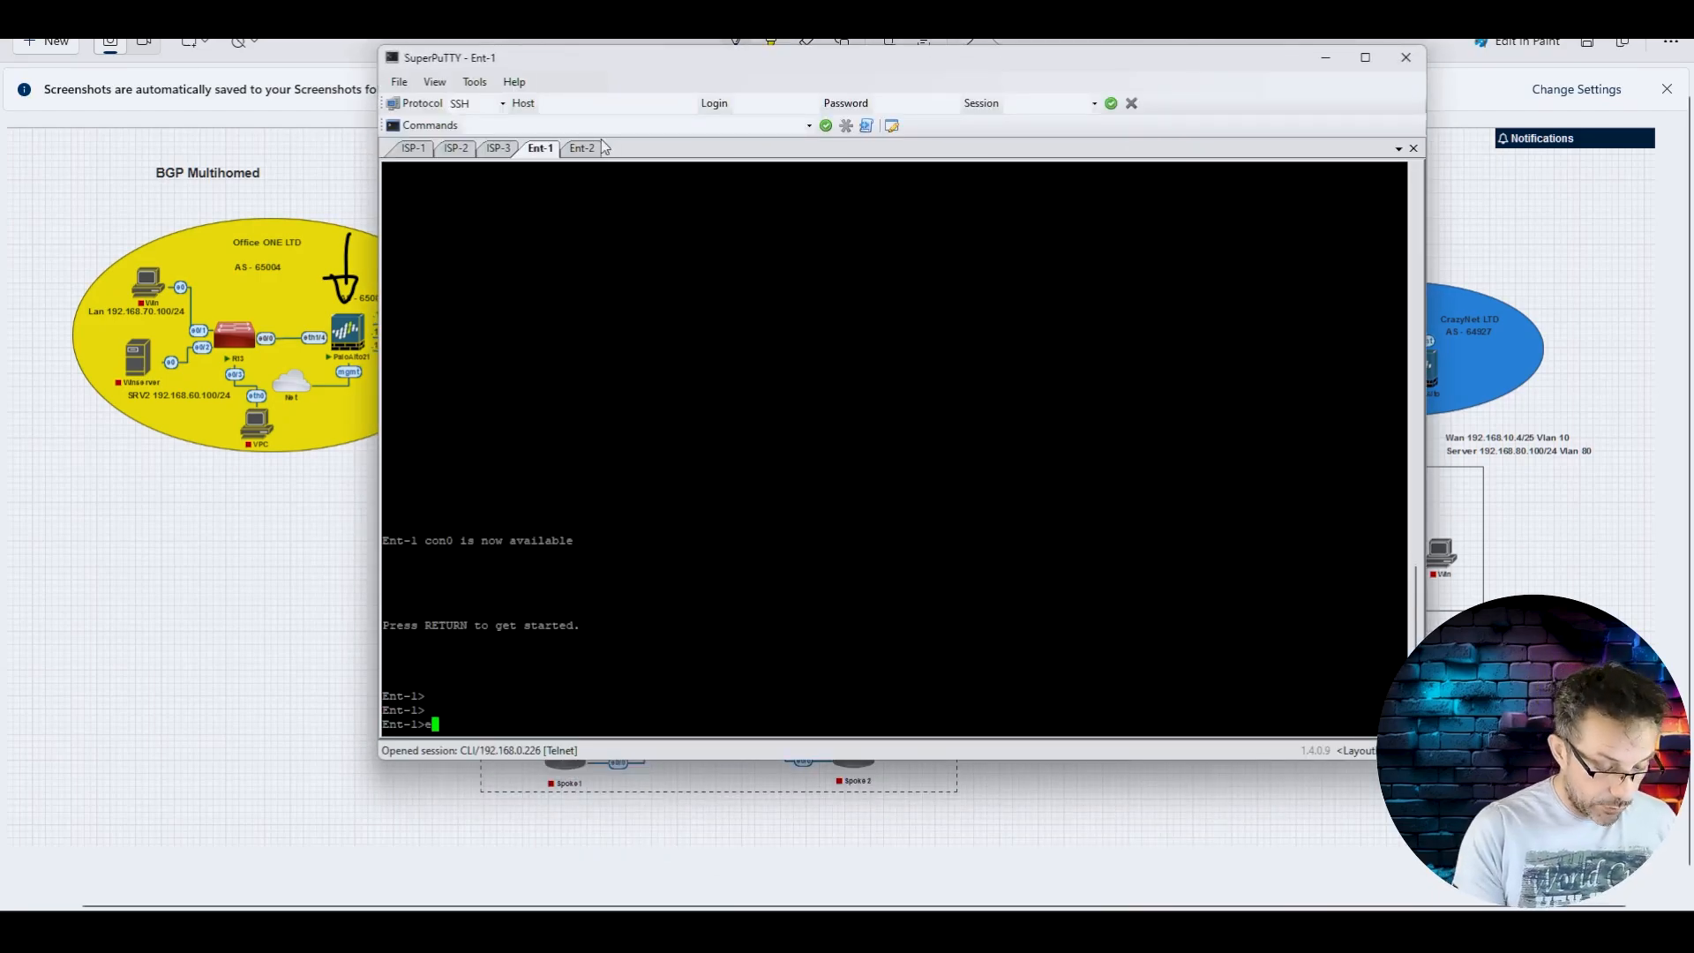
type("n")
key("Return")
type("sho ip ")
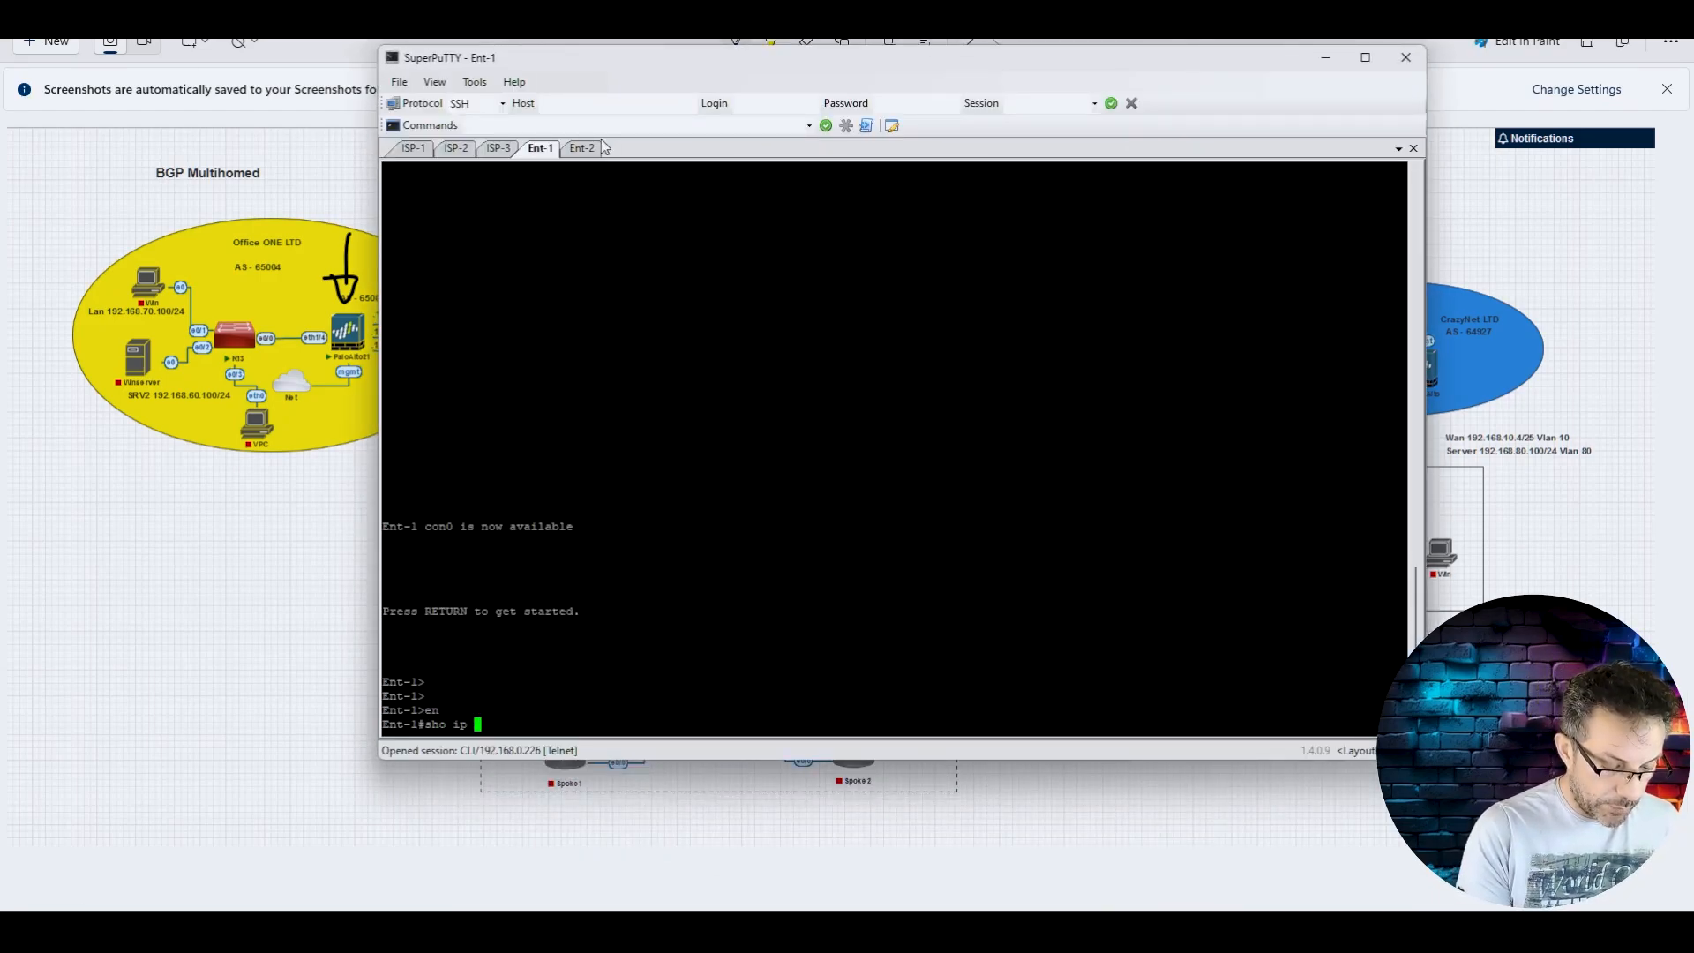
type("route ")
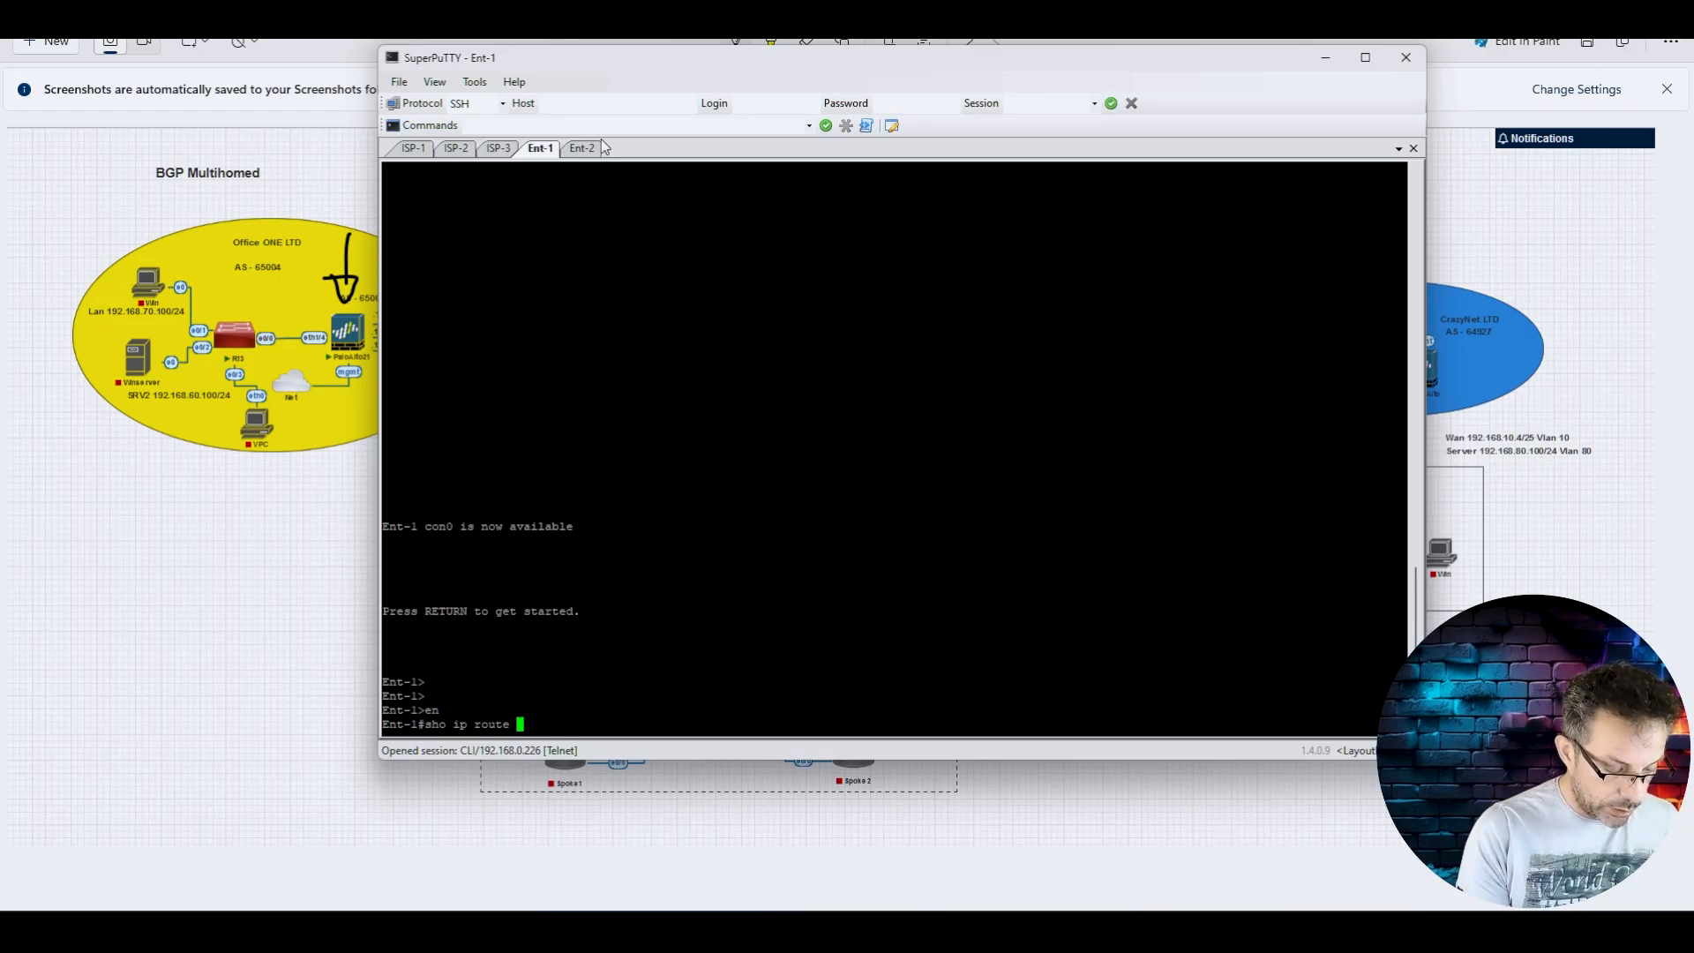
type("bgp")
key("Return")
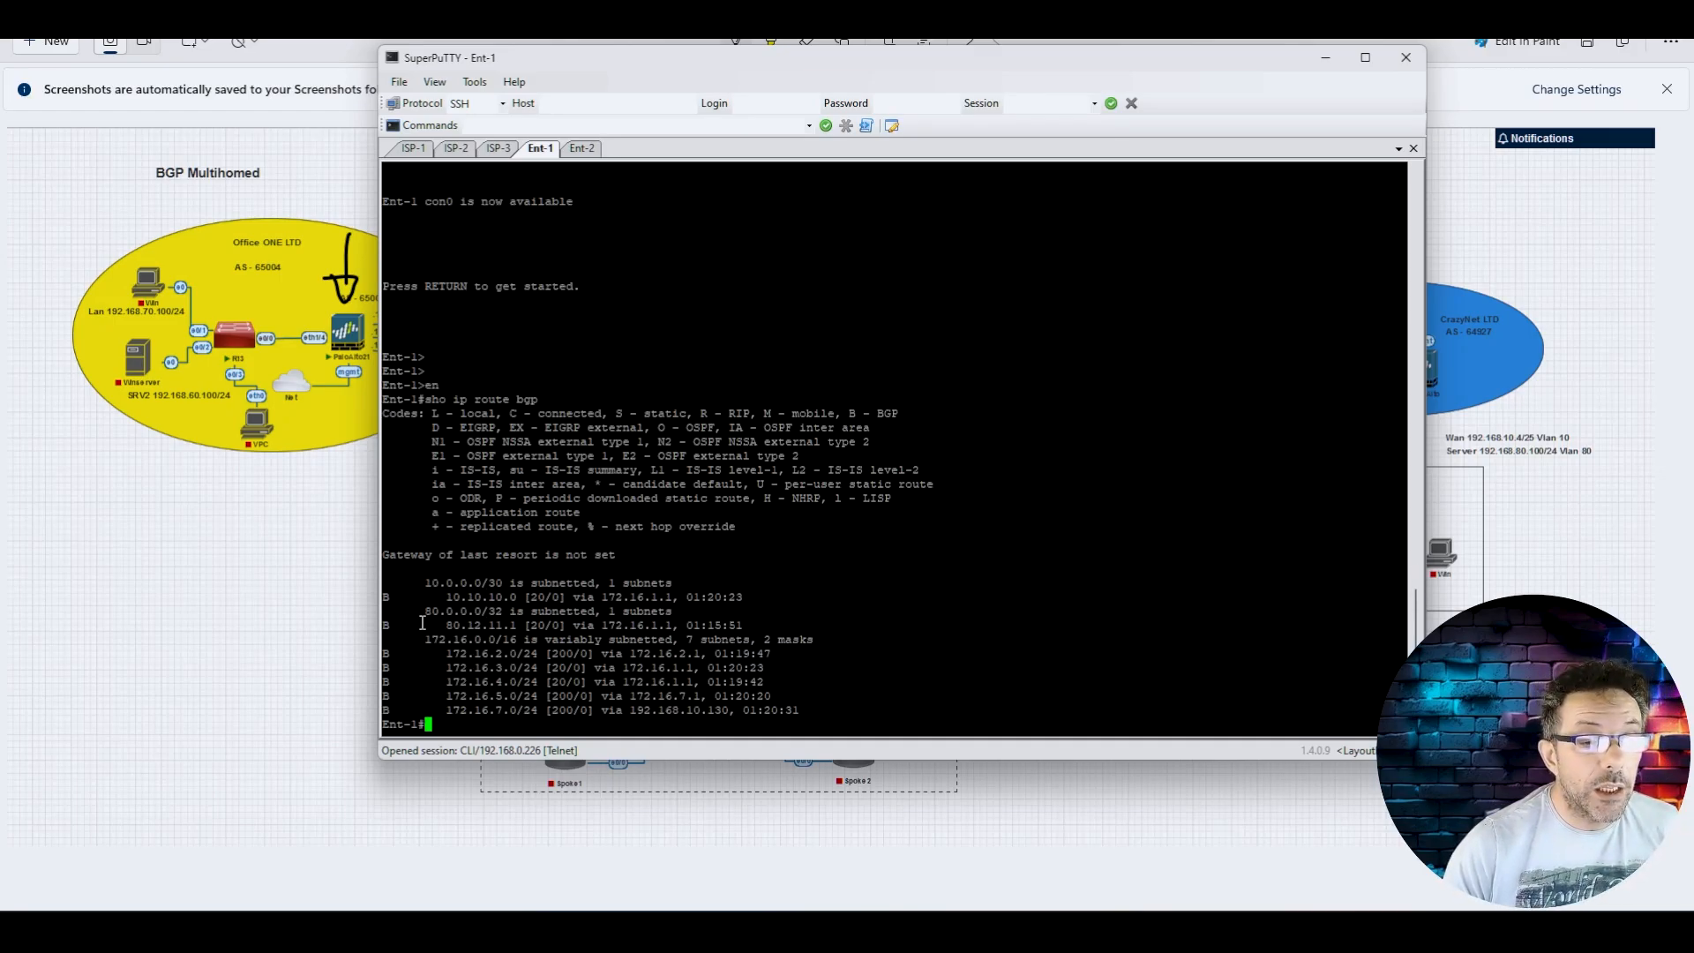
Step: Examine the 80.0.0.0/32 and 80.12.11.1 entries in Ent-1's BGP routes, then put the console window away
left_click_drag(420, 615, 509, 613)
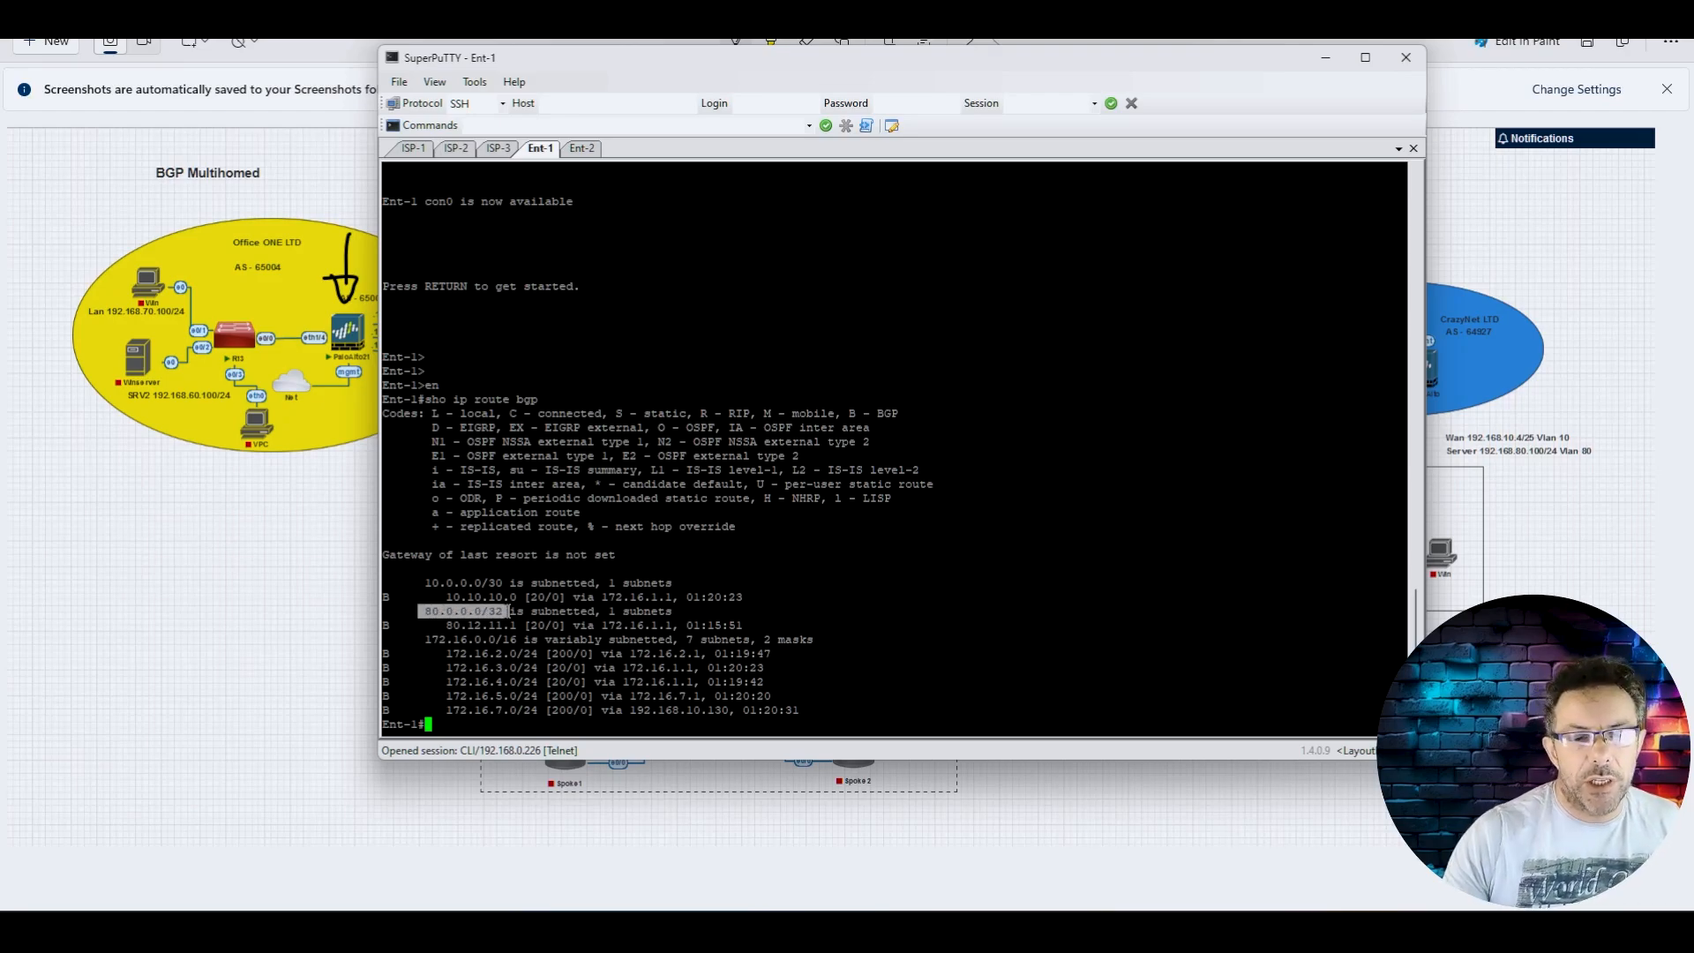
left_click_drag(441, 625, 528, 624)
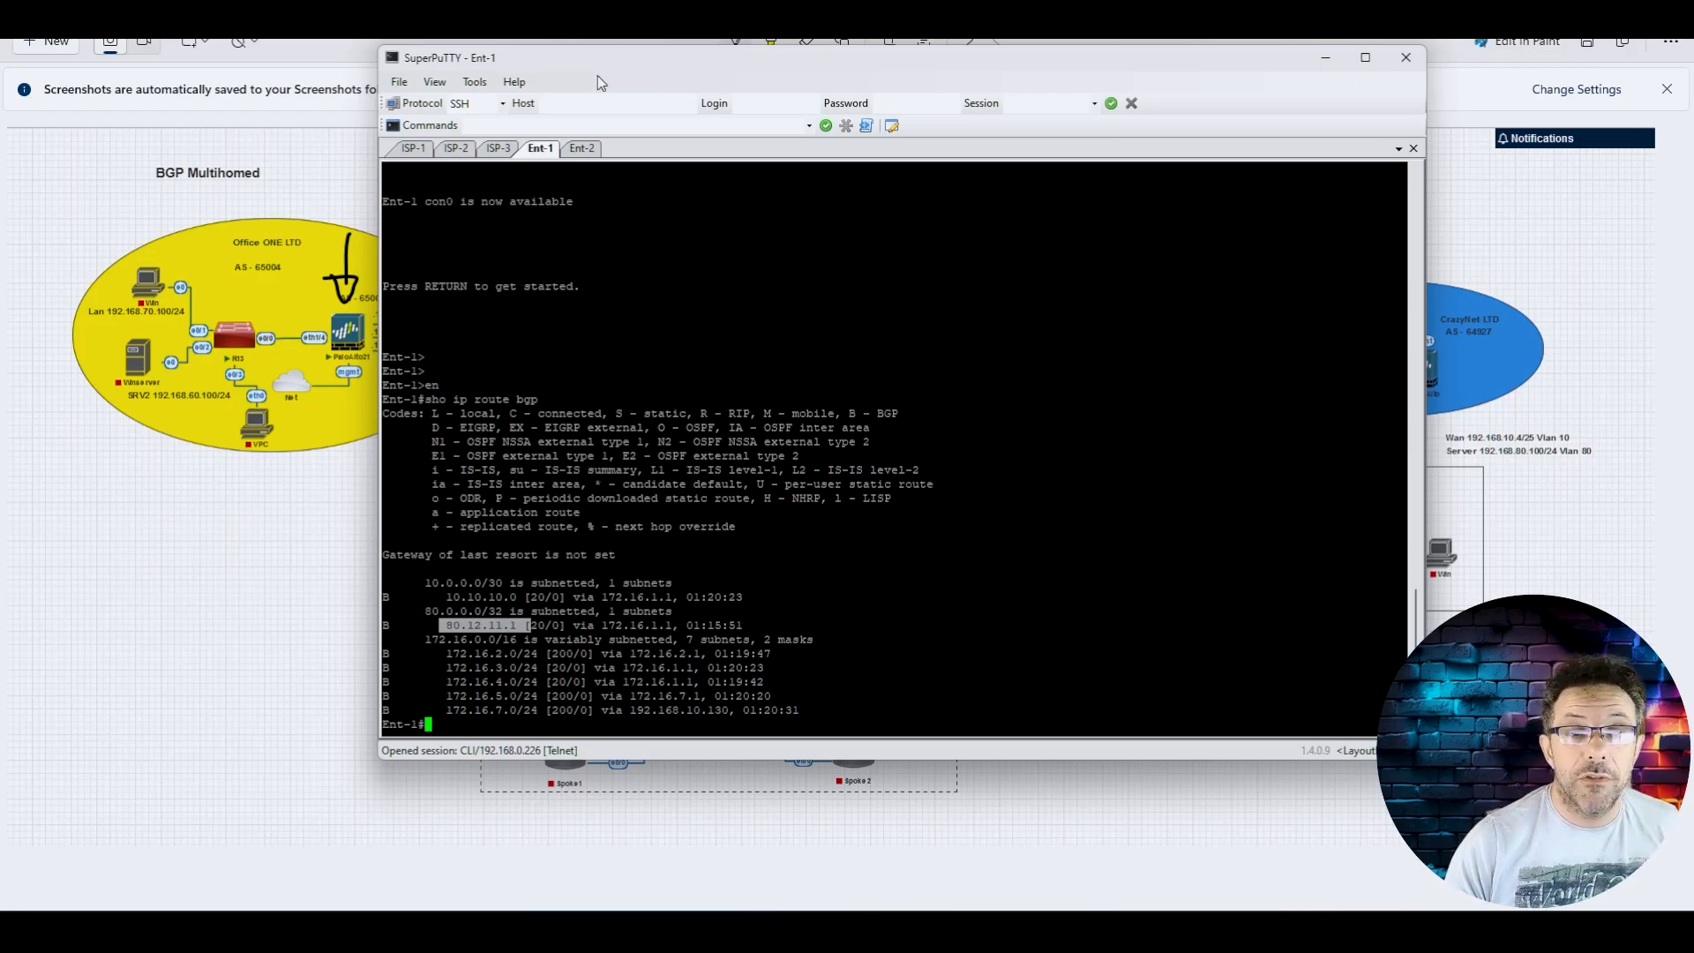
left_click_drag(593, 54, 803, 409)
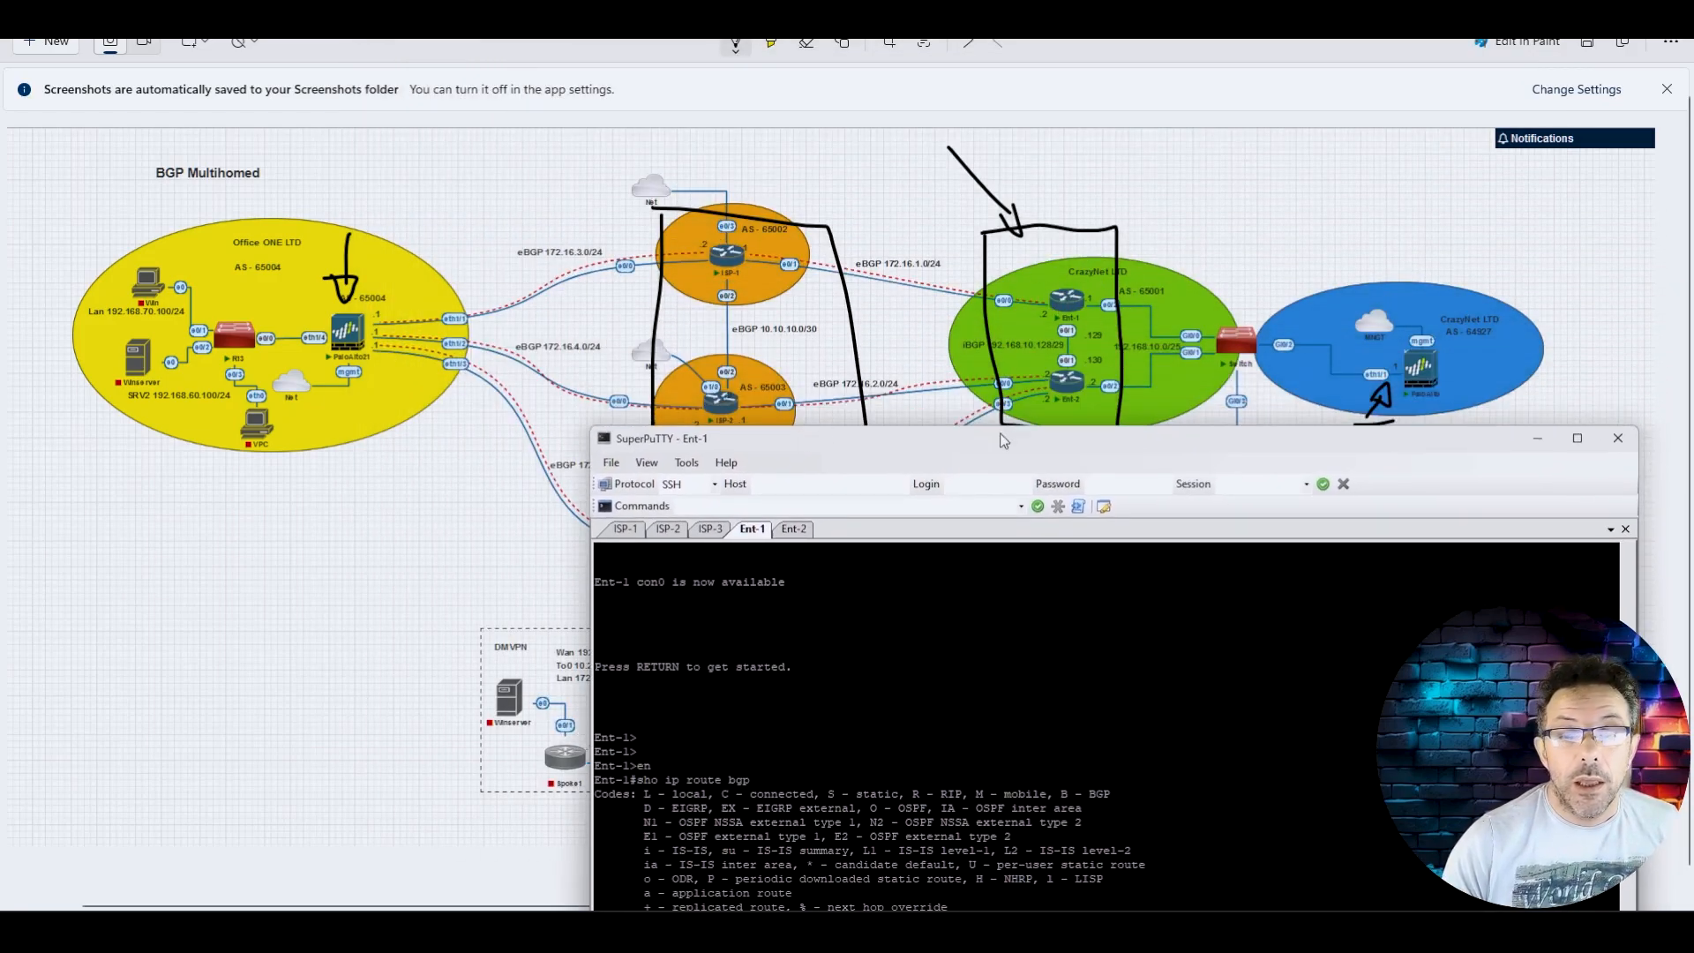
left_click_drag(1000, 439, 817, 135)
scroll(738, 490, "up", 6)
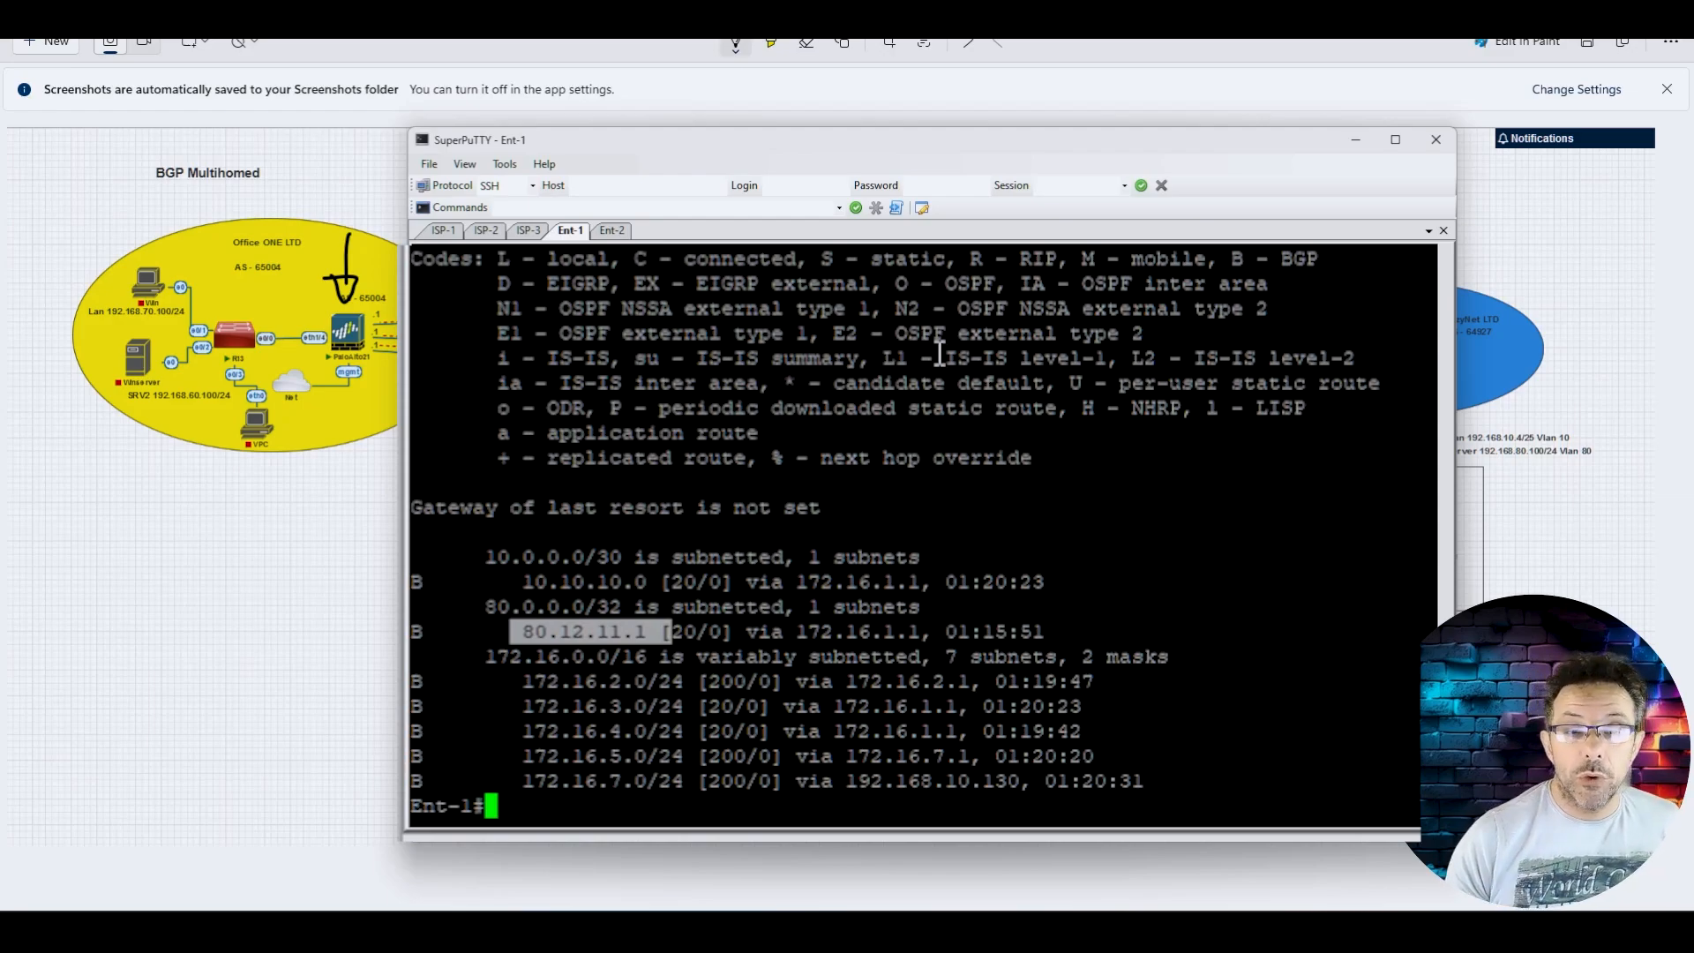
scroll(939, 353, "down", 6)
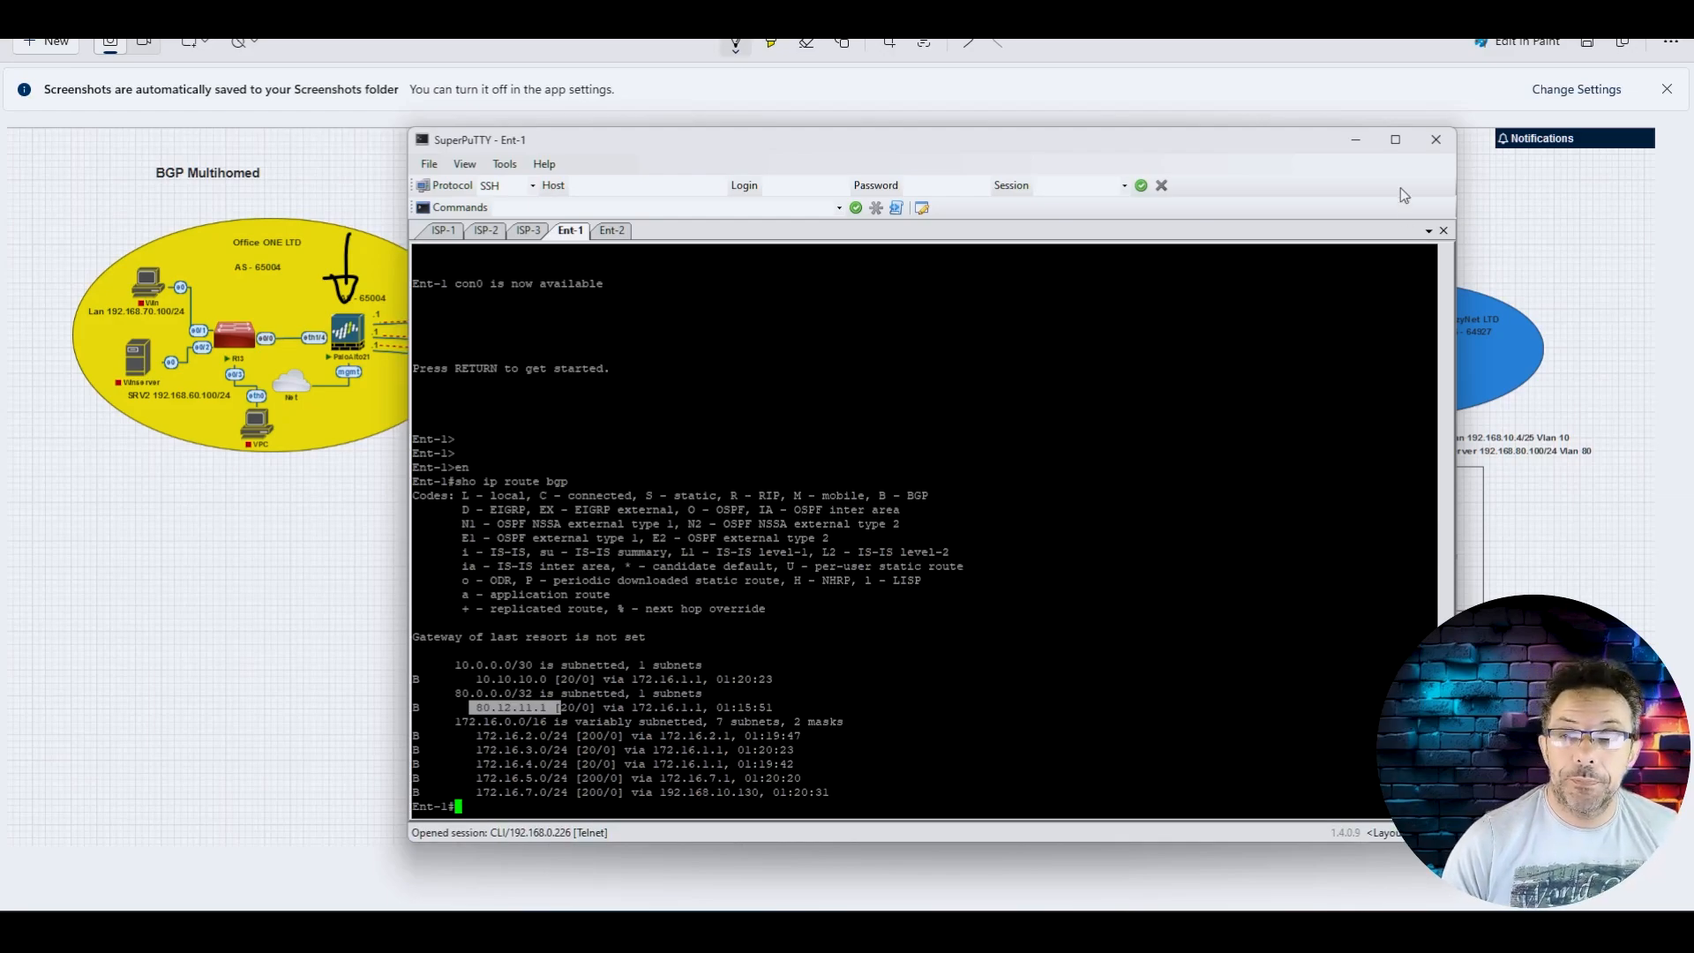
left_click(1355, 139)
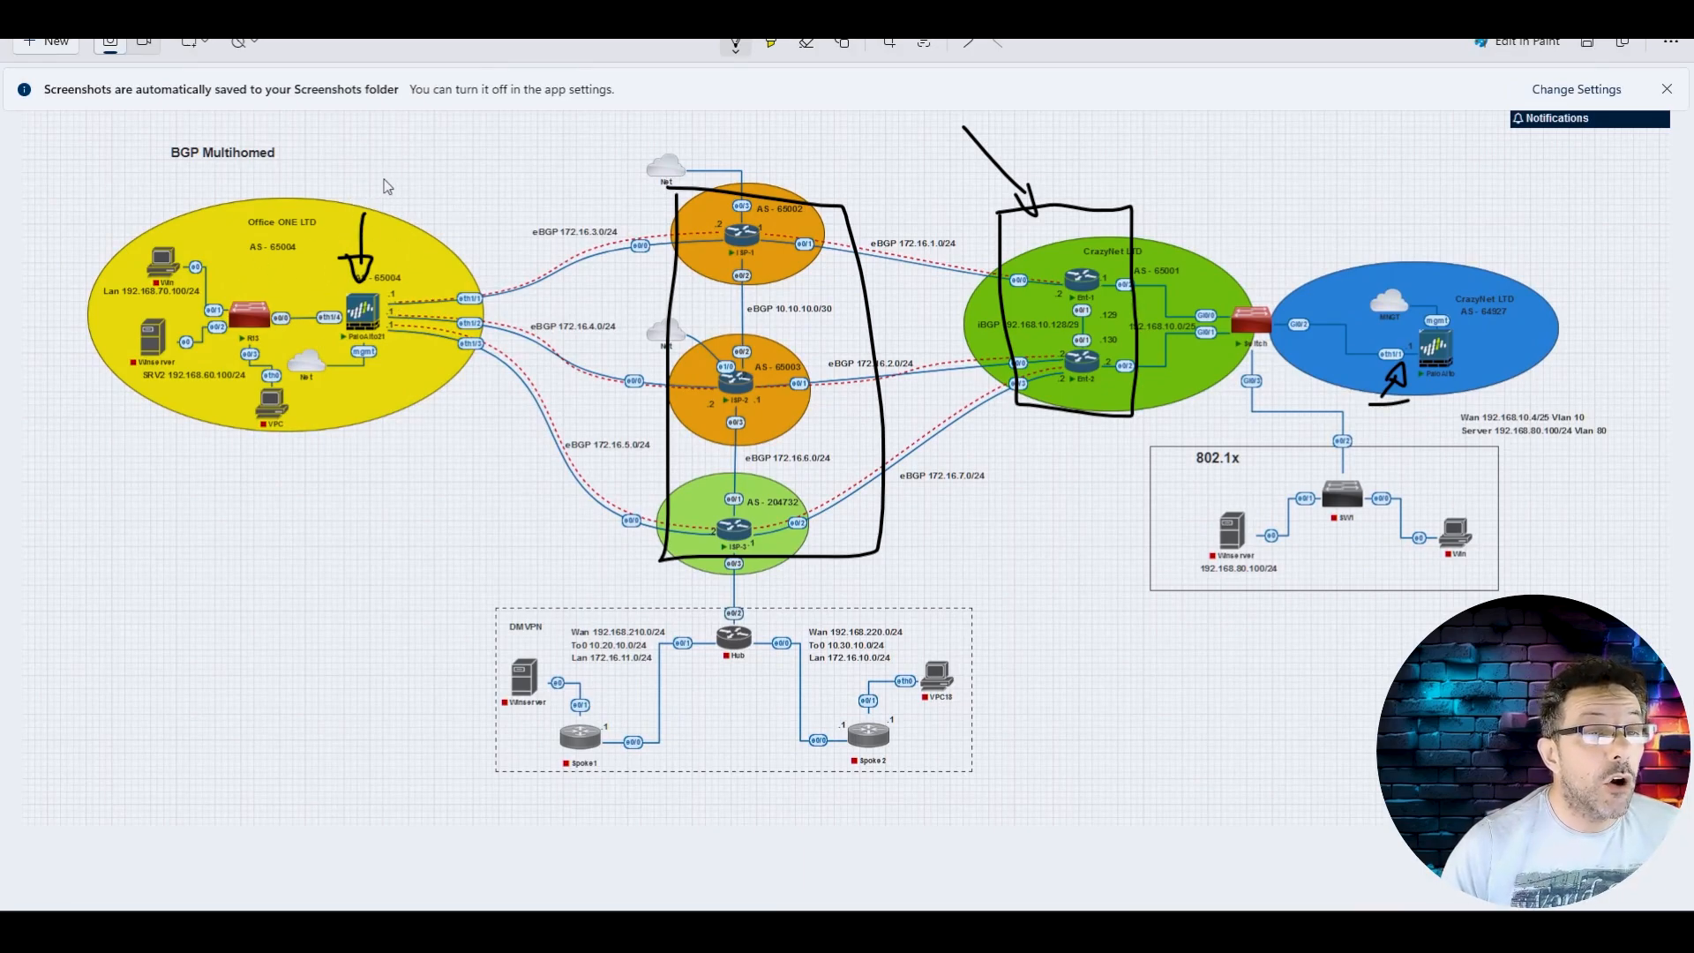
Step: Handwrite the public IP address starting with "80." on the diagram above the Office ONE LTD firewall's first eBGP link
left_click_drag(422, 175, 418, 201)
left_click(509, 225)
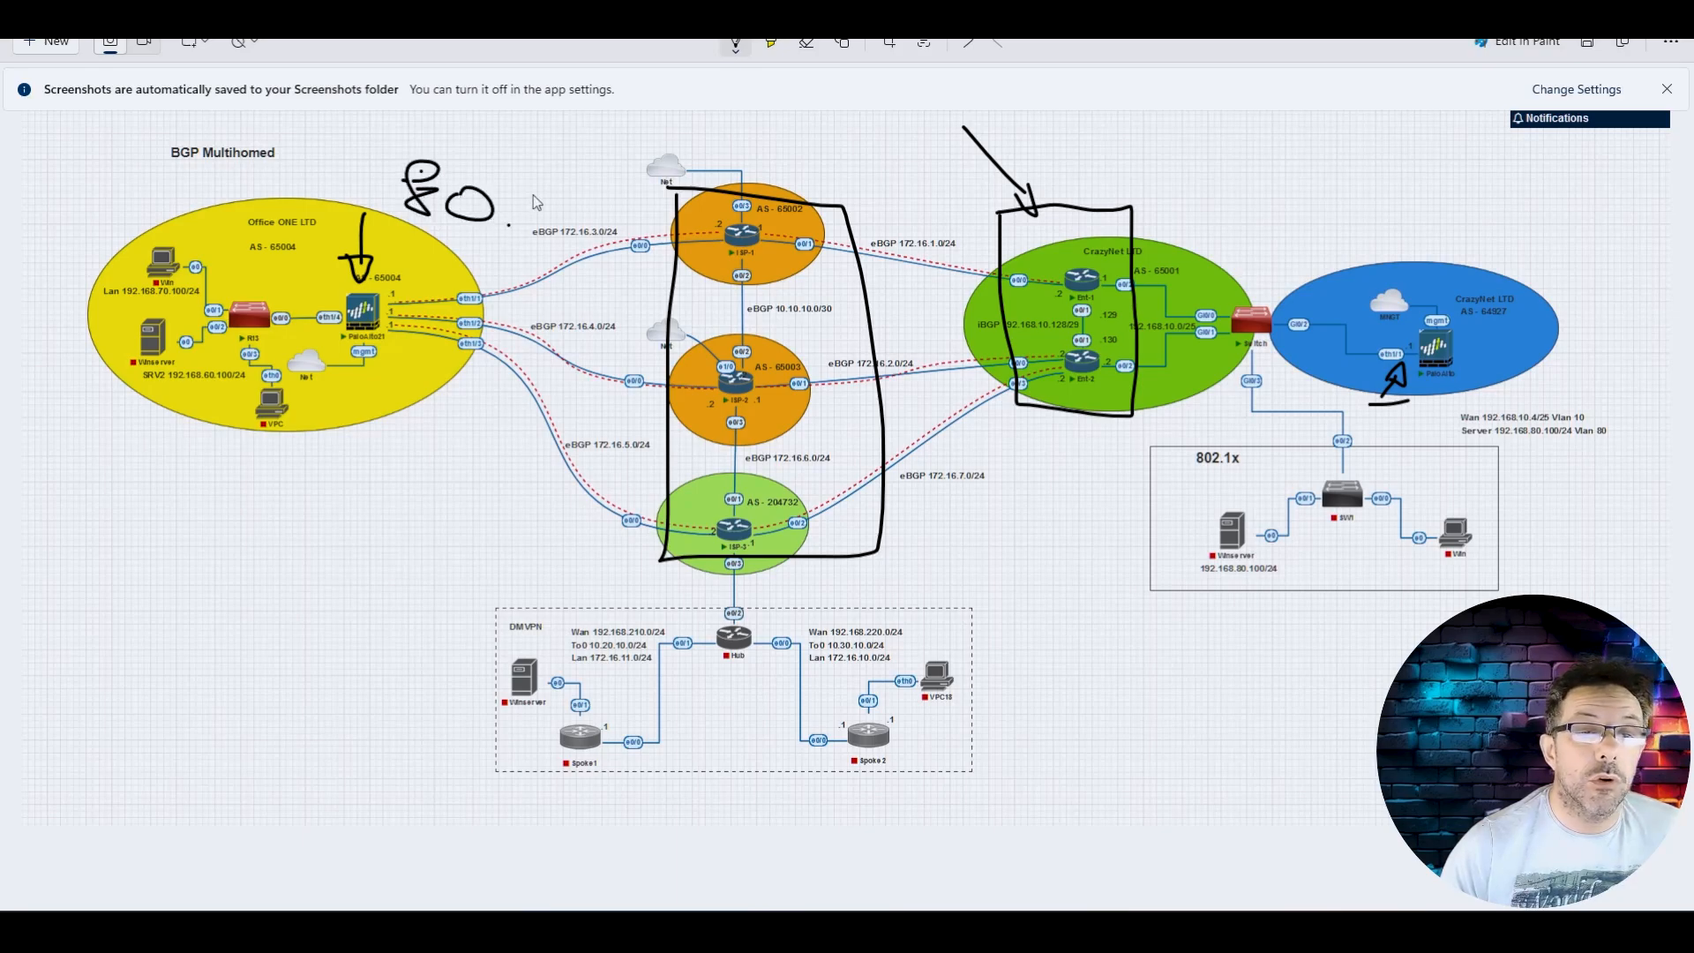
mouse_move(547, 198)
left_mouse_down()
mouse_move(530, 218)
mouse_move(569, 221)
left_mouse_up()
left_click(609, 213)
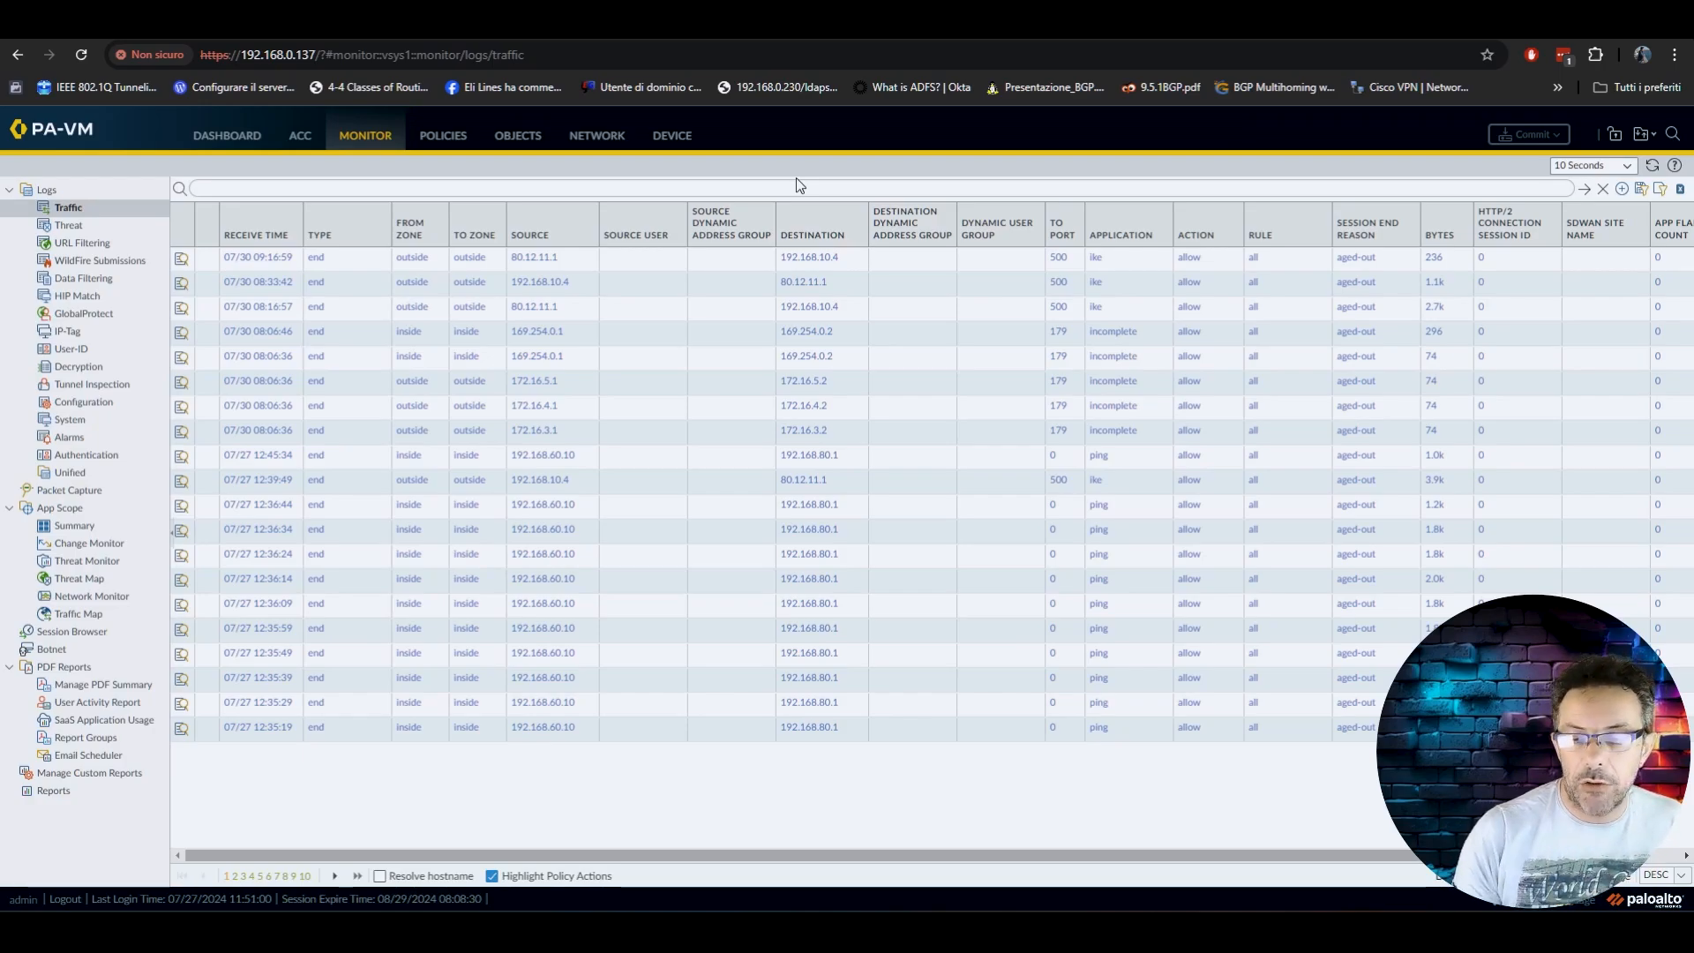
Step: In the PA-VM web interface, review the loopback.100 interface's zone assignment and IPv4 address, then close its settings
left_click(599, 139)
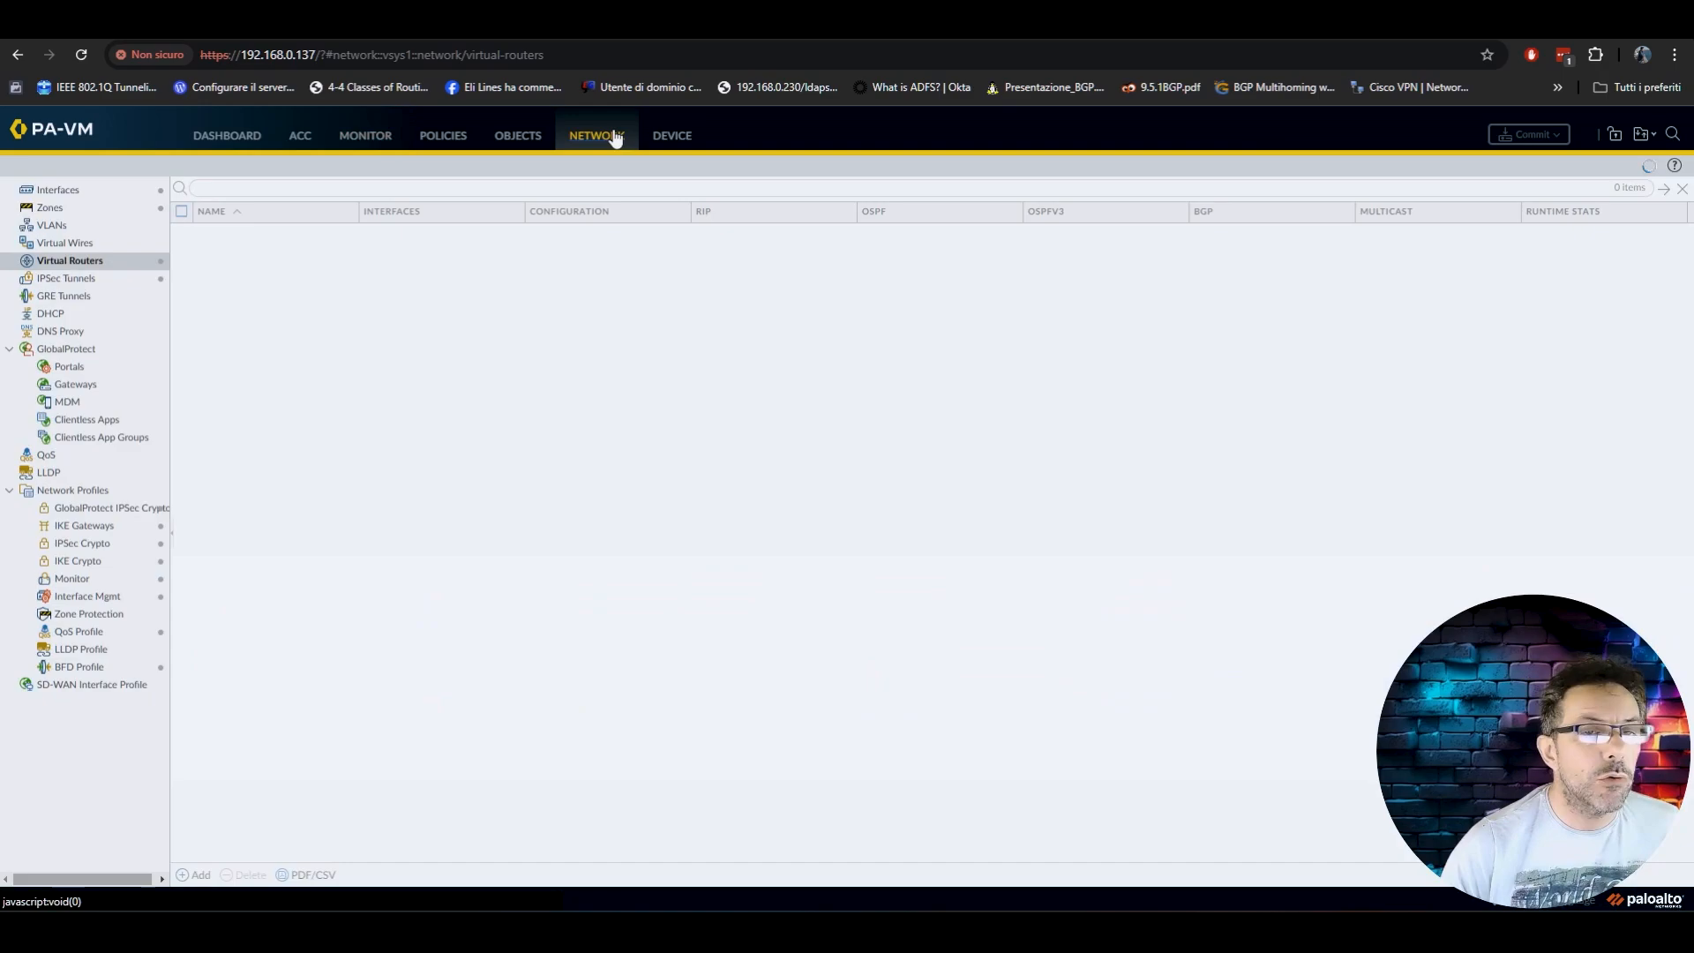
left_click(58, 192)
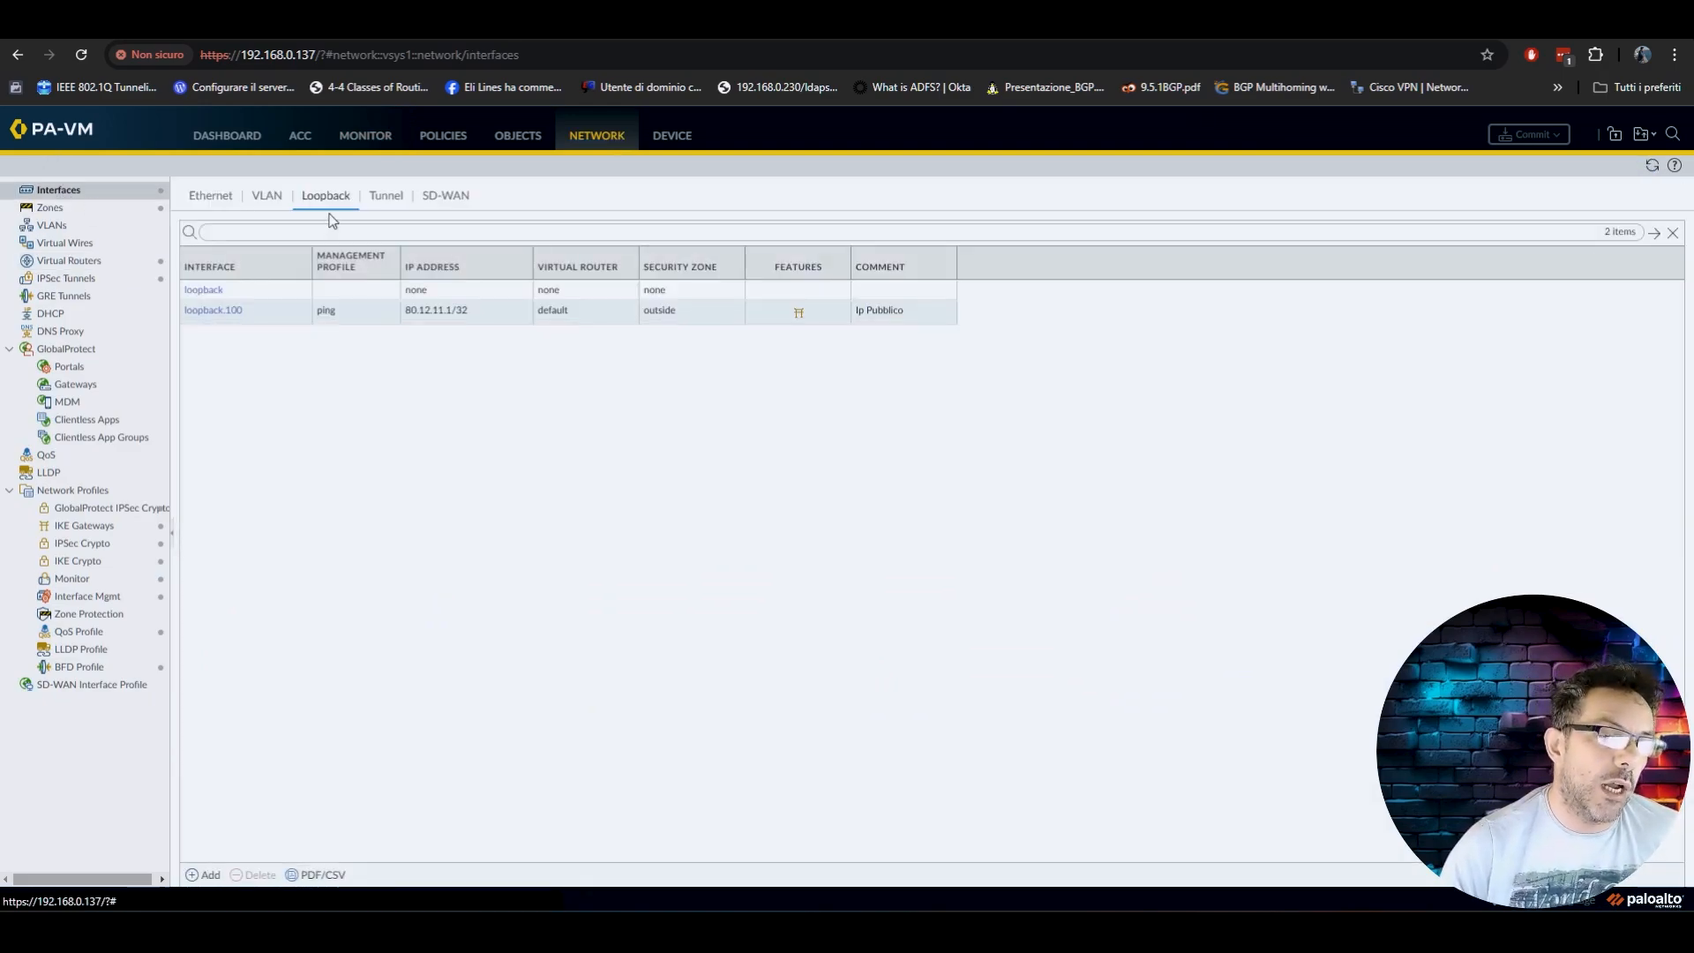
left_click(223, 313)
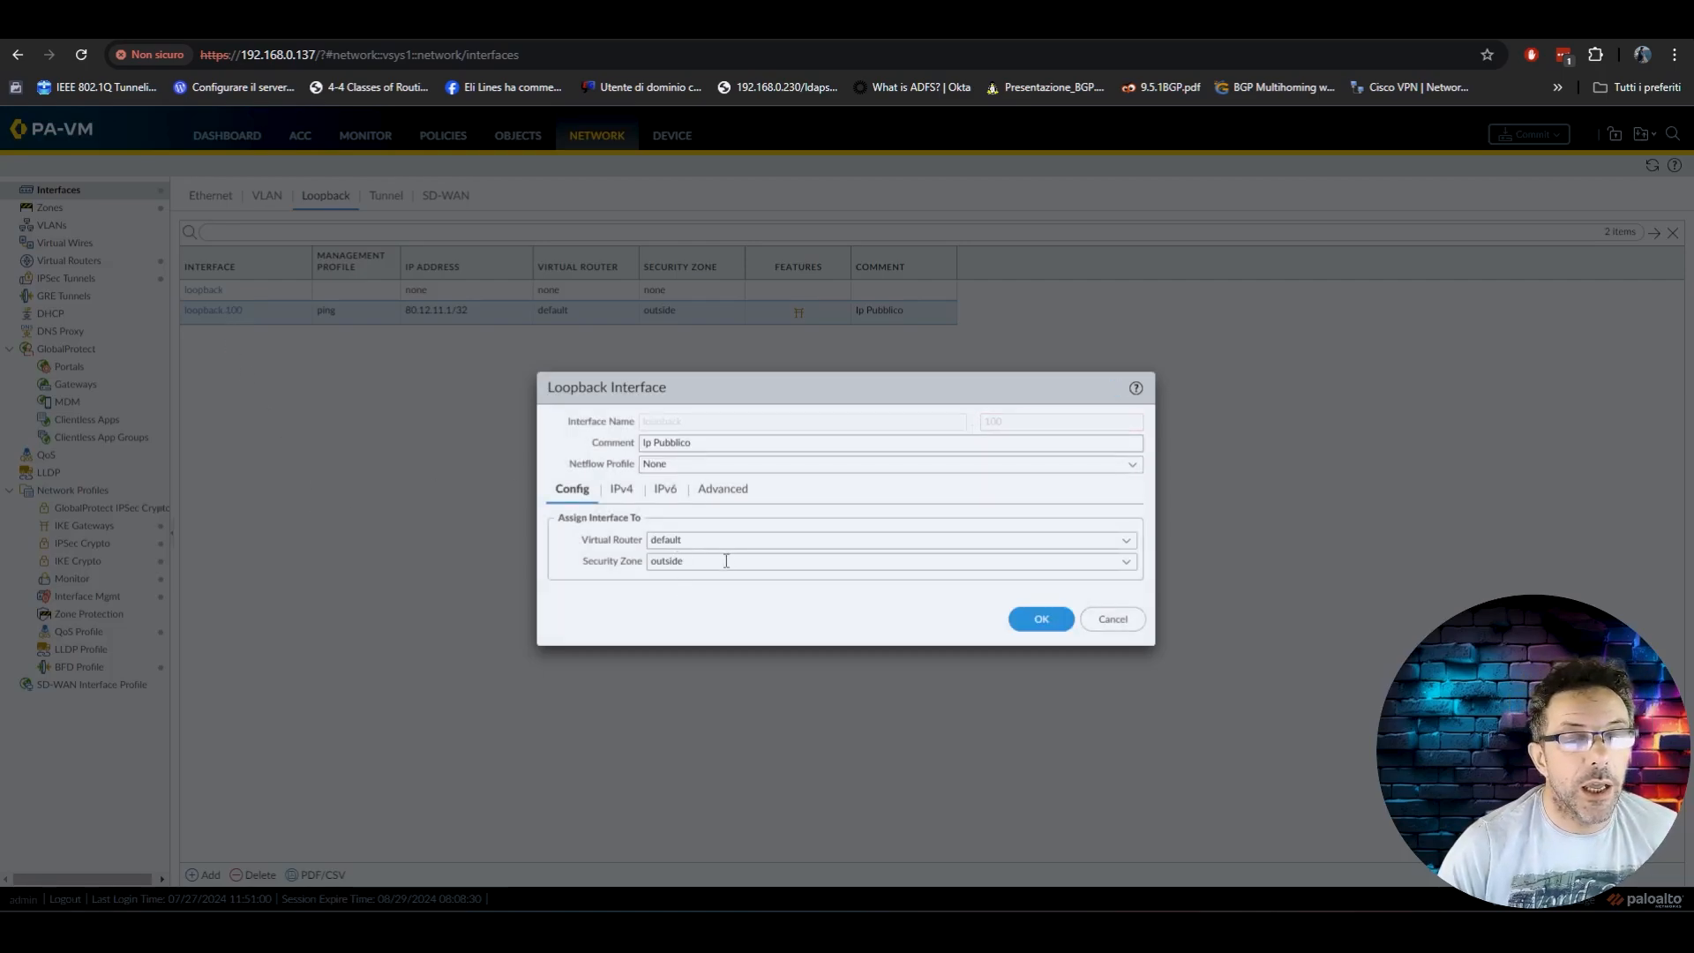
left_click(623, 491)
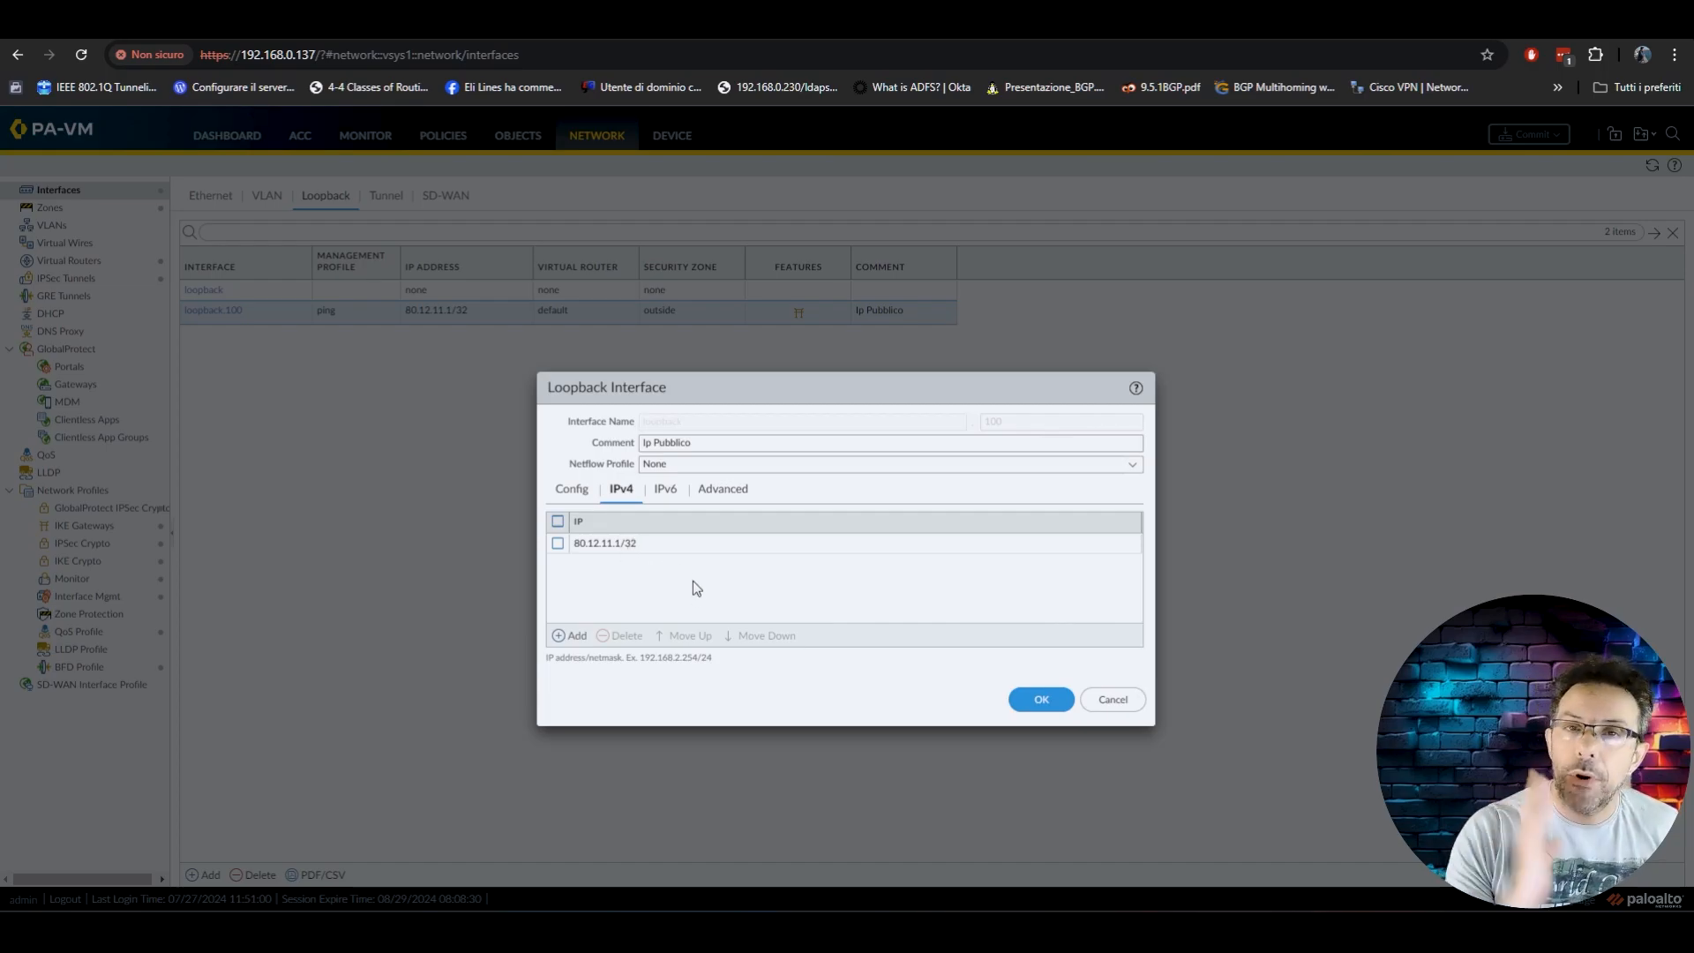
left_click(1040, 698)
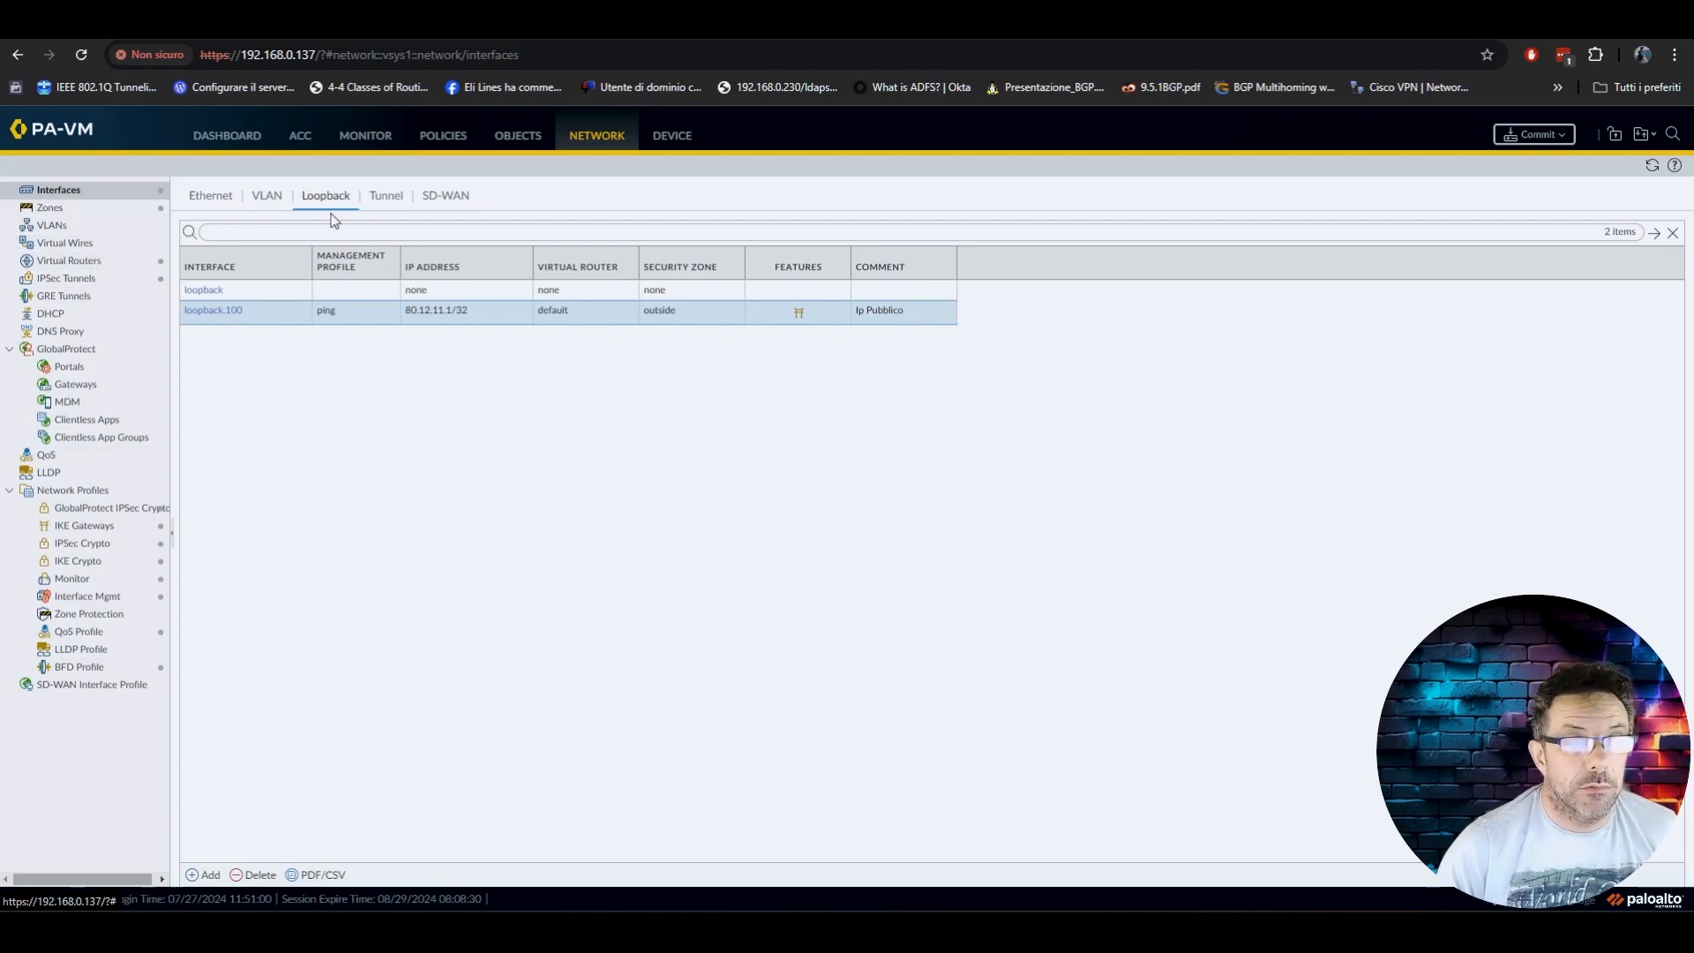
Step: Review the firewall's "nat" NAT policy rule, covering the original packet zones, destination interface choices and translated source address, then close it
left_click(523, 138)
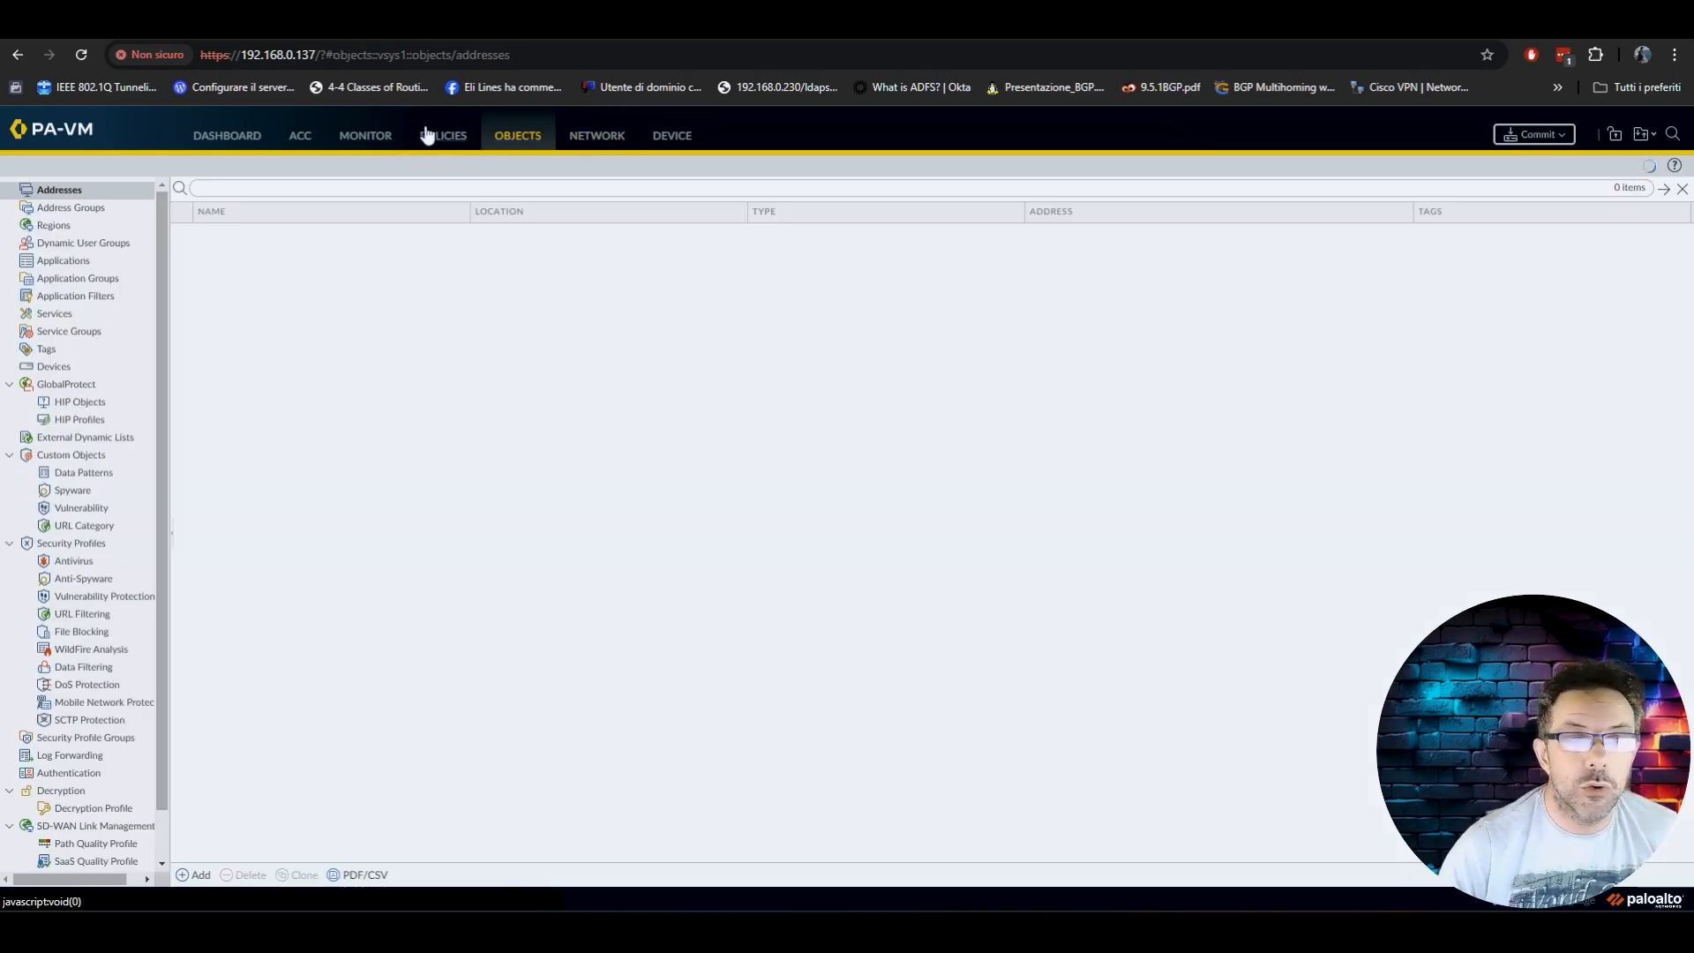
left_click(429, 135)
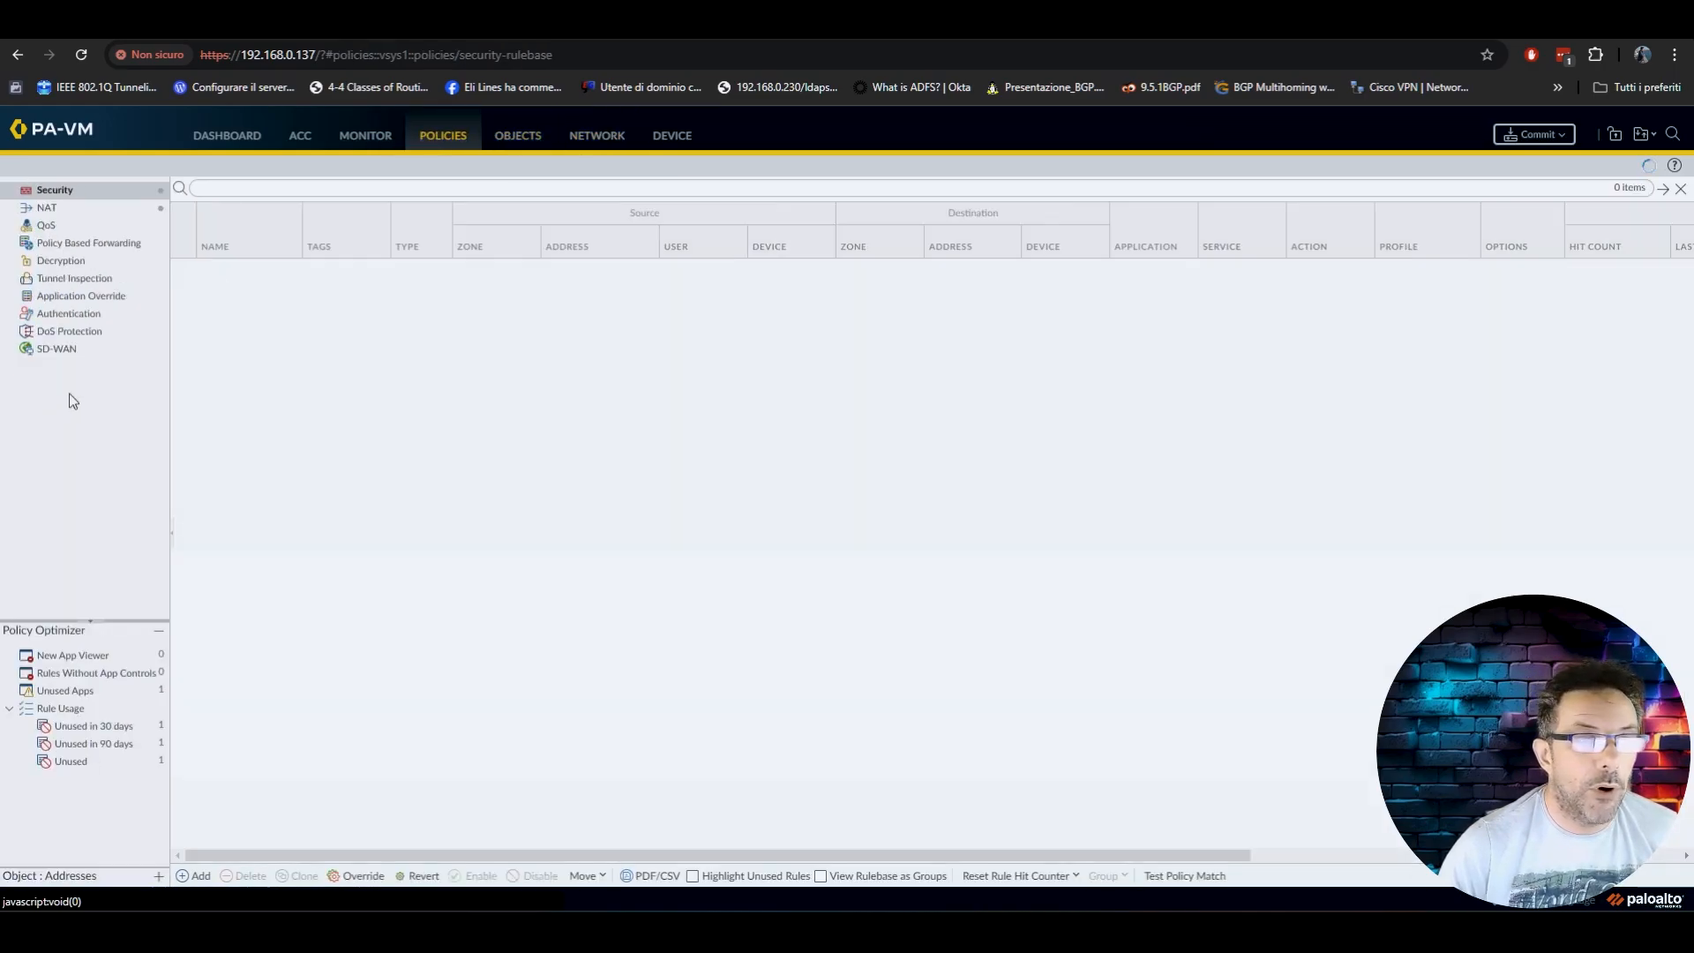
left_click(49, 208)
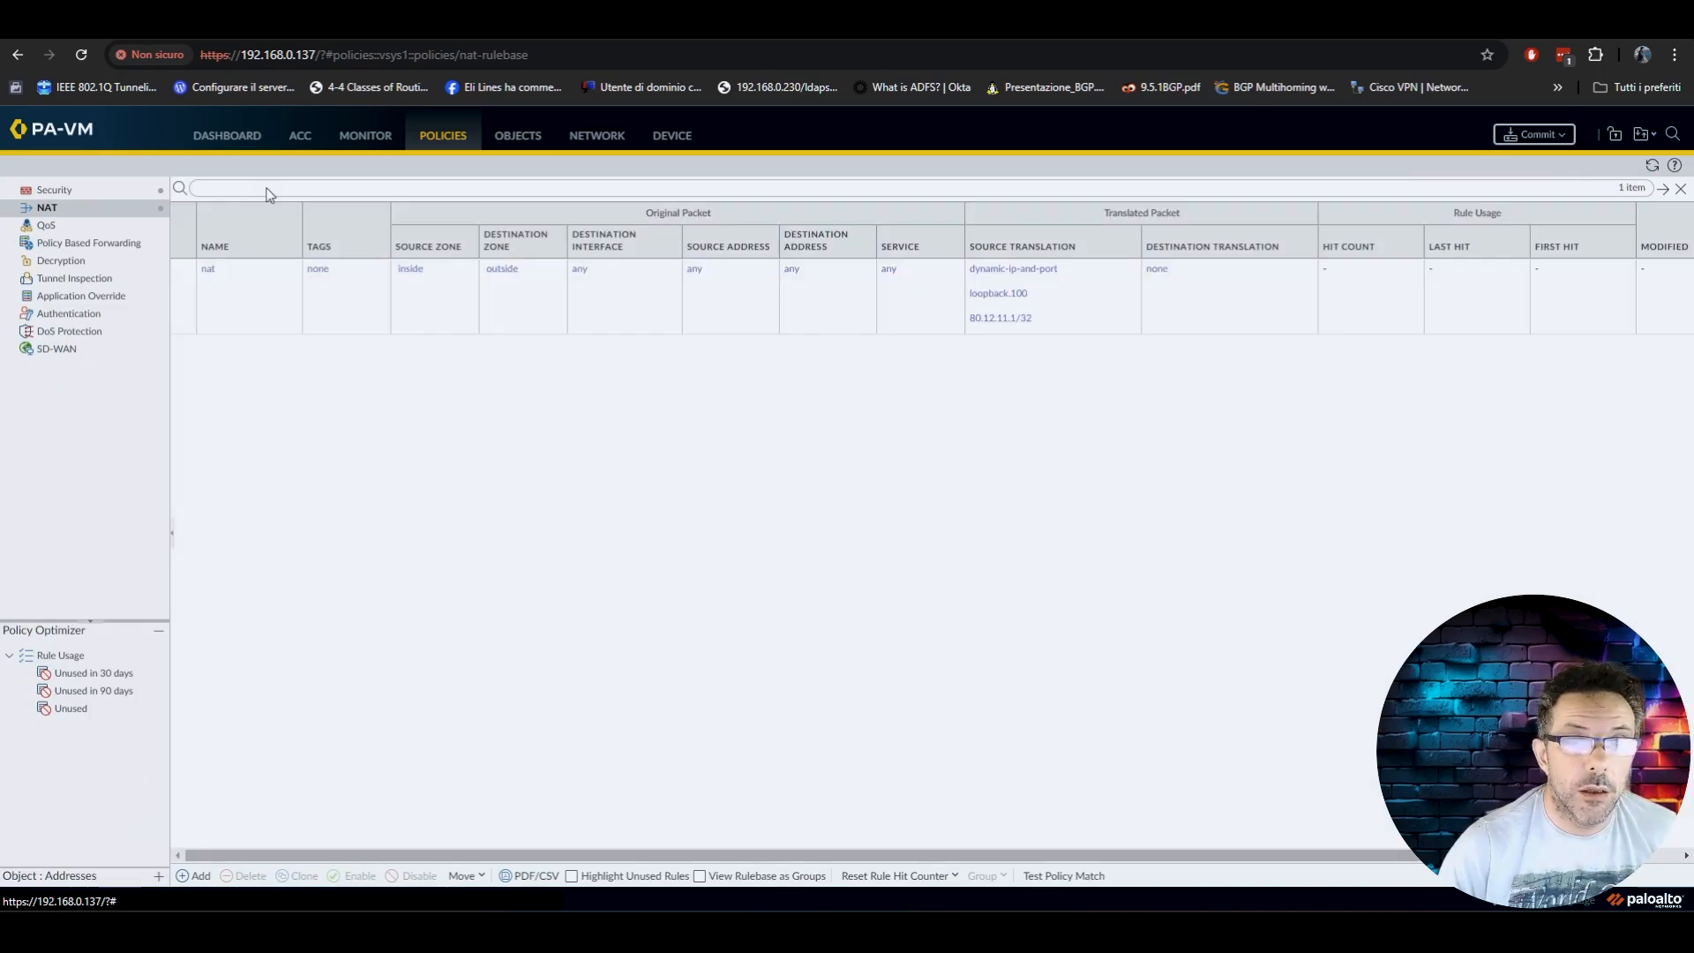
left_click(210, 272)
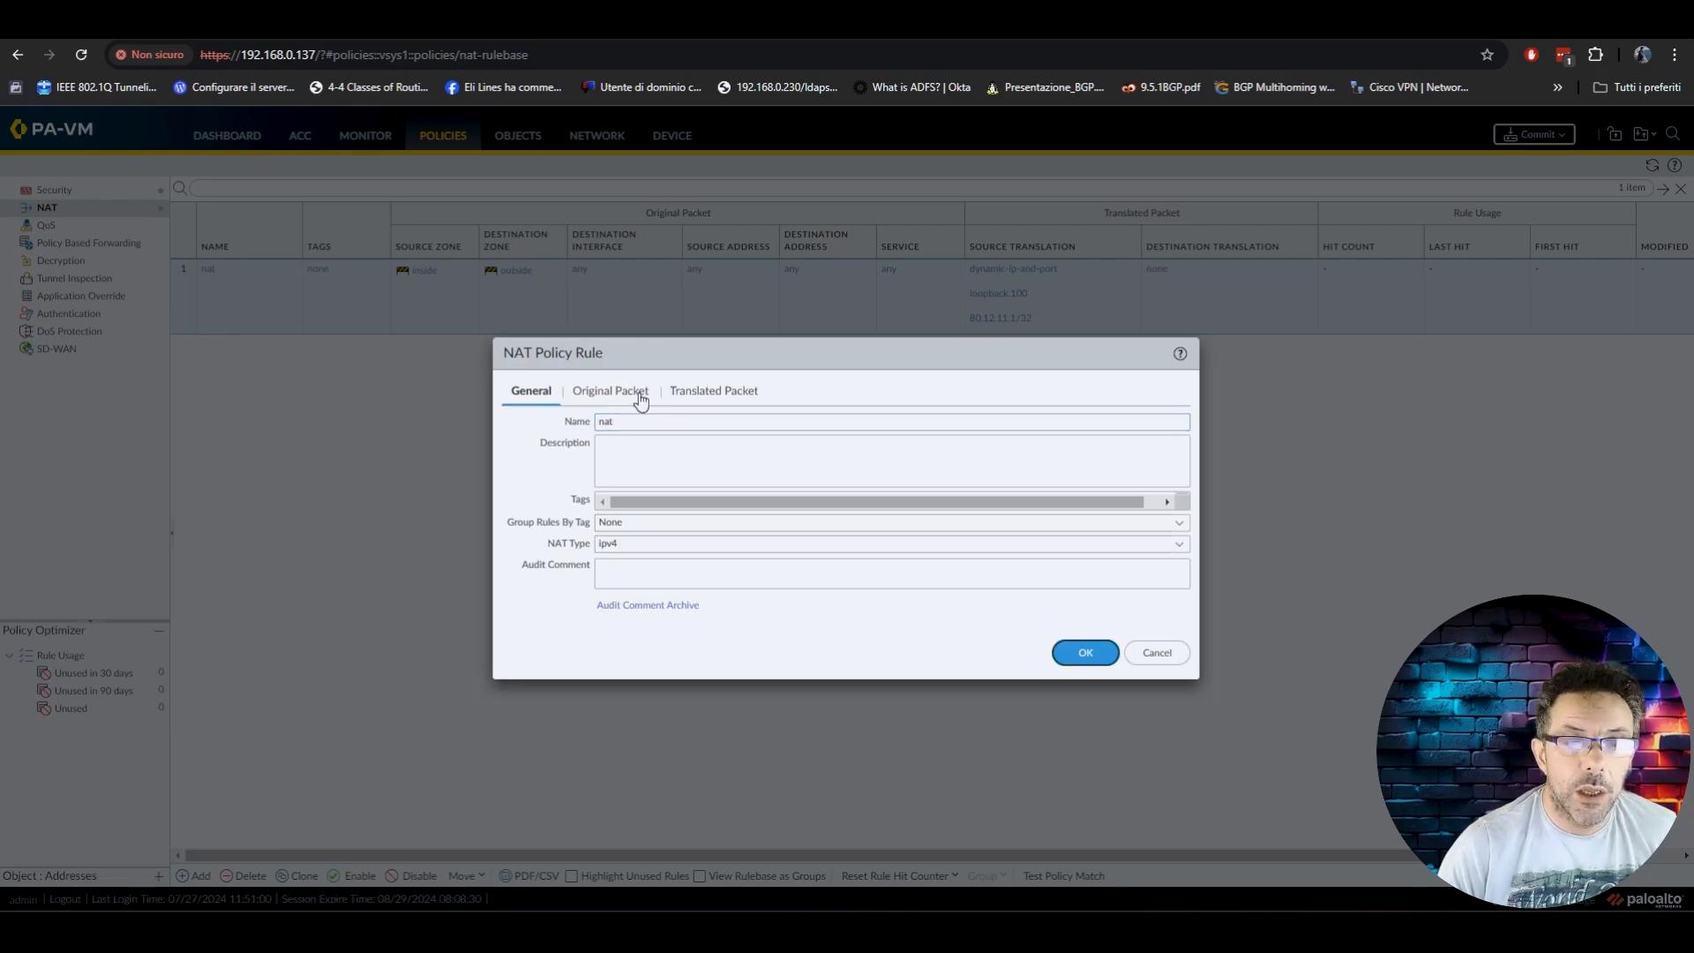
left_click(641, 399)
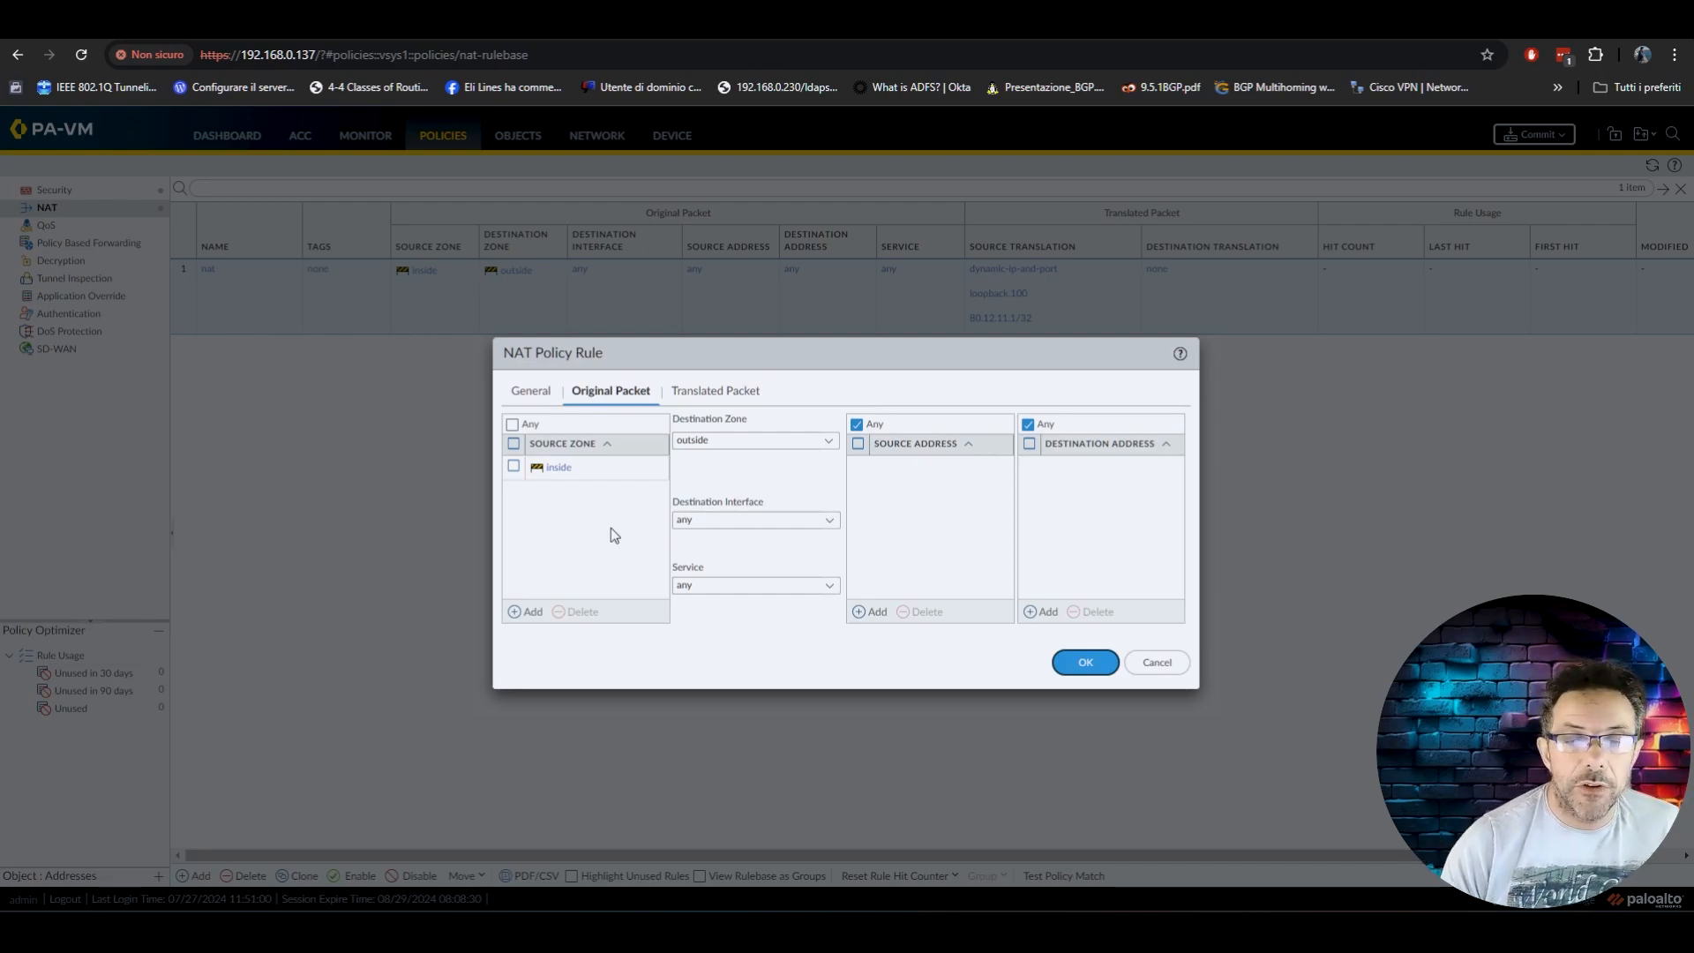
left_click(829, 522)
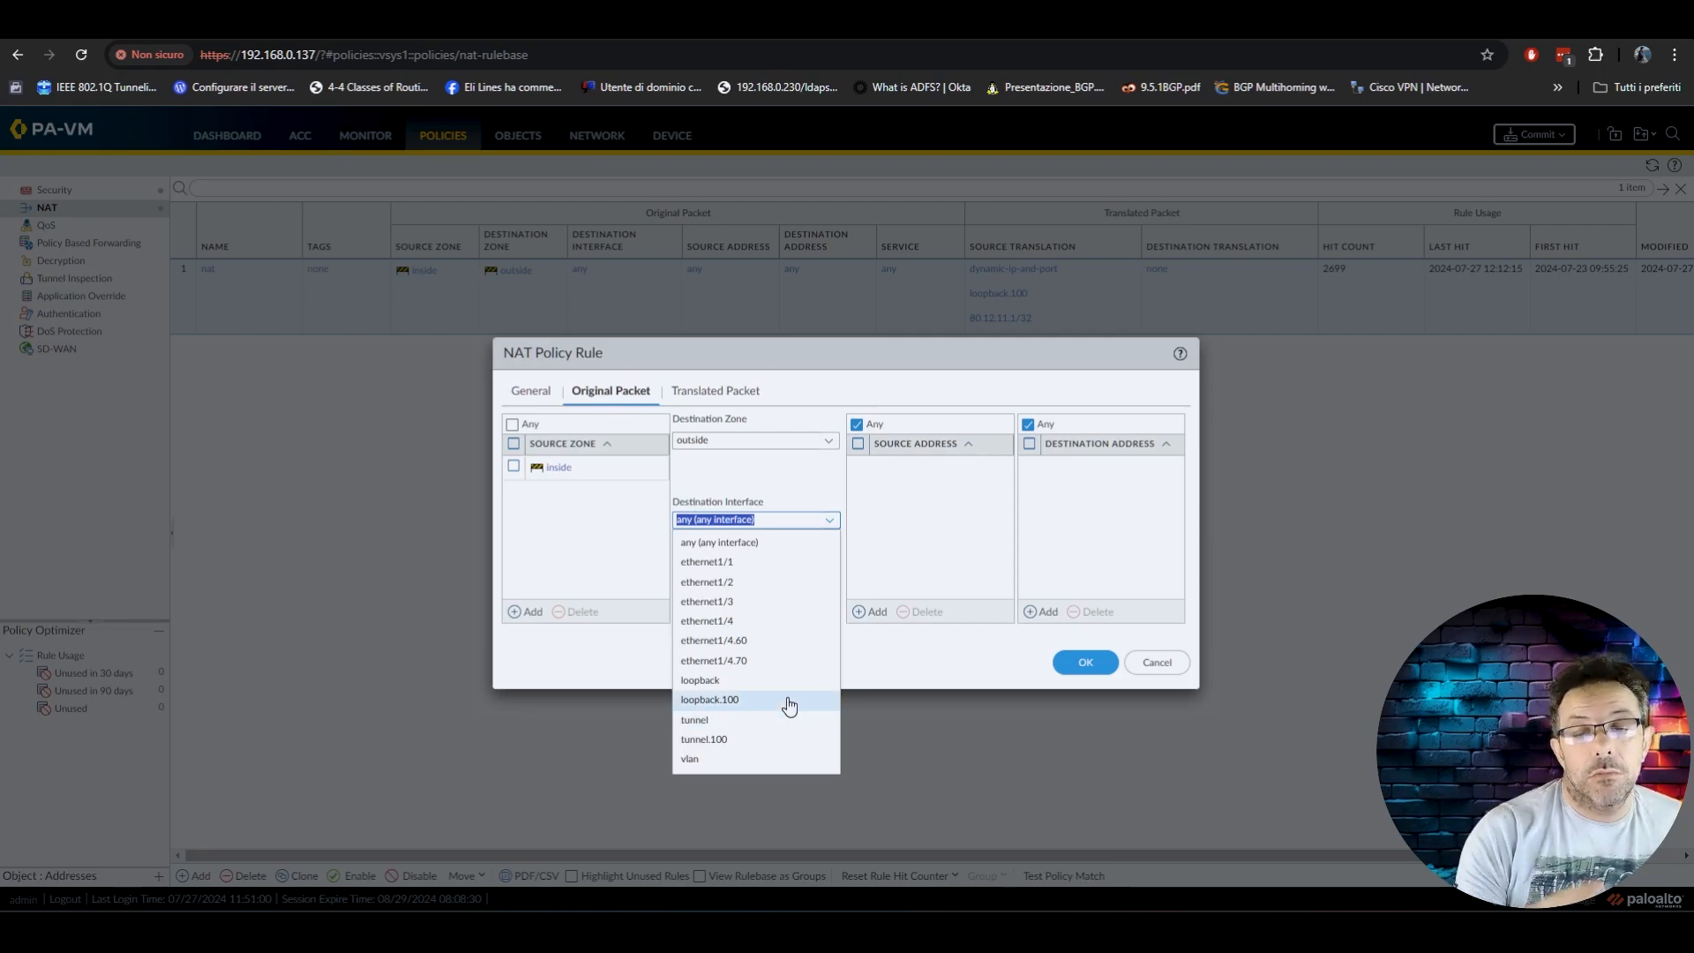
left_click(882, 596)
left_click(715, 391)
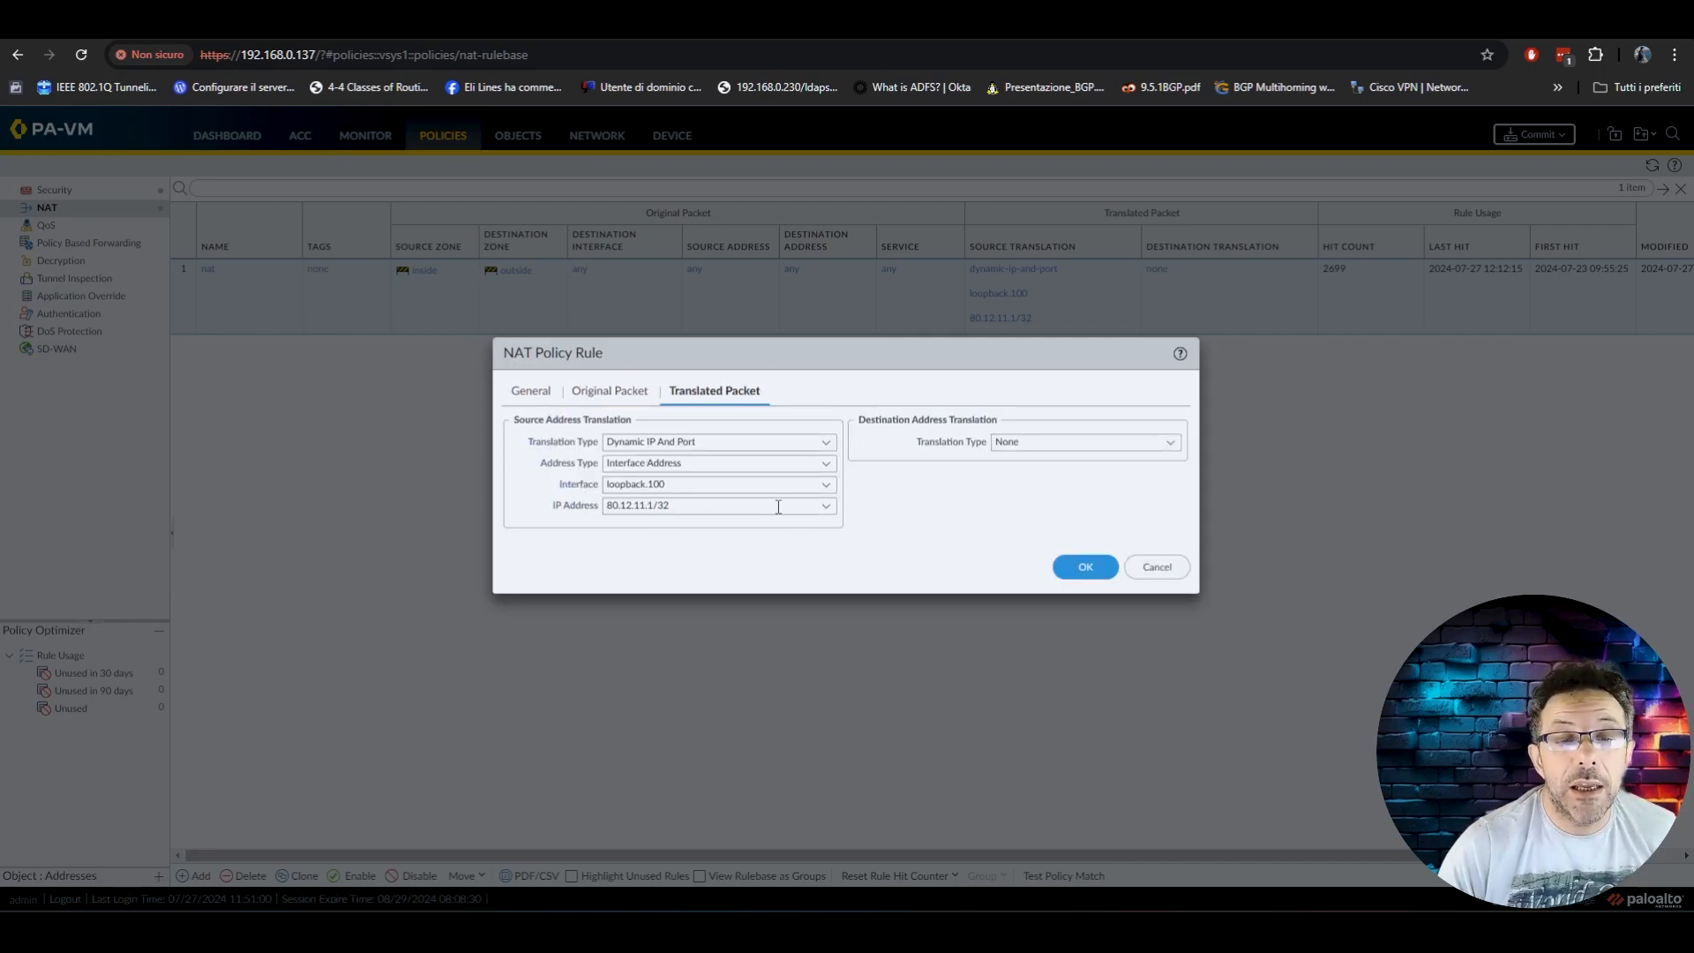
left_click(1096, 575)
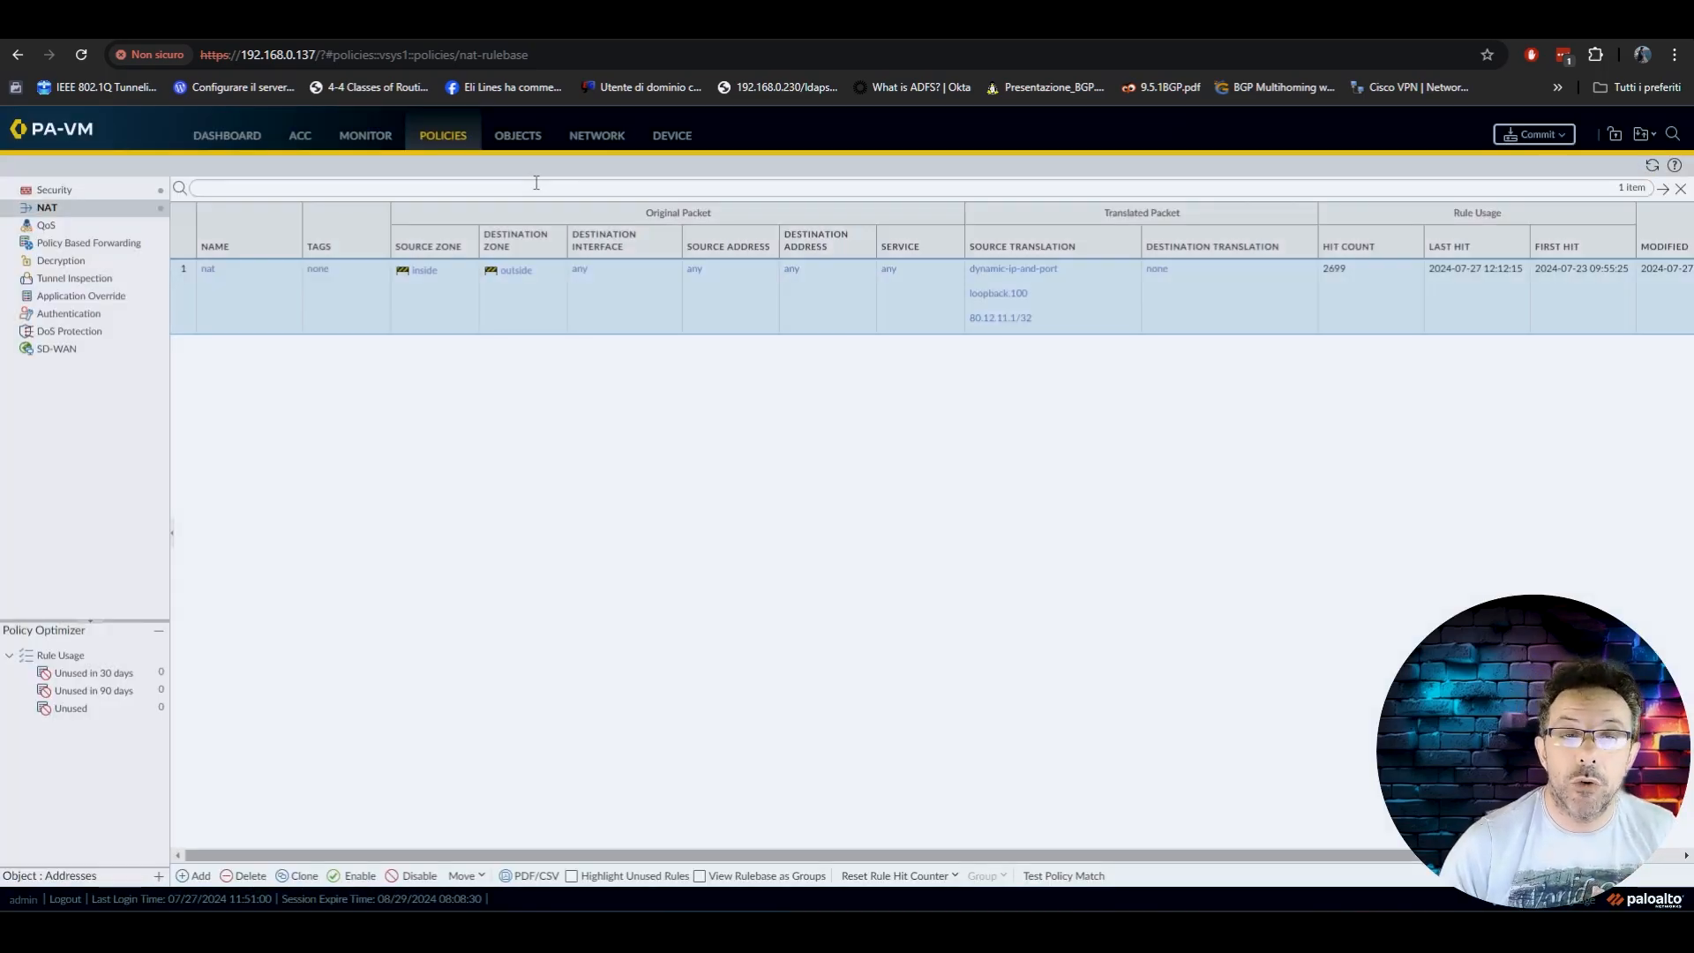
Step: Open the default virtual router and review its redistribution profile, general BGP settings and BGP peer groups
left_click(582, 132)
left_click(69, 263)
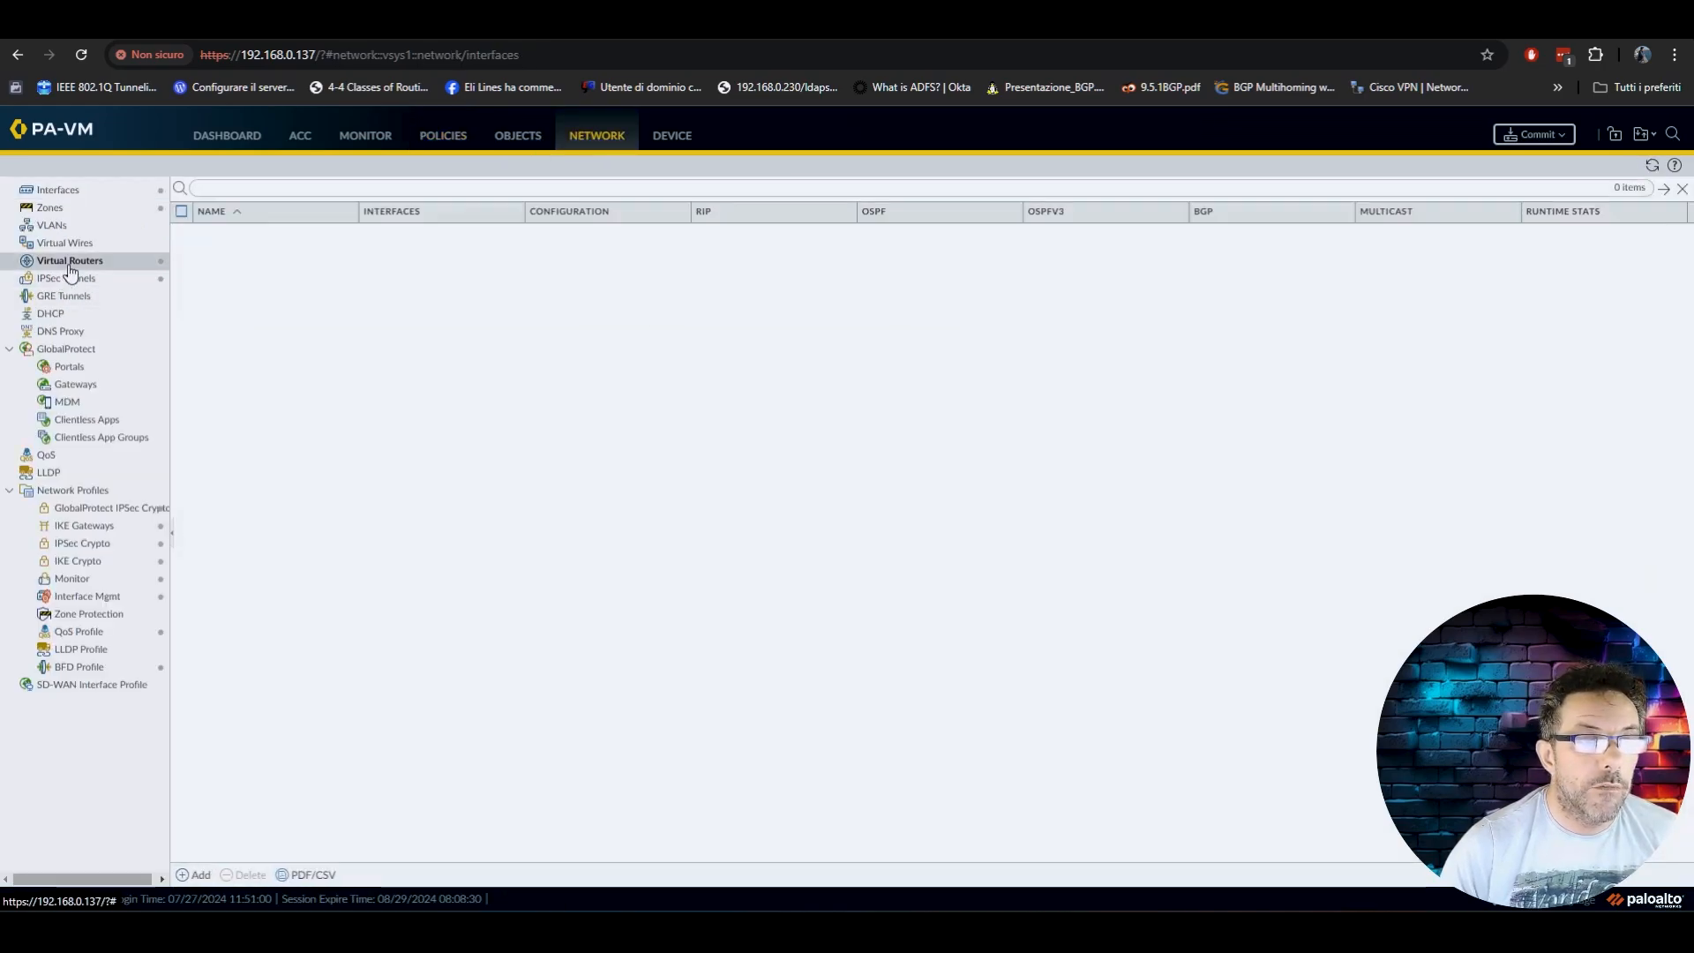
left_click(219, 238)
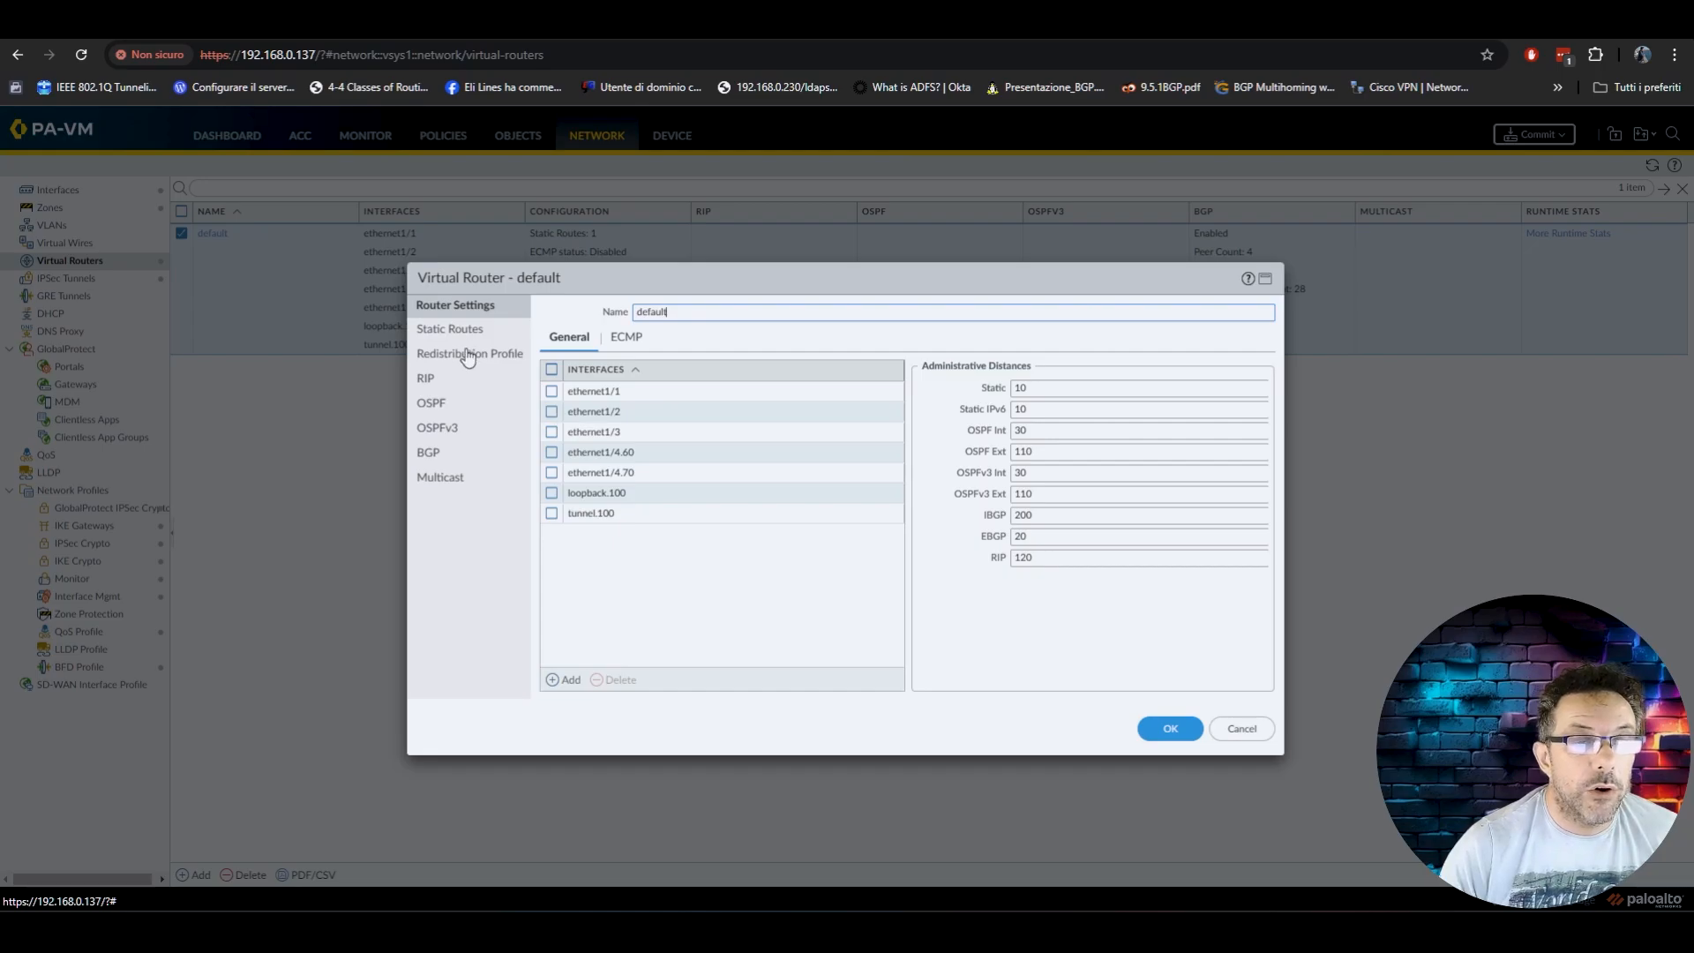
left_click(468, 354)
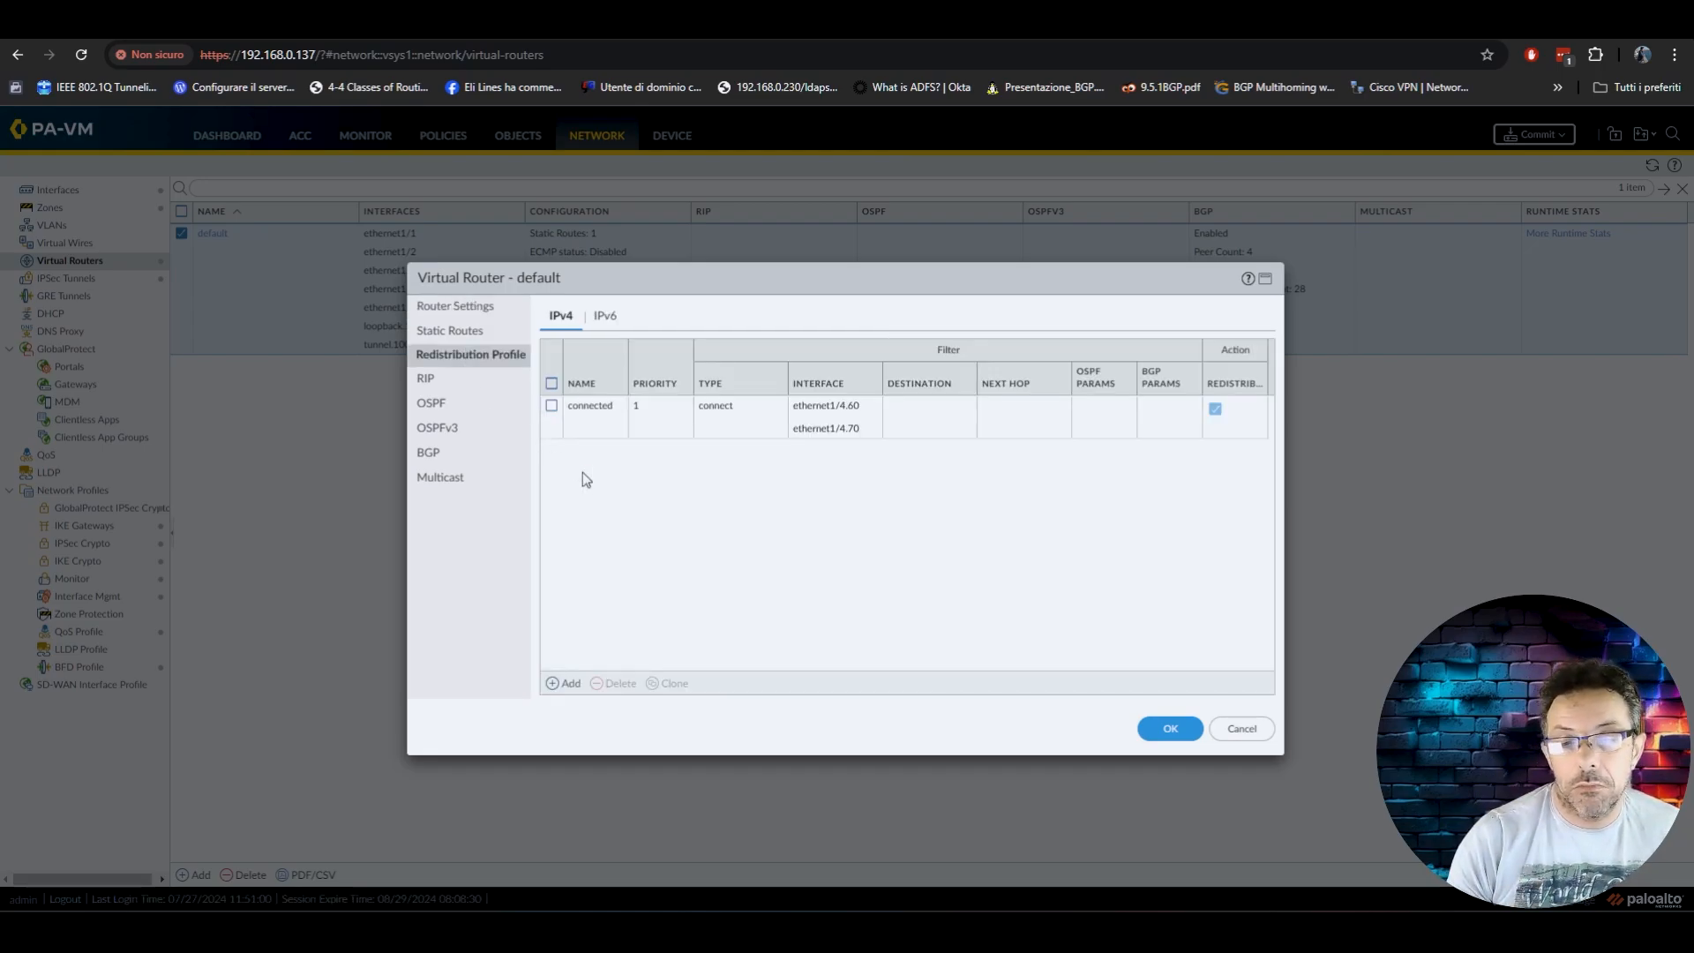
left_click(449, 452)
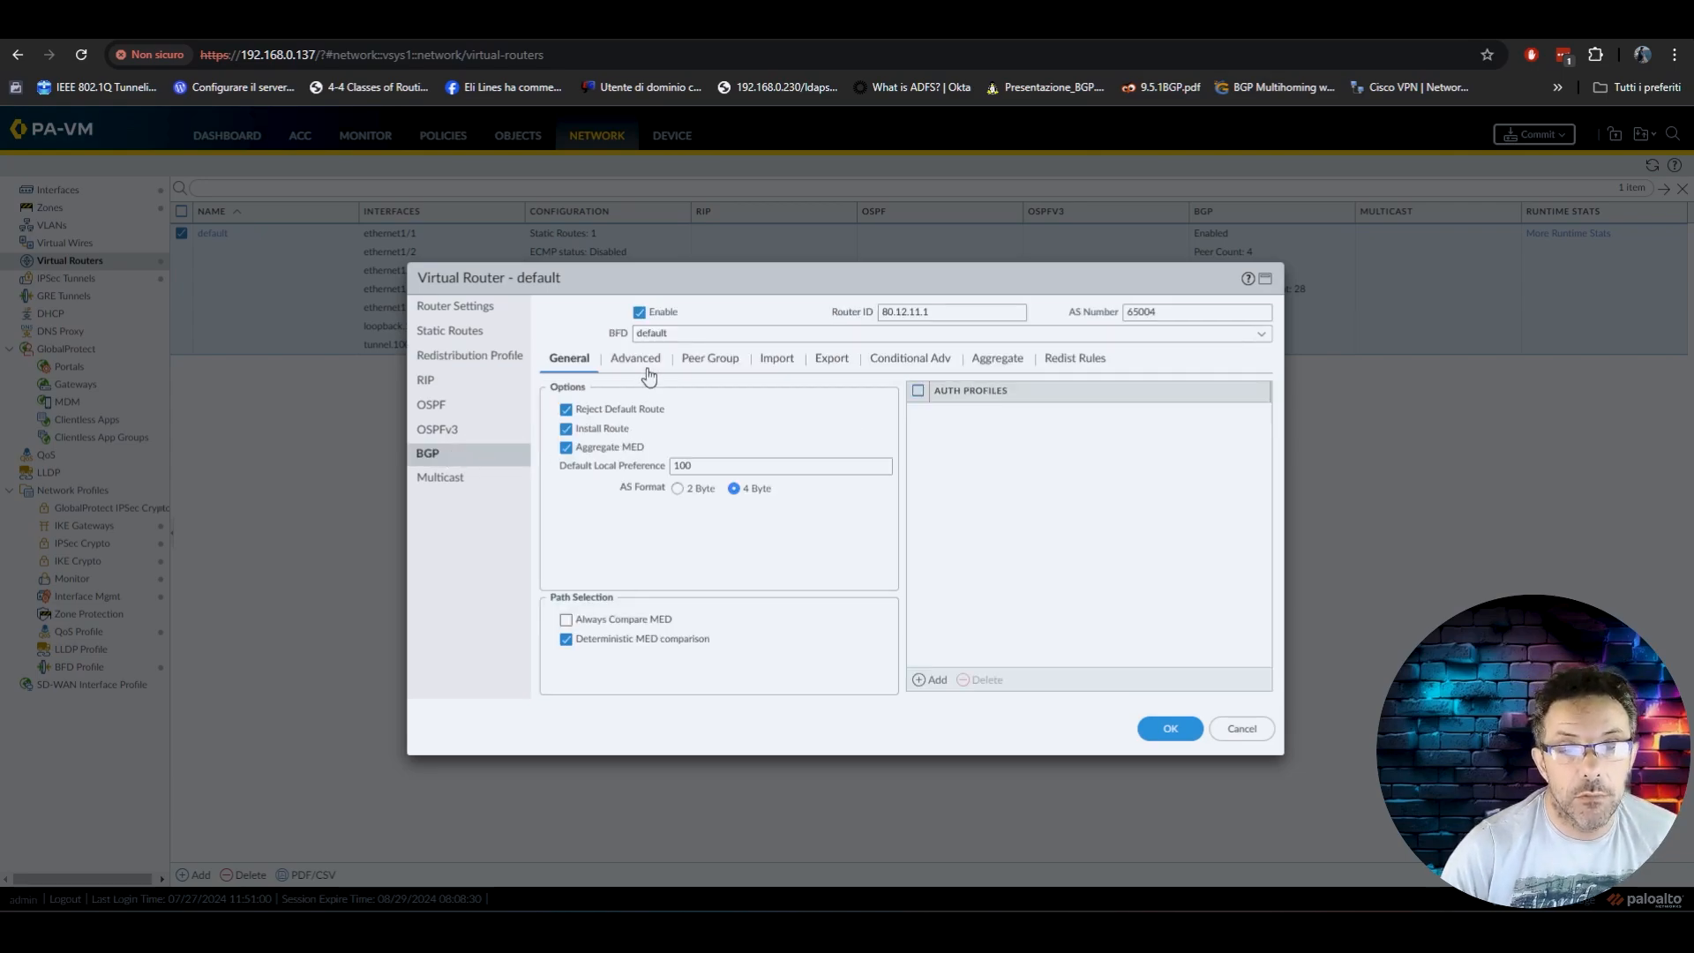
left_click(704, 363)
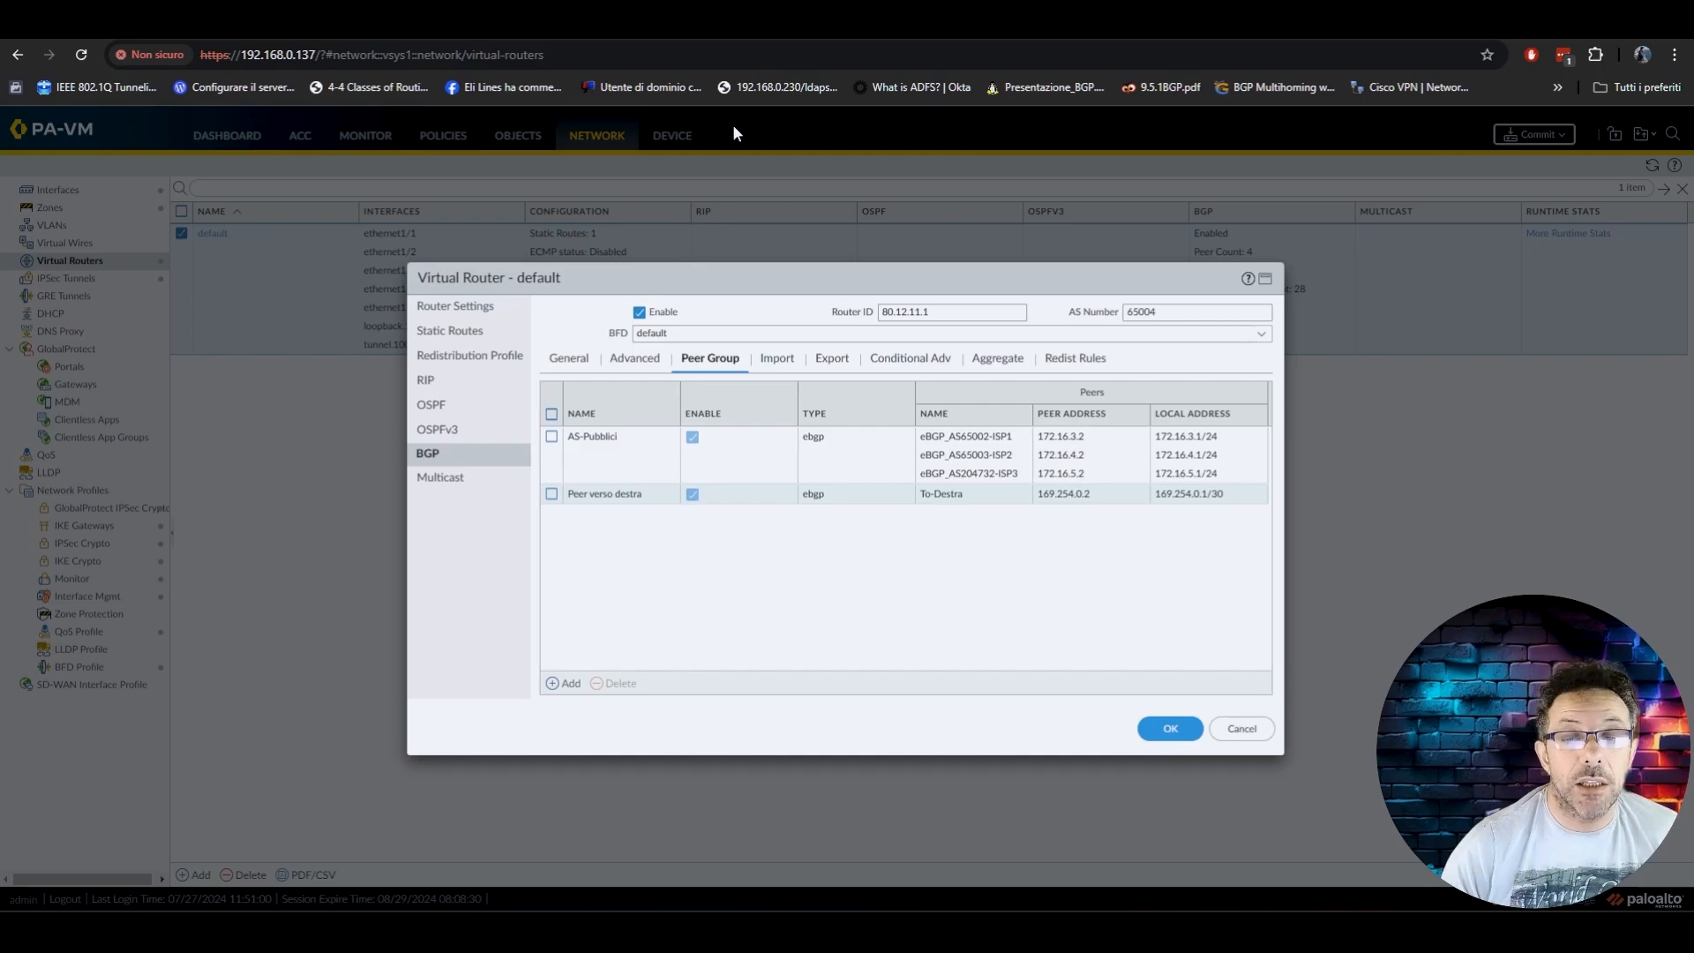
Step: Switch to the annotated topology screenshot and underline the eBGP 172.16.4.0/24 and 172.16.5.0/24 link labels
left_click(847, 932)
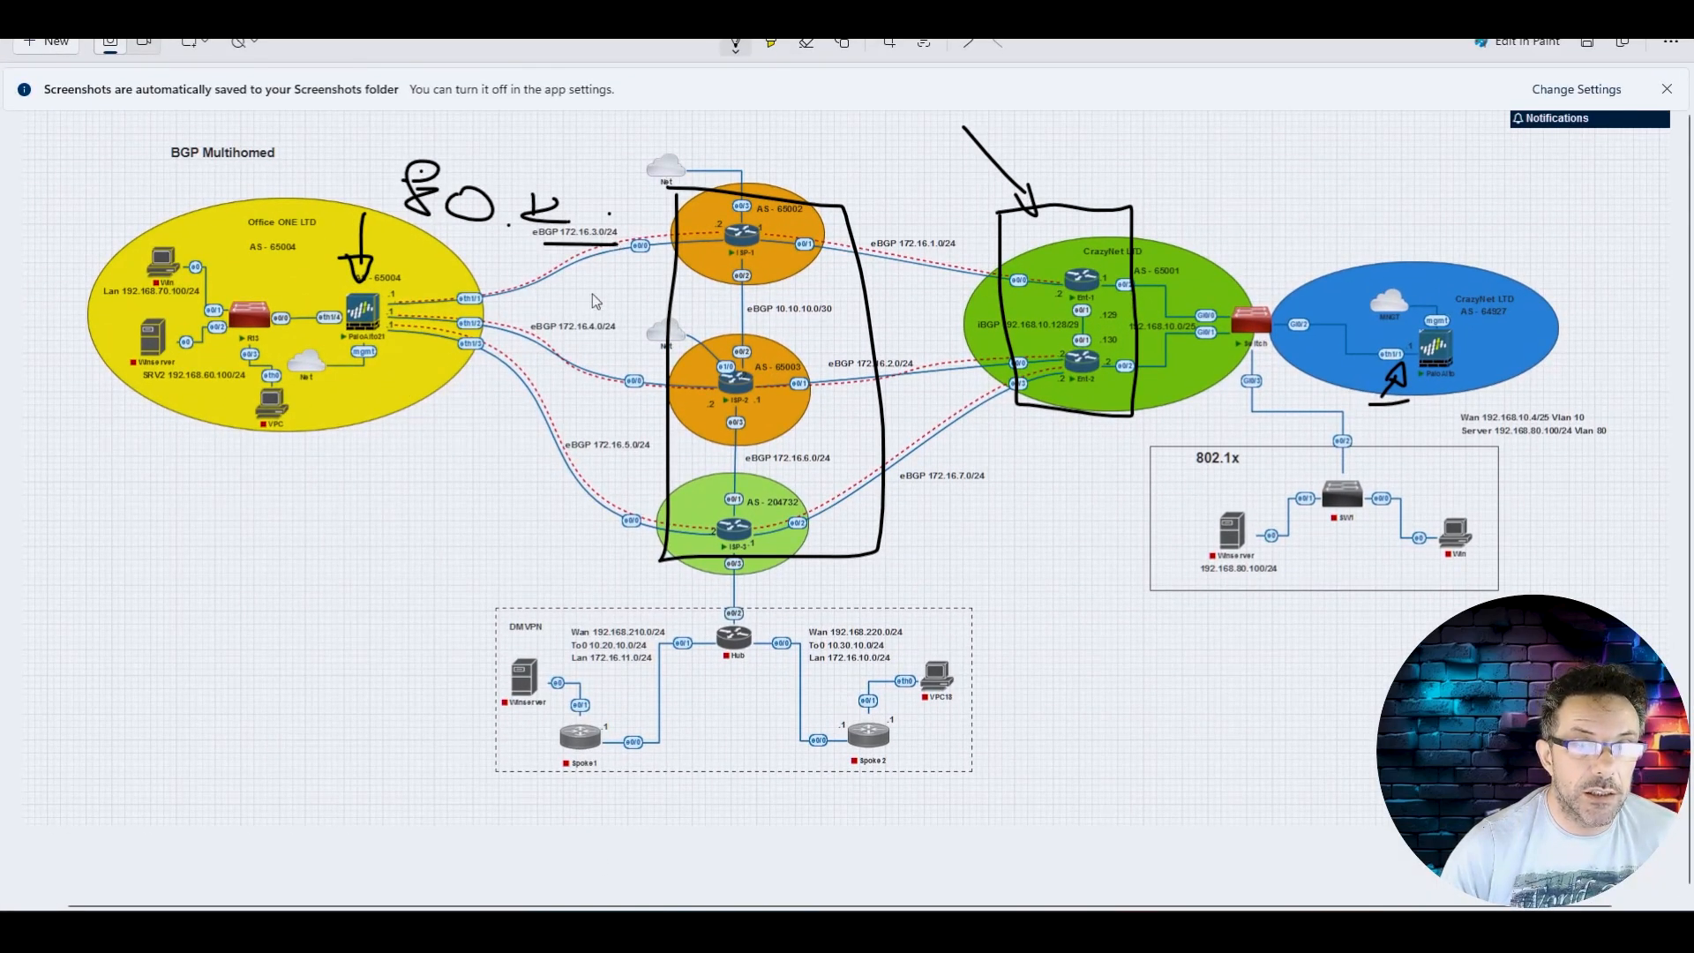
left_click_drag(554, 355, 600, 353)
left_click_drag(585, 477, 667, 477)
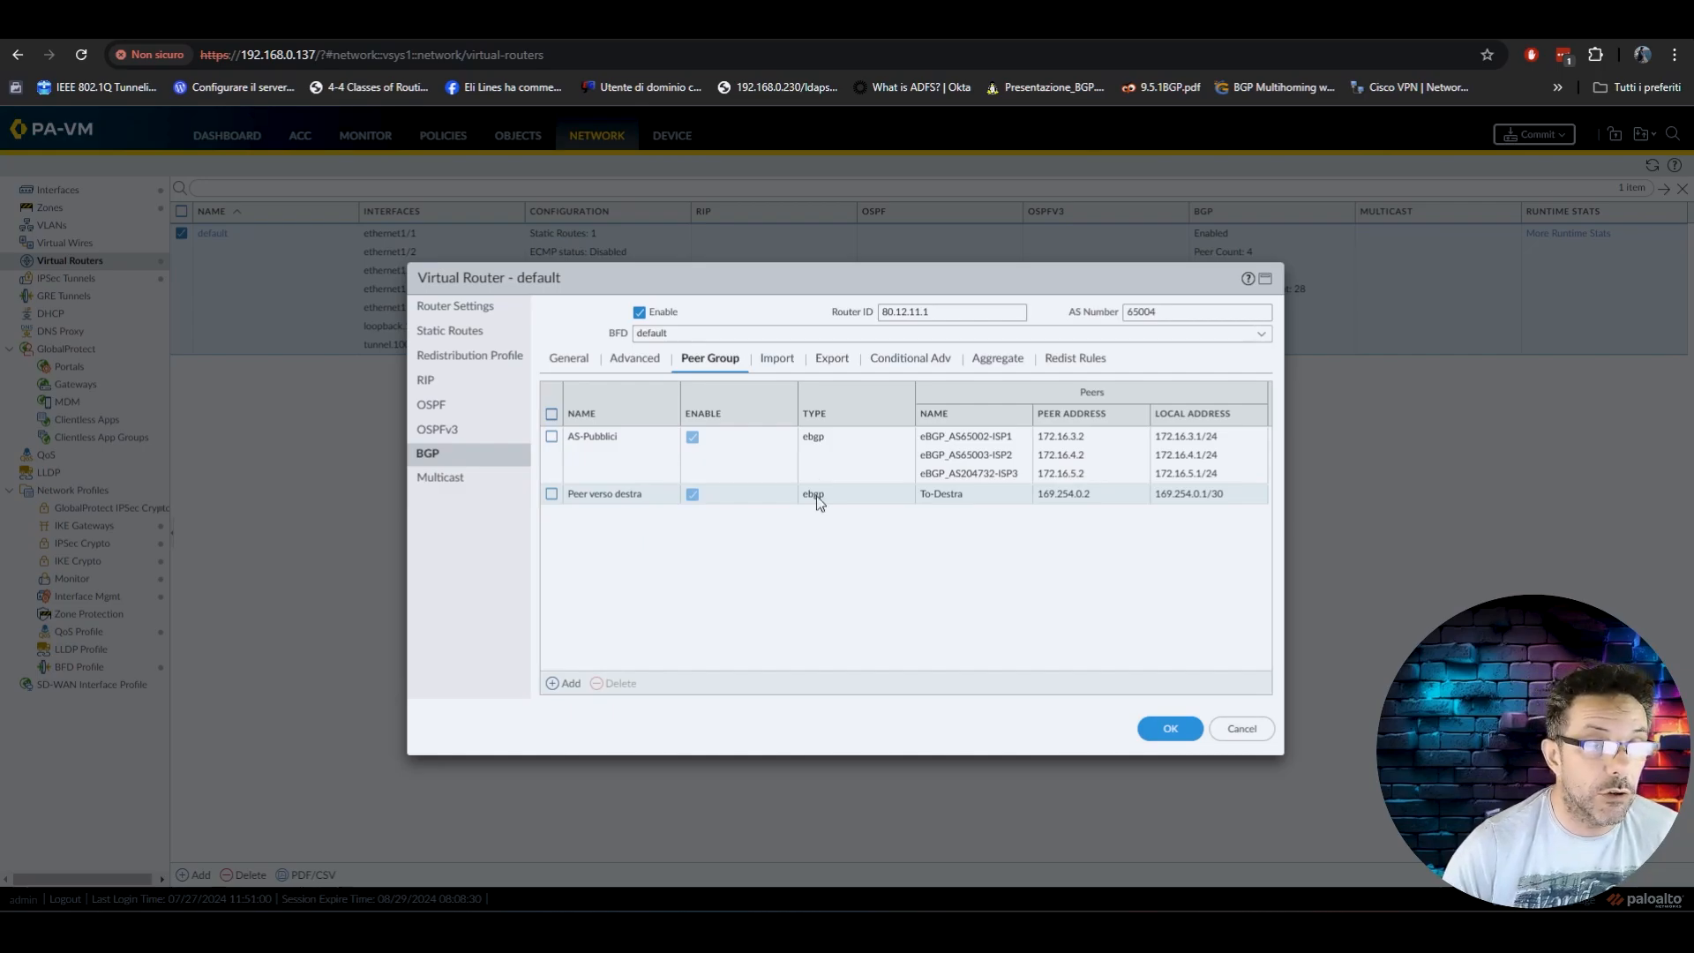
Step: Return to the virtual router's BGP settings and review the import rules and the Pubblic-IP export rule's match prefixes, closing the rule unchanged
left_click(777, 361)
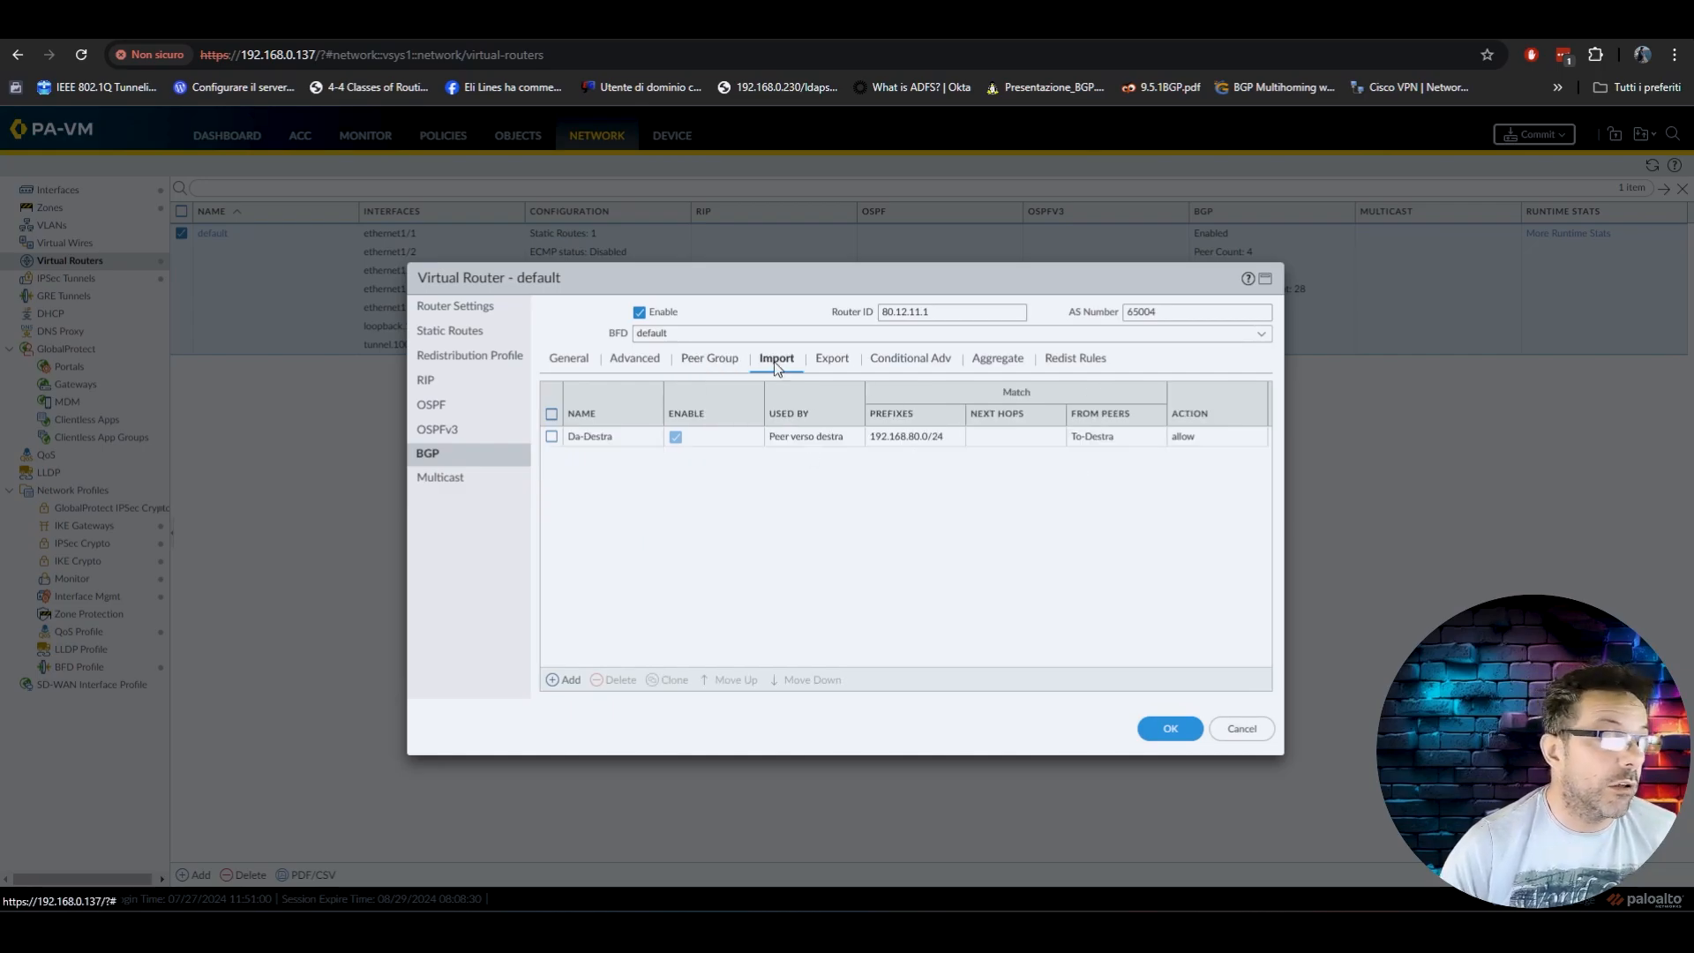
left_click(827, 367)
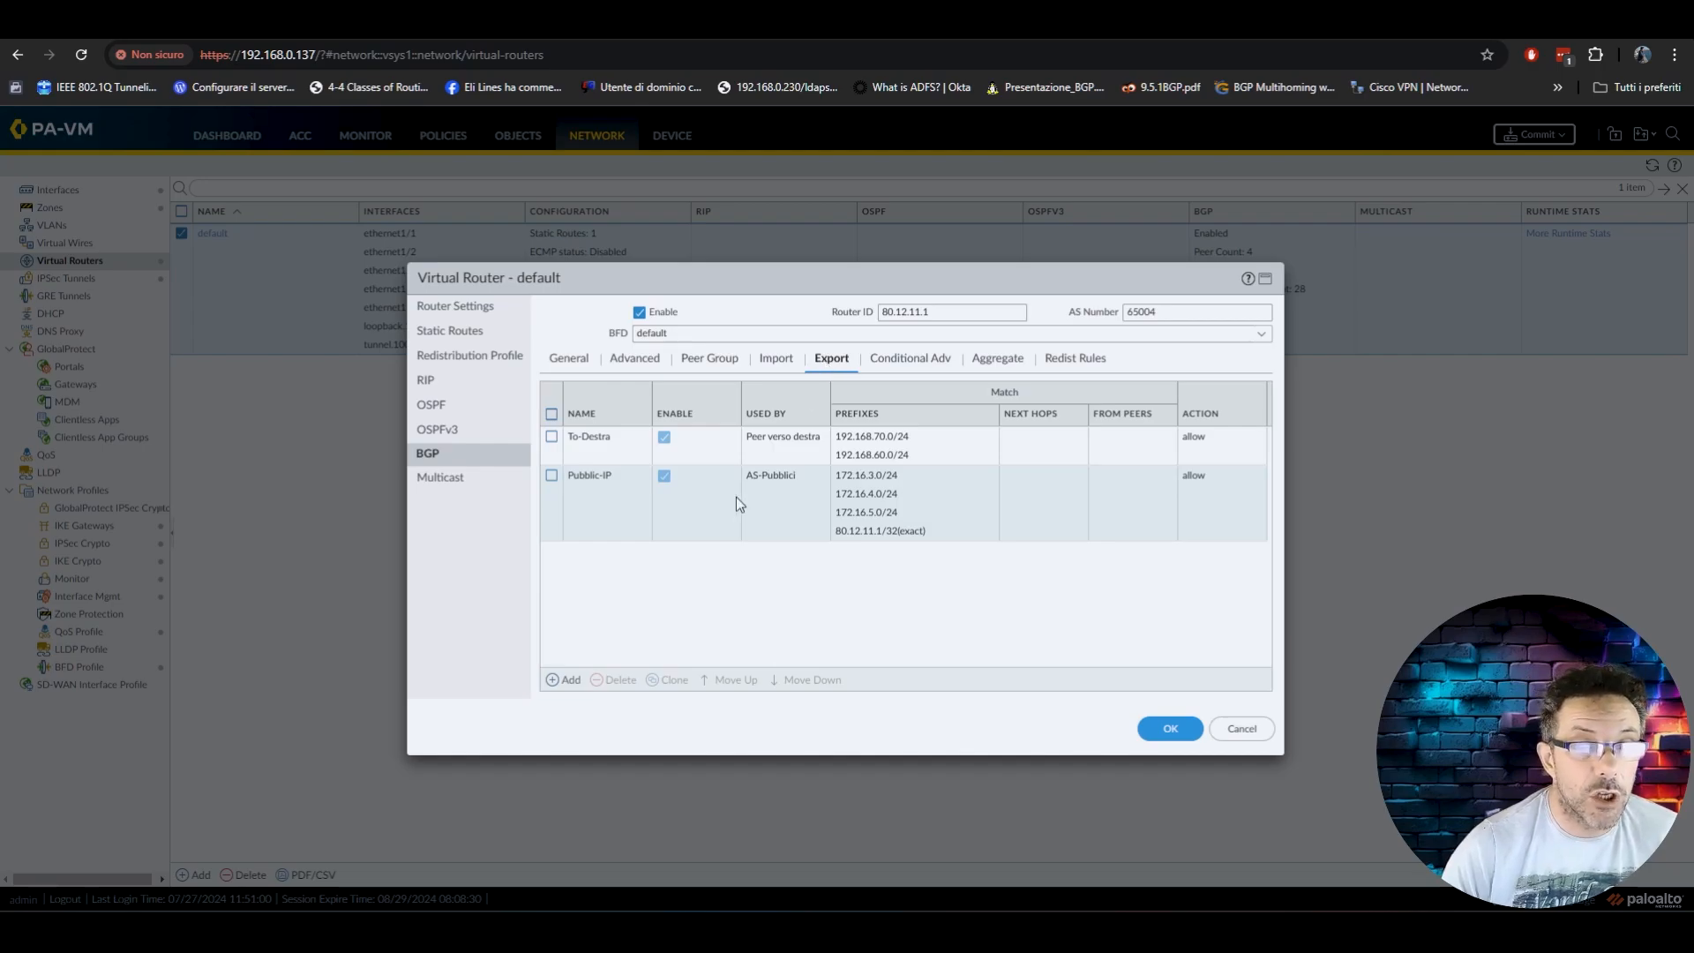
left_click(598, 481)
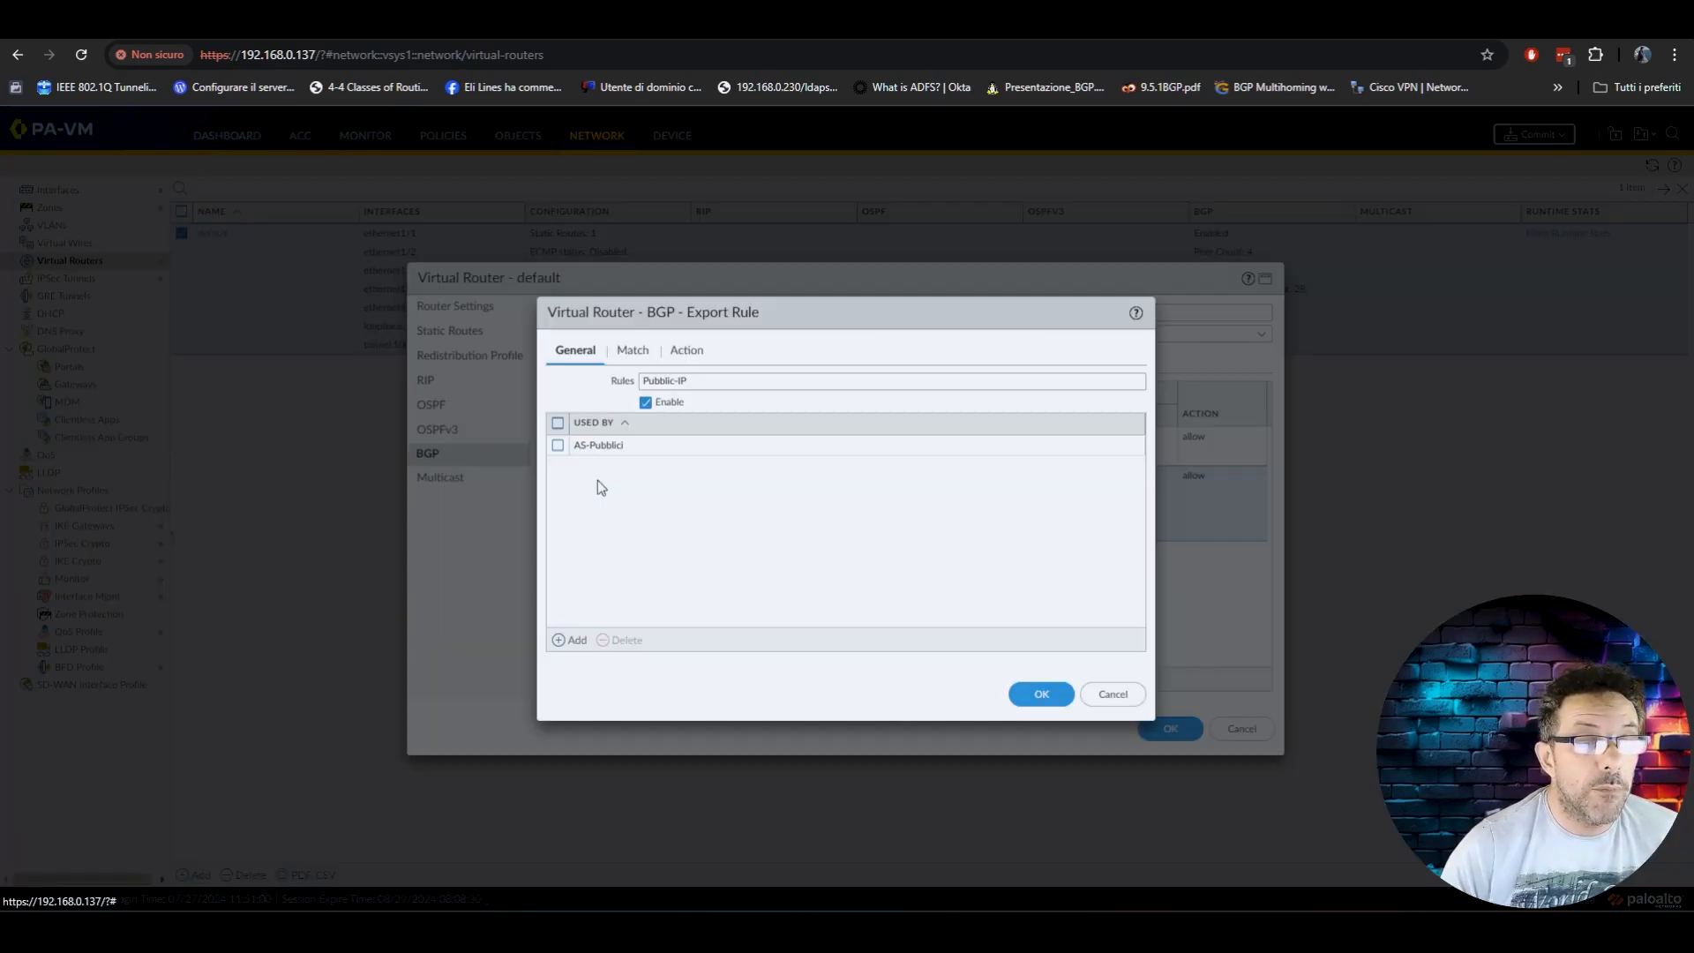
left_click(626, 351)
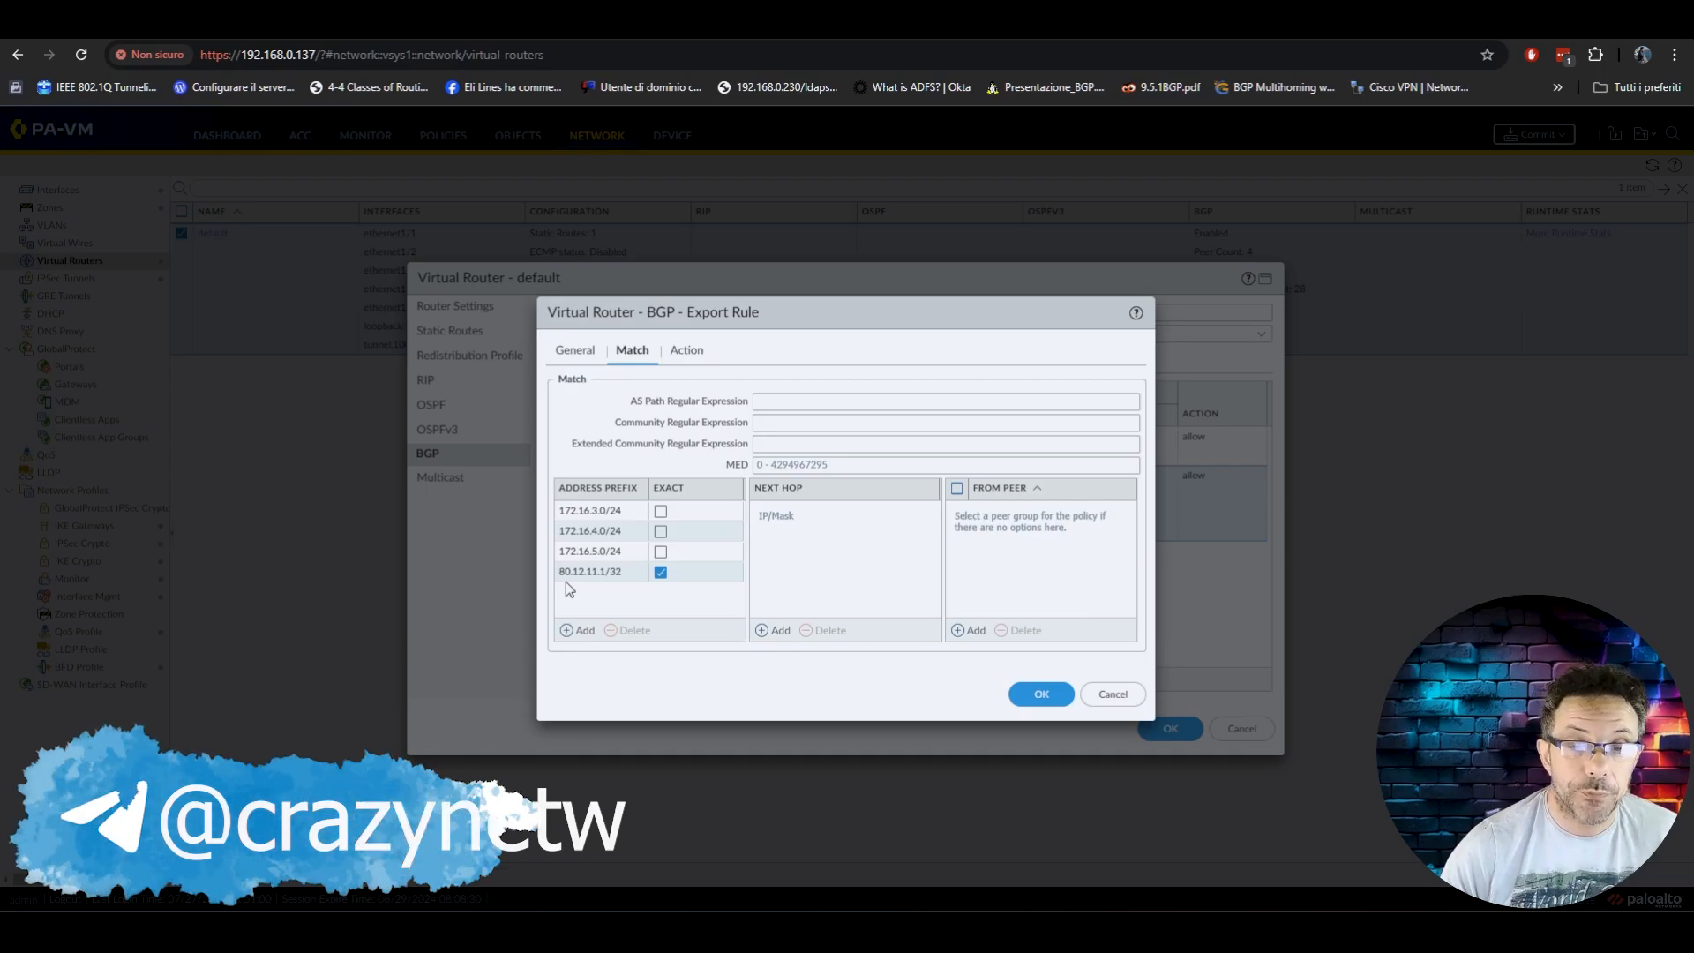
left_click(1110, 693)
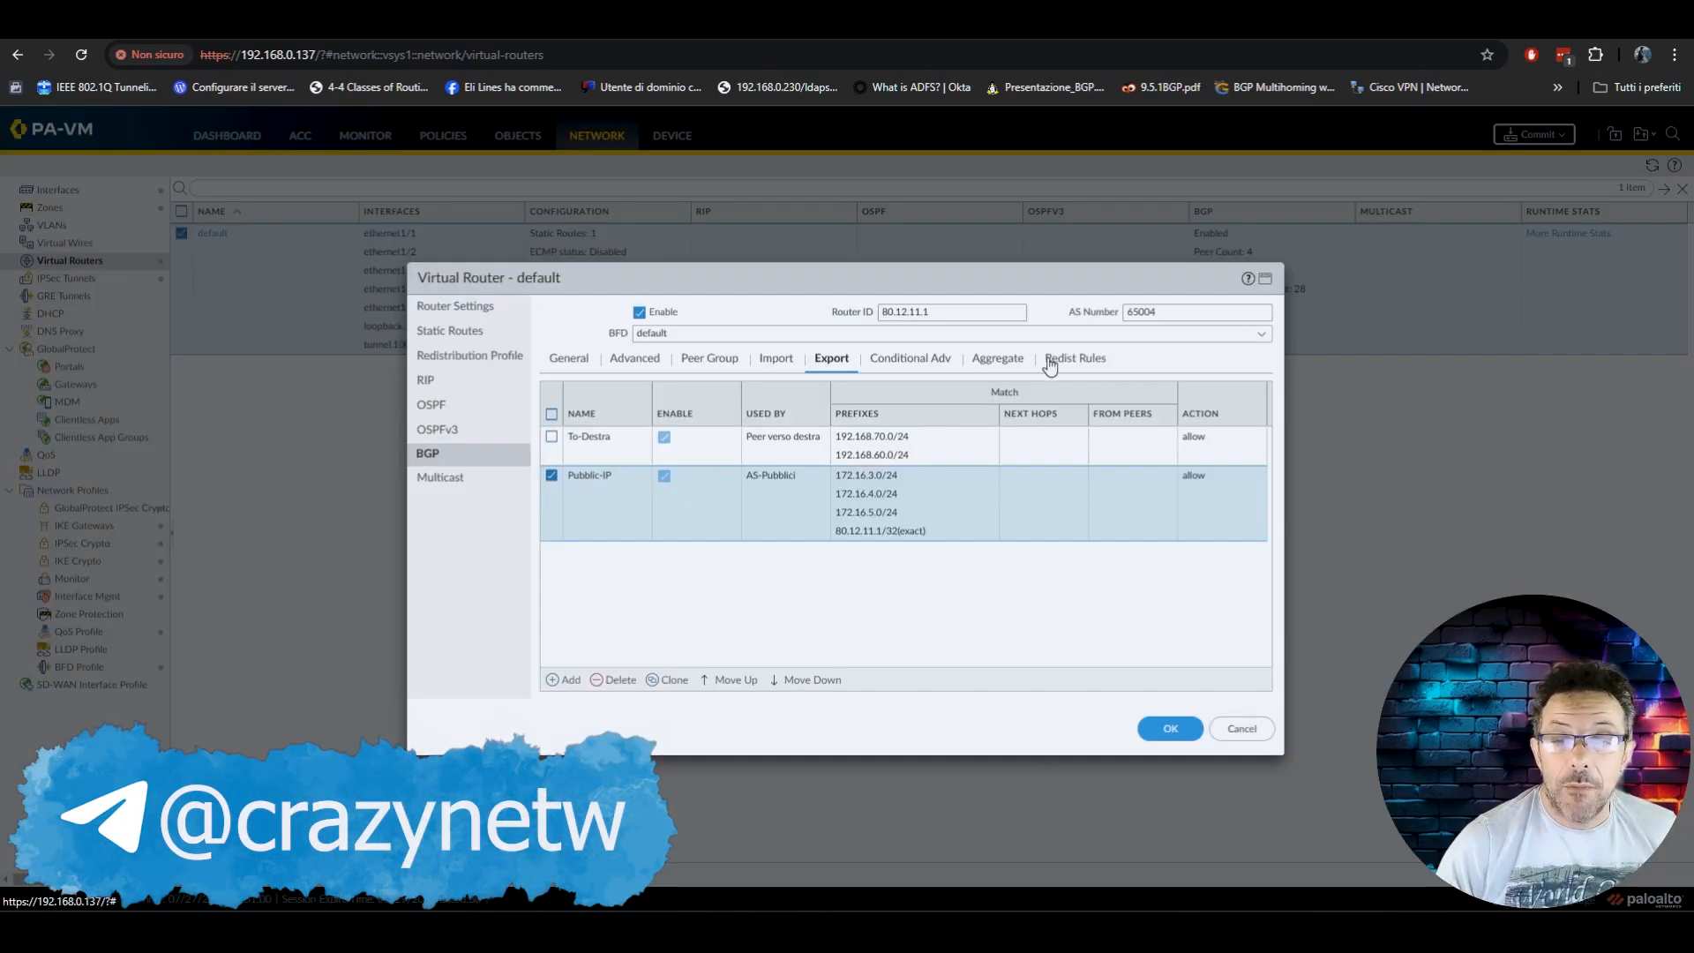
Step: Review the BGP redistribution rule for 80.12.11.1/32, then close it without changes
left_click(1073, 364)
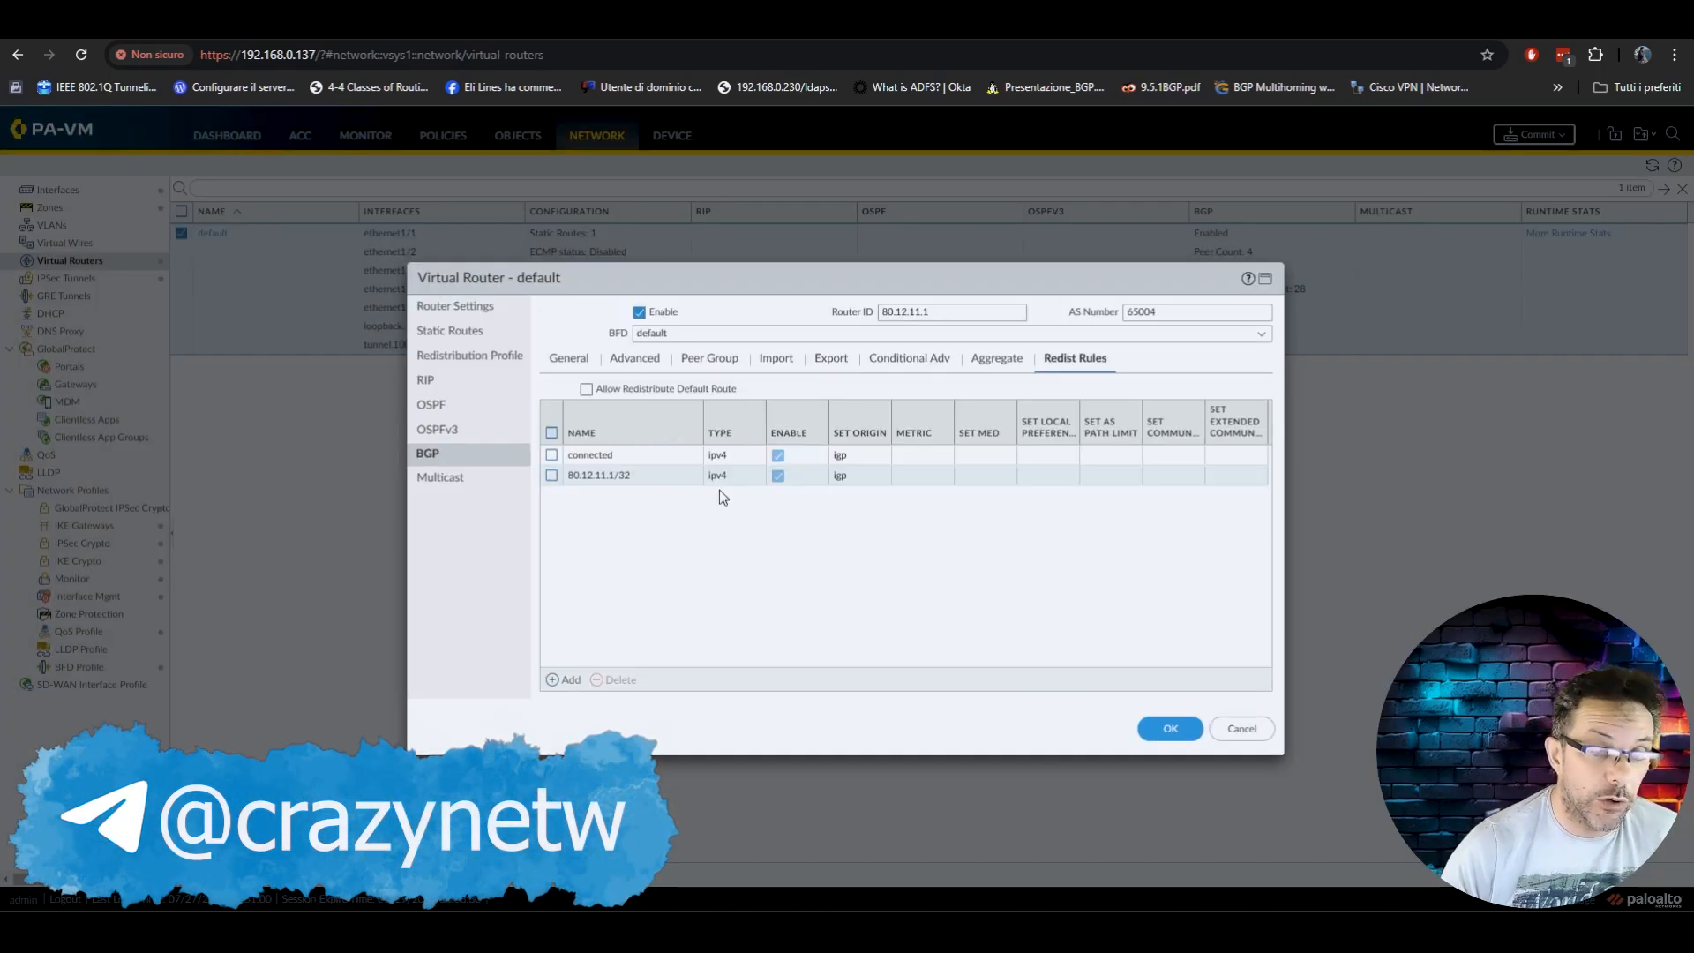
left_click(649, 474)
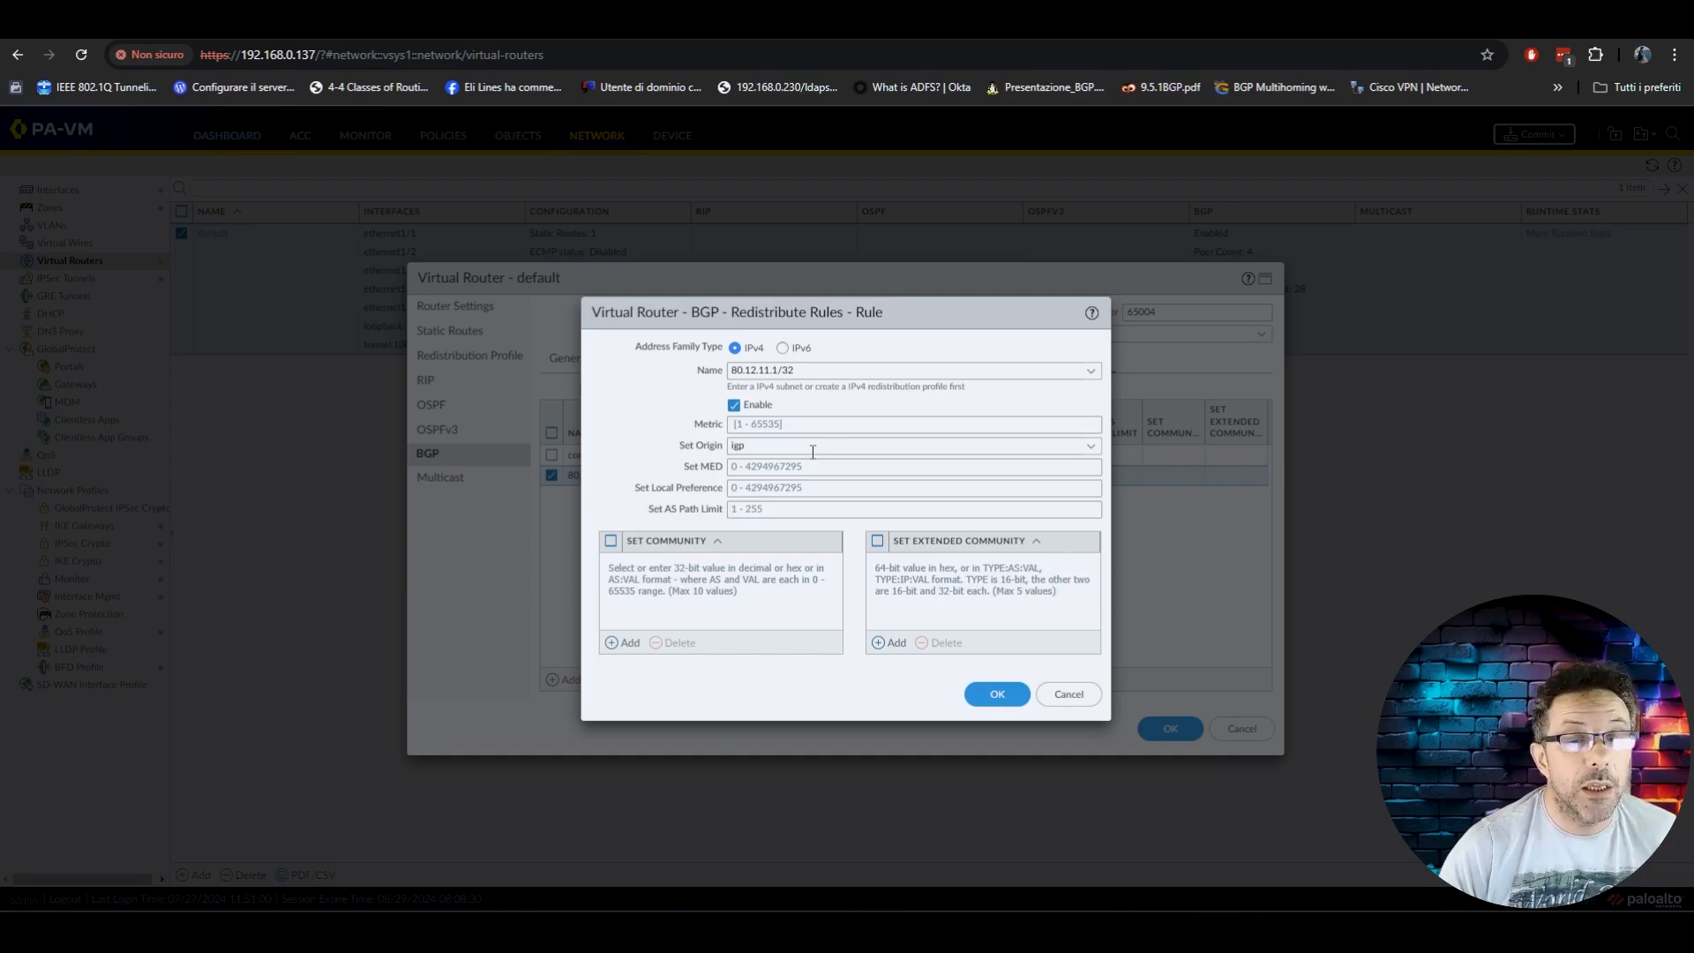
left_click(1067, 695)
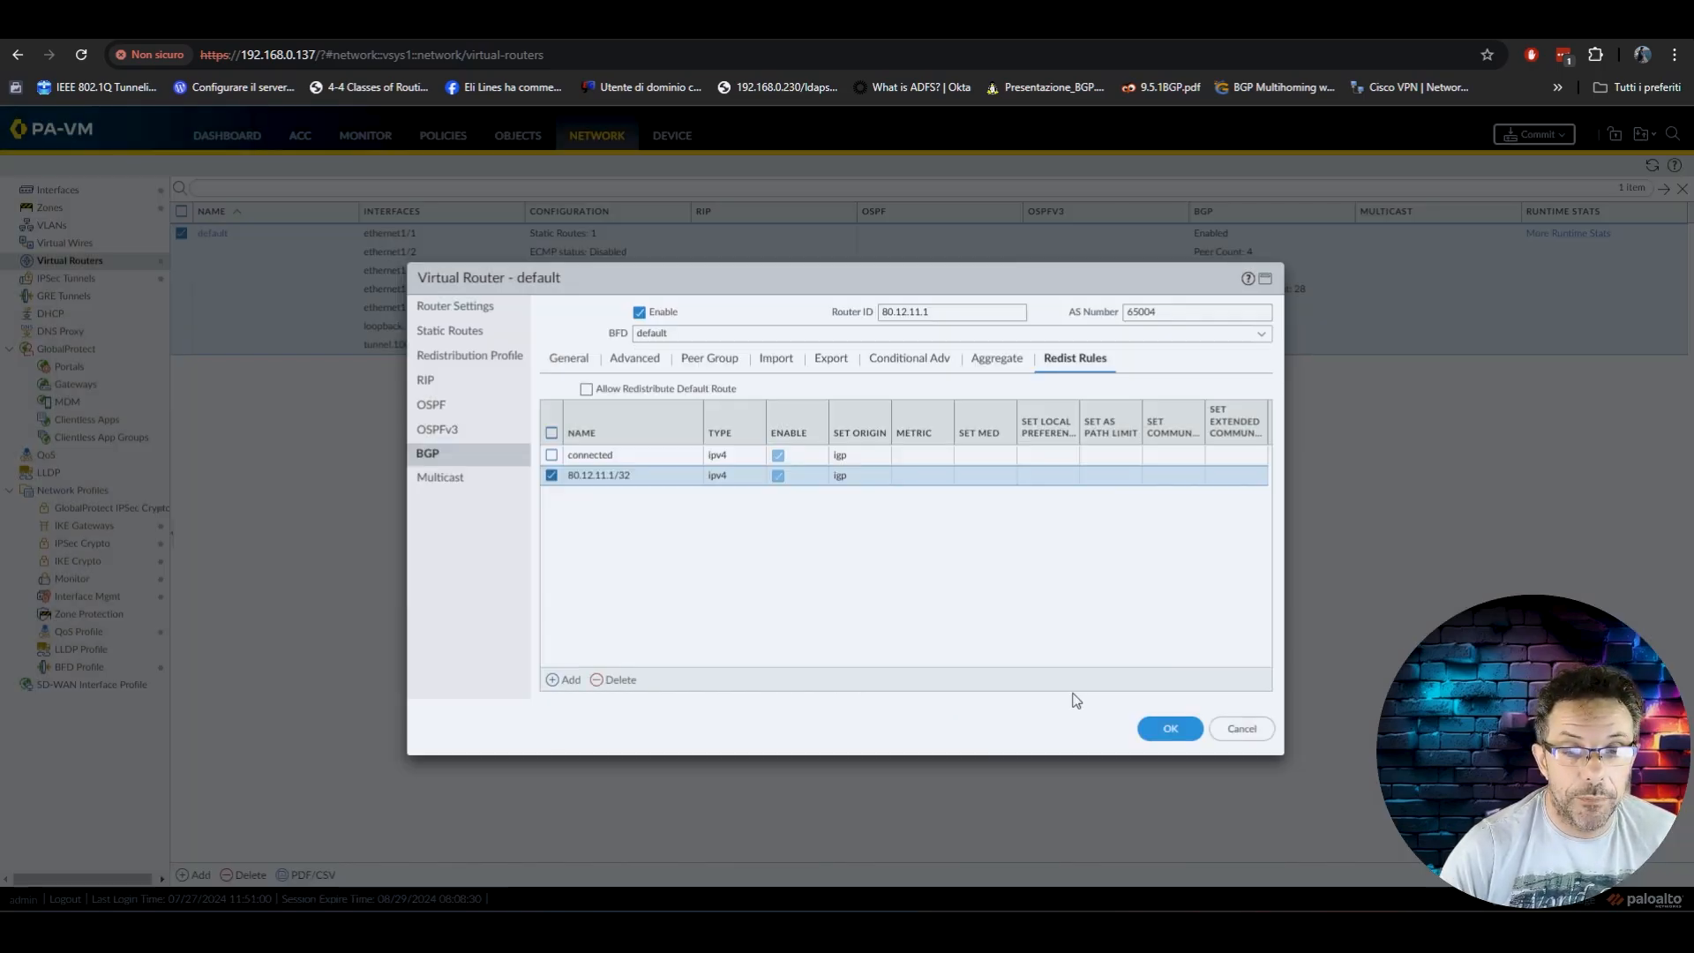
Step: Review the static route DG's destination and interface, then close the virtual router settings without saving
left_click(464, 333)
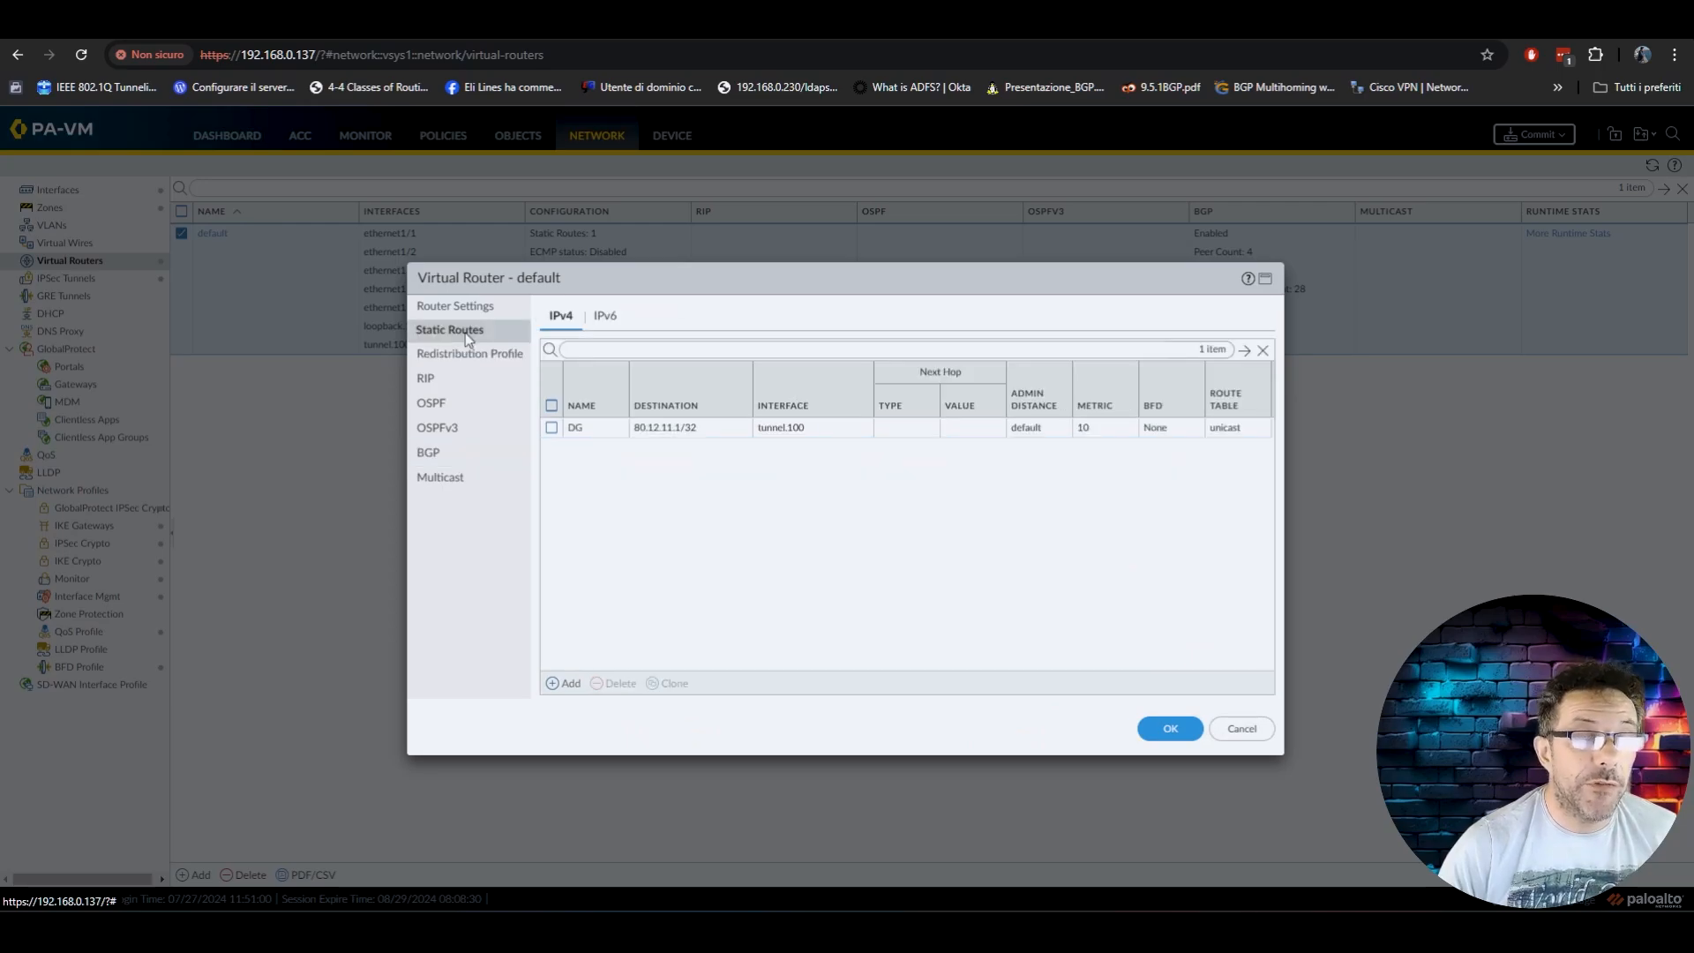
left_click(575, 429)
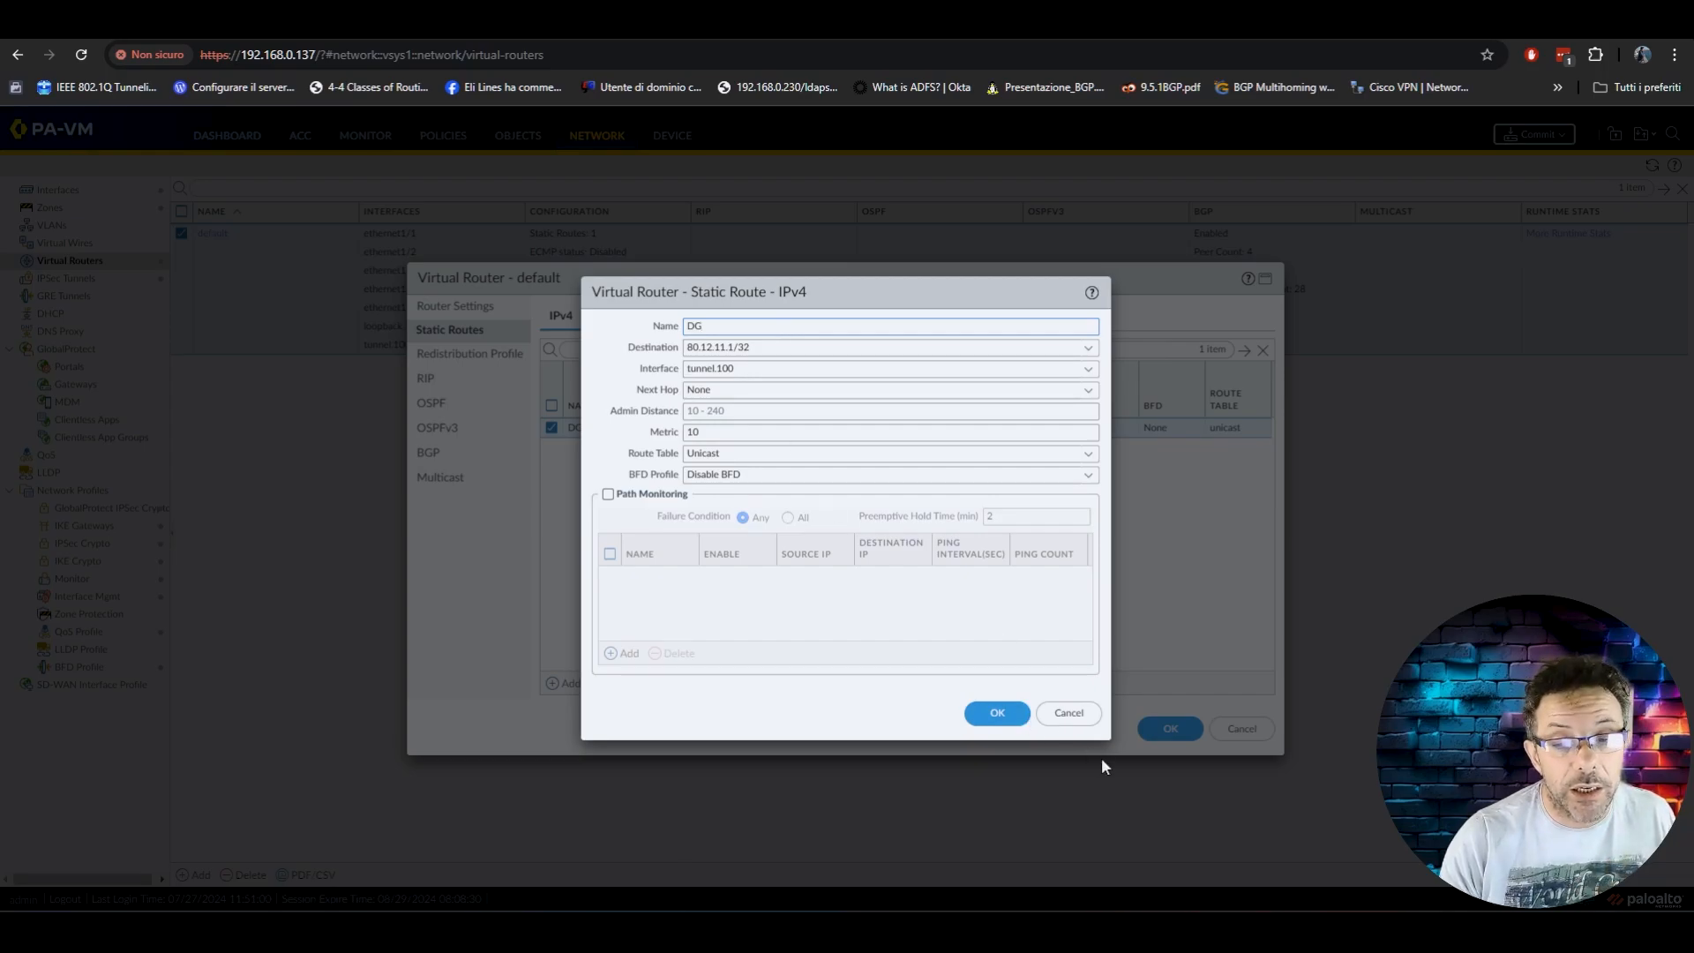
left_click(1072, 712)
left_click(1243, 732)
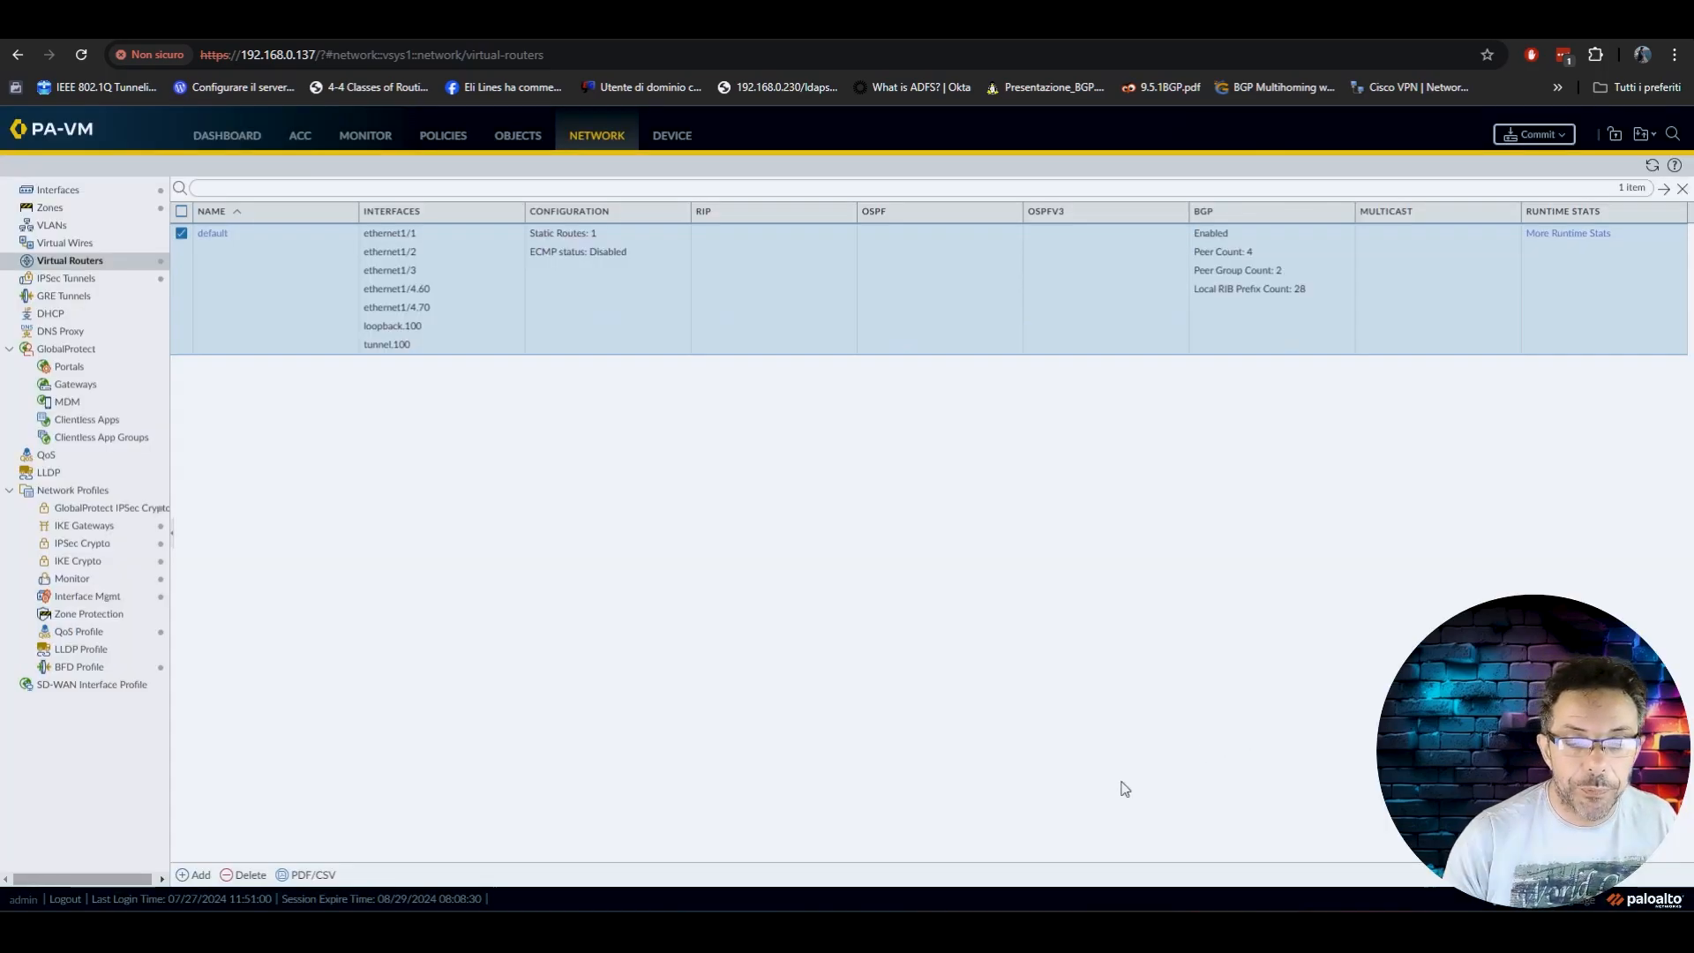
Step: On the topology screenshot, draw the path from the CrazyNet firewall to the AS 65001 routers, mark Ent-2 and extend an arrow toward the ISPs
left_click(641, 907)
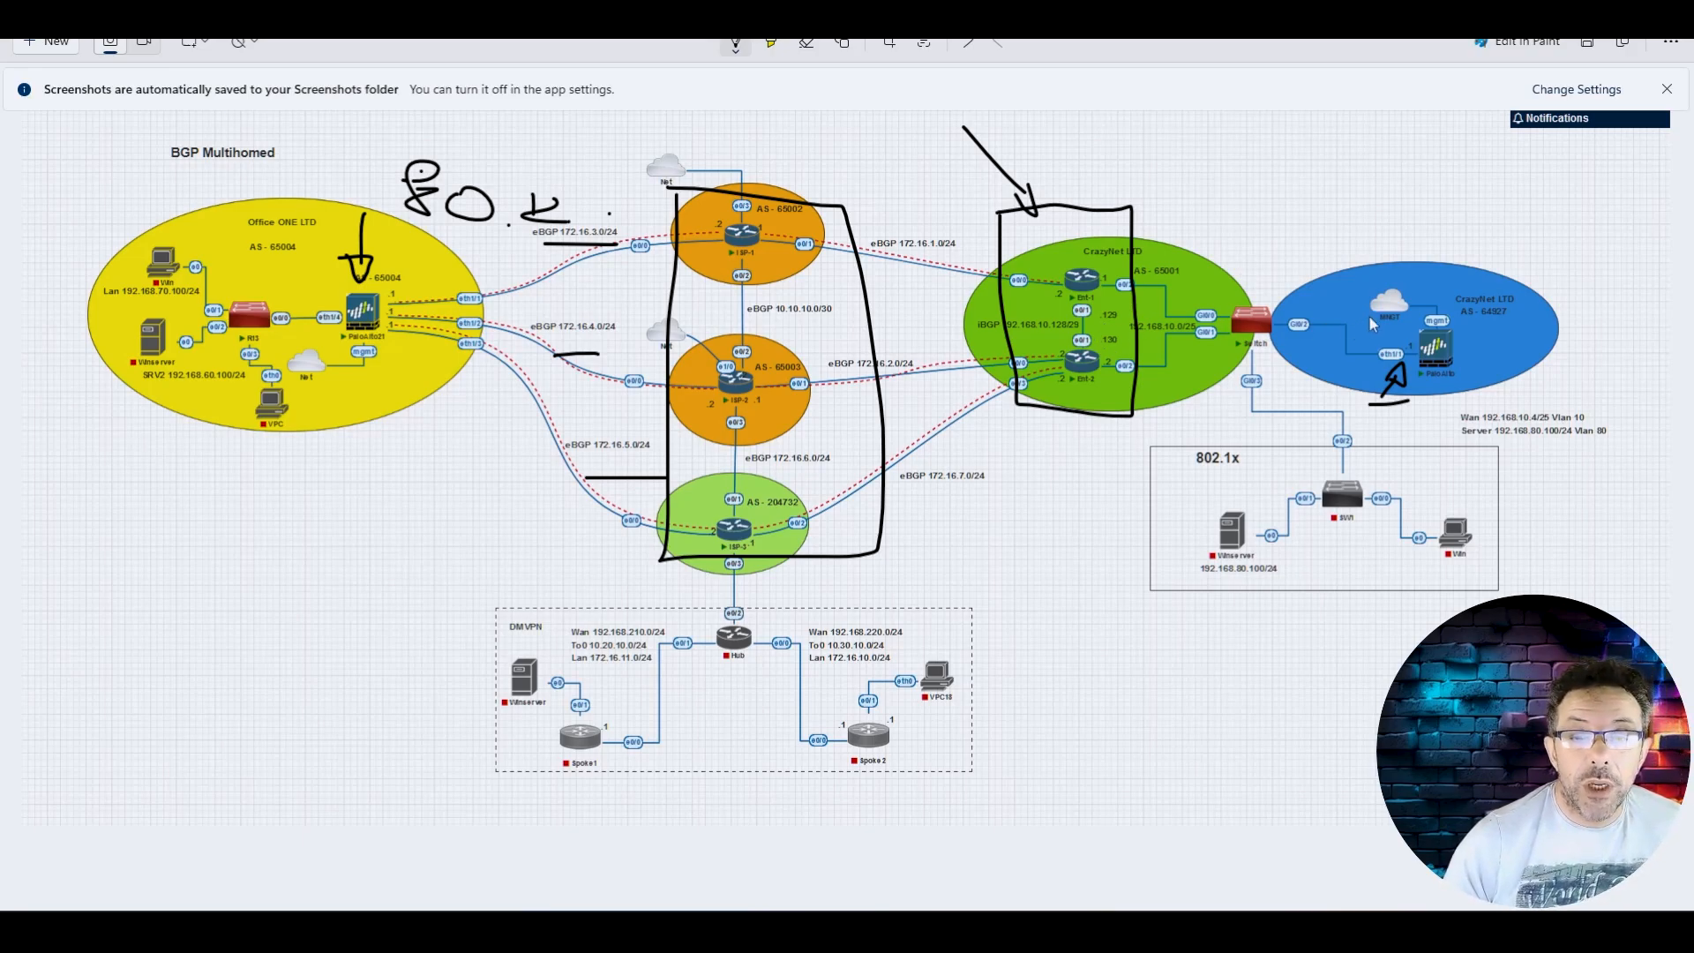
mouse_move(1433, 340)
left_mouse_down()
mouse_move(1154, 339)
mouse_move(1103, 331)
mouse_move(1113, 320)
mouse_move(1116, 338)
left_mouse_up()
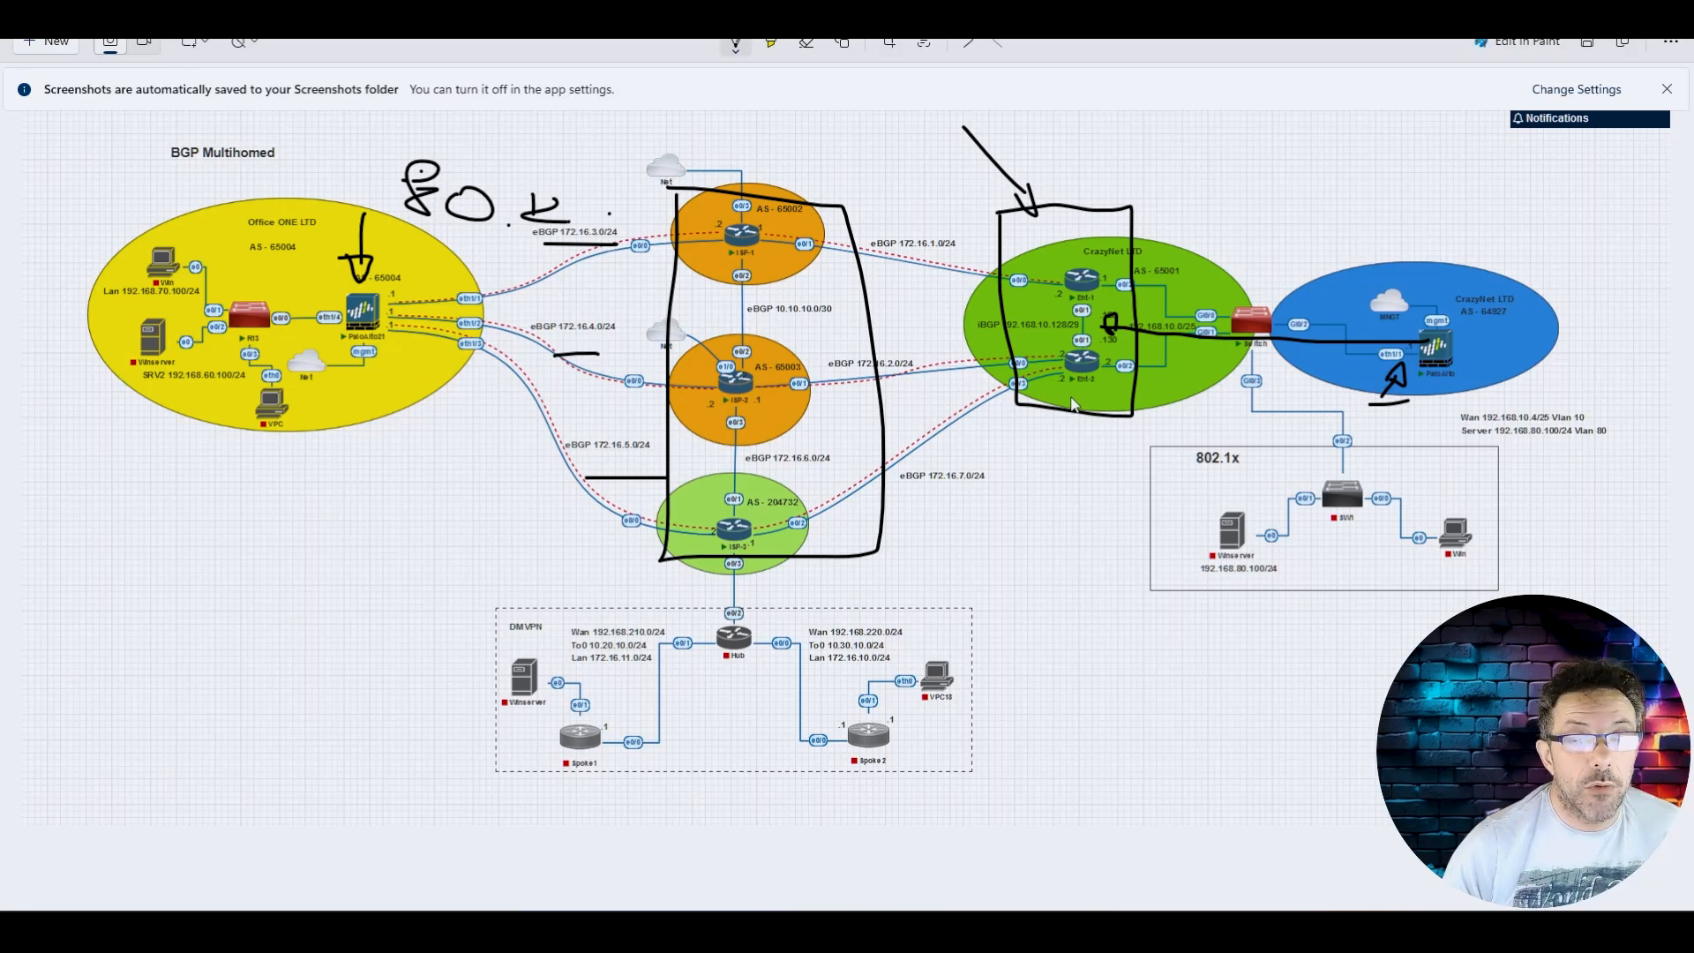
left_click_drag(1069, 396, 1097, 392)
mouse_move(1092, 316)
left_mouse_down()
mouse_move(951, 283)
mouse_move(918, 313)
left_mouse_up()
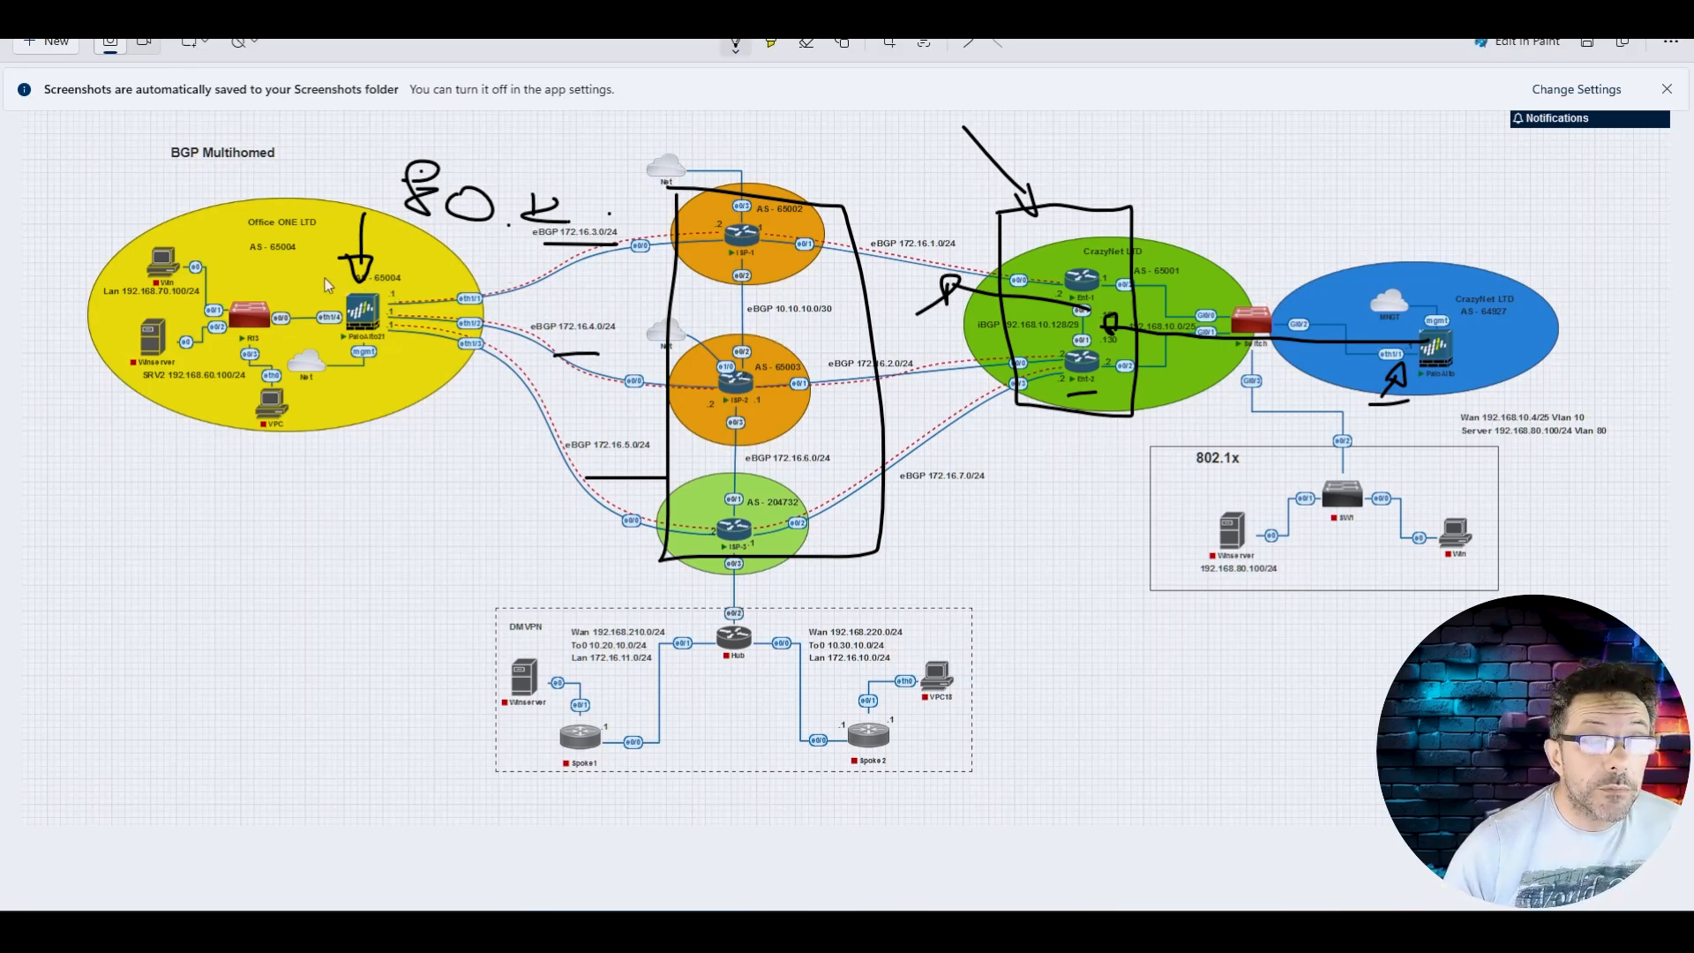
mouse_move(325, 278)
left_mouse_down()
mouse_move(463, 289)
mouse_move(470, 422)
mouse_move(295, 400)
mouse_move(311, 291)
mouse_move(339, 276)
left_mouse_up()
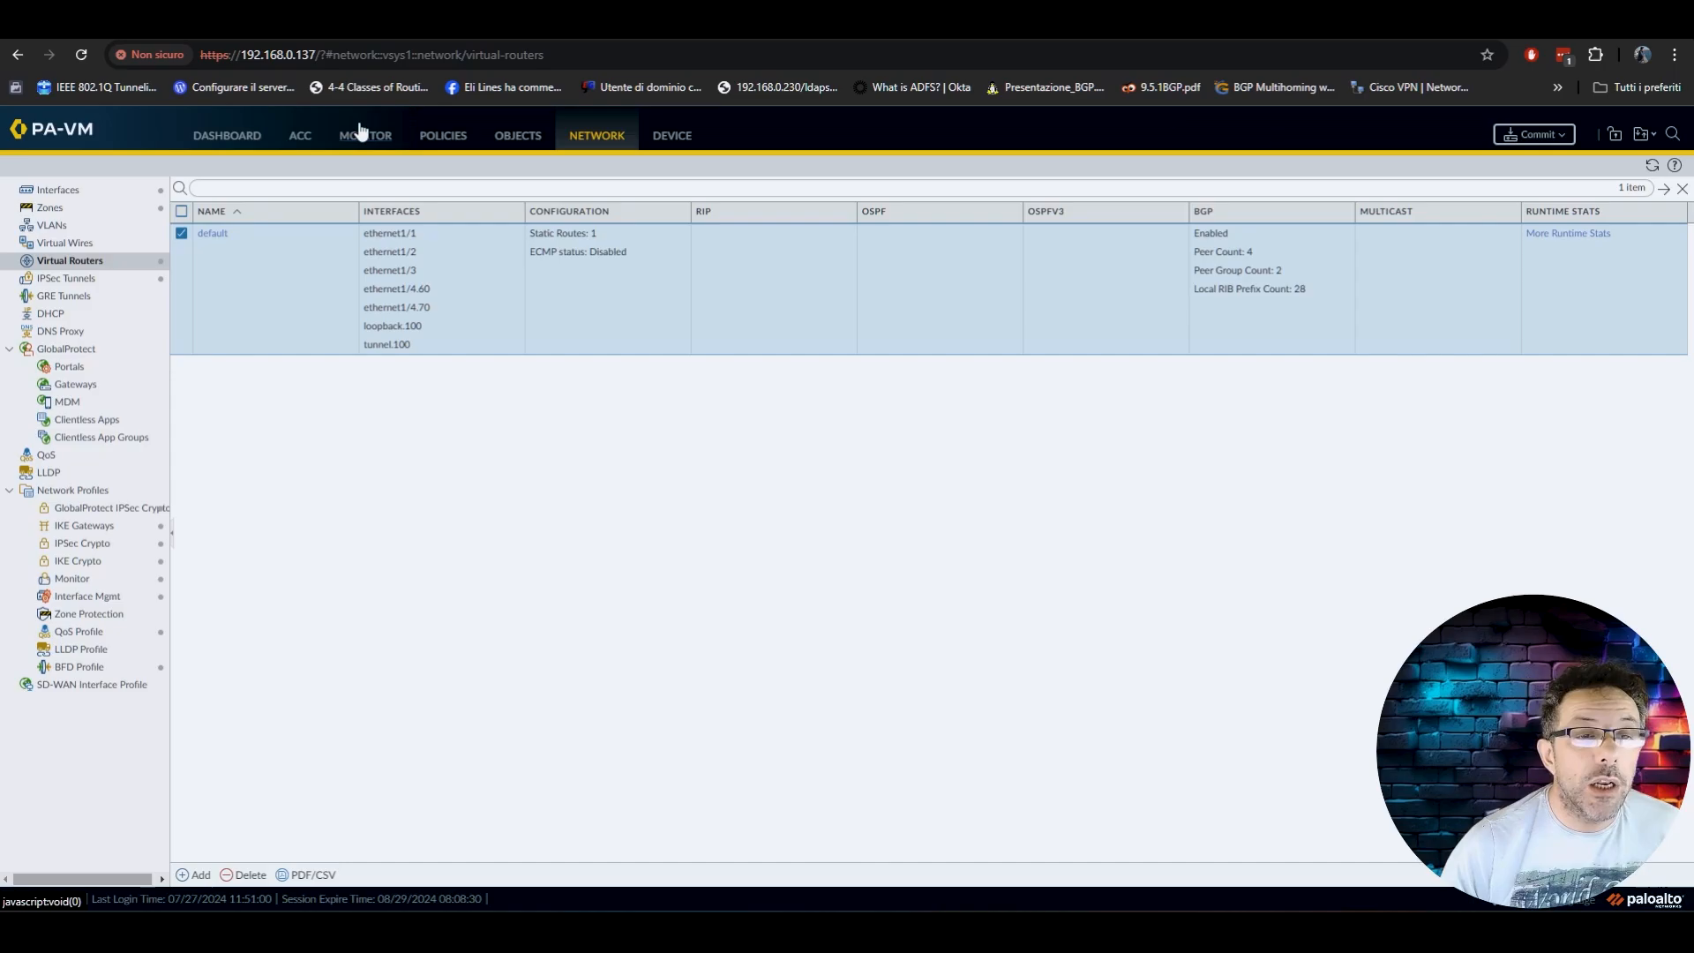
Step: Display the firewall's traffic logs, then switch to the lab topology page and start the VPC node in Office ONE LTD
left_click(361, 132)
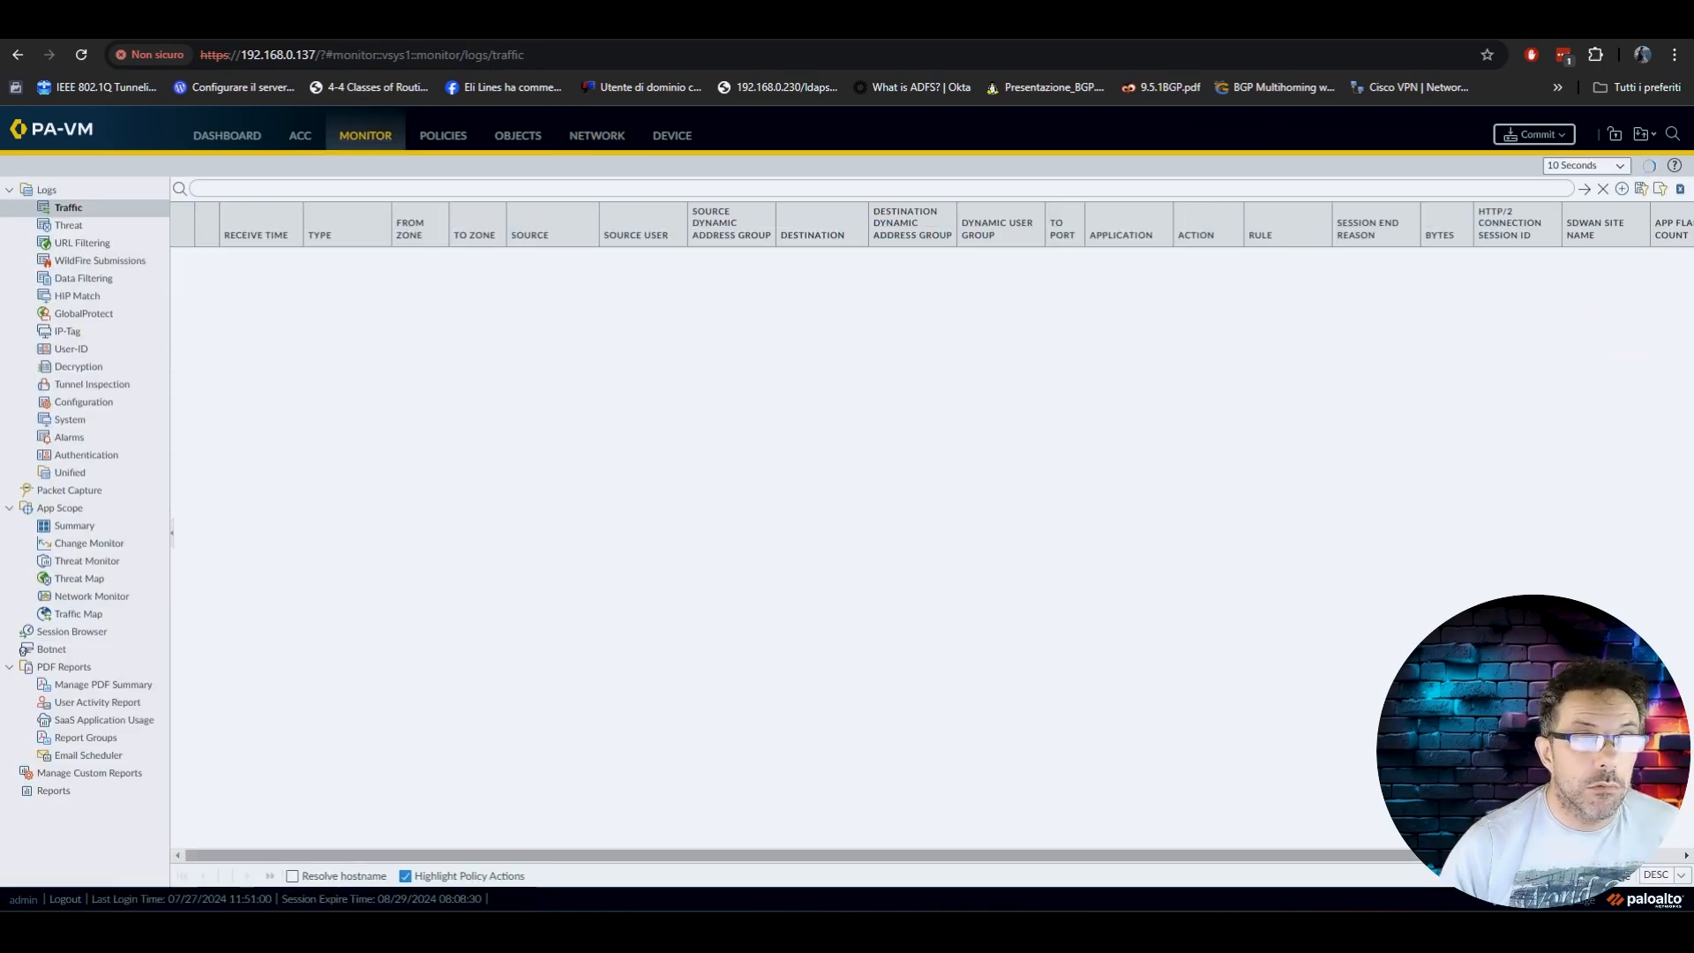
left_click_drag(394, 22, 0, 190)
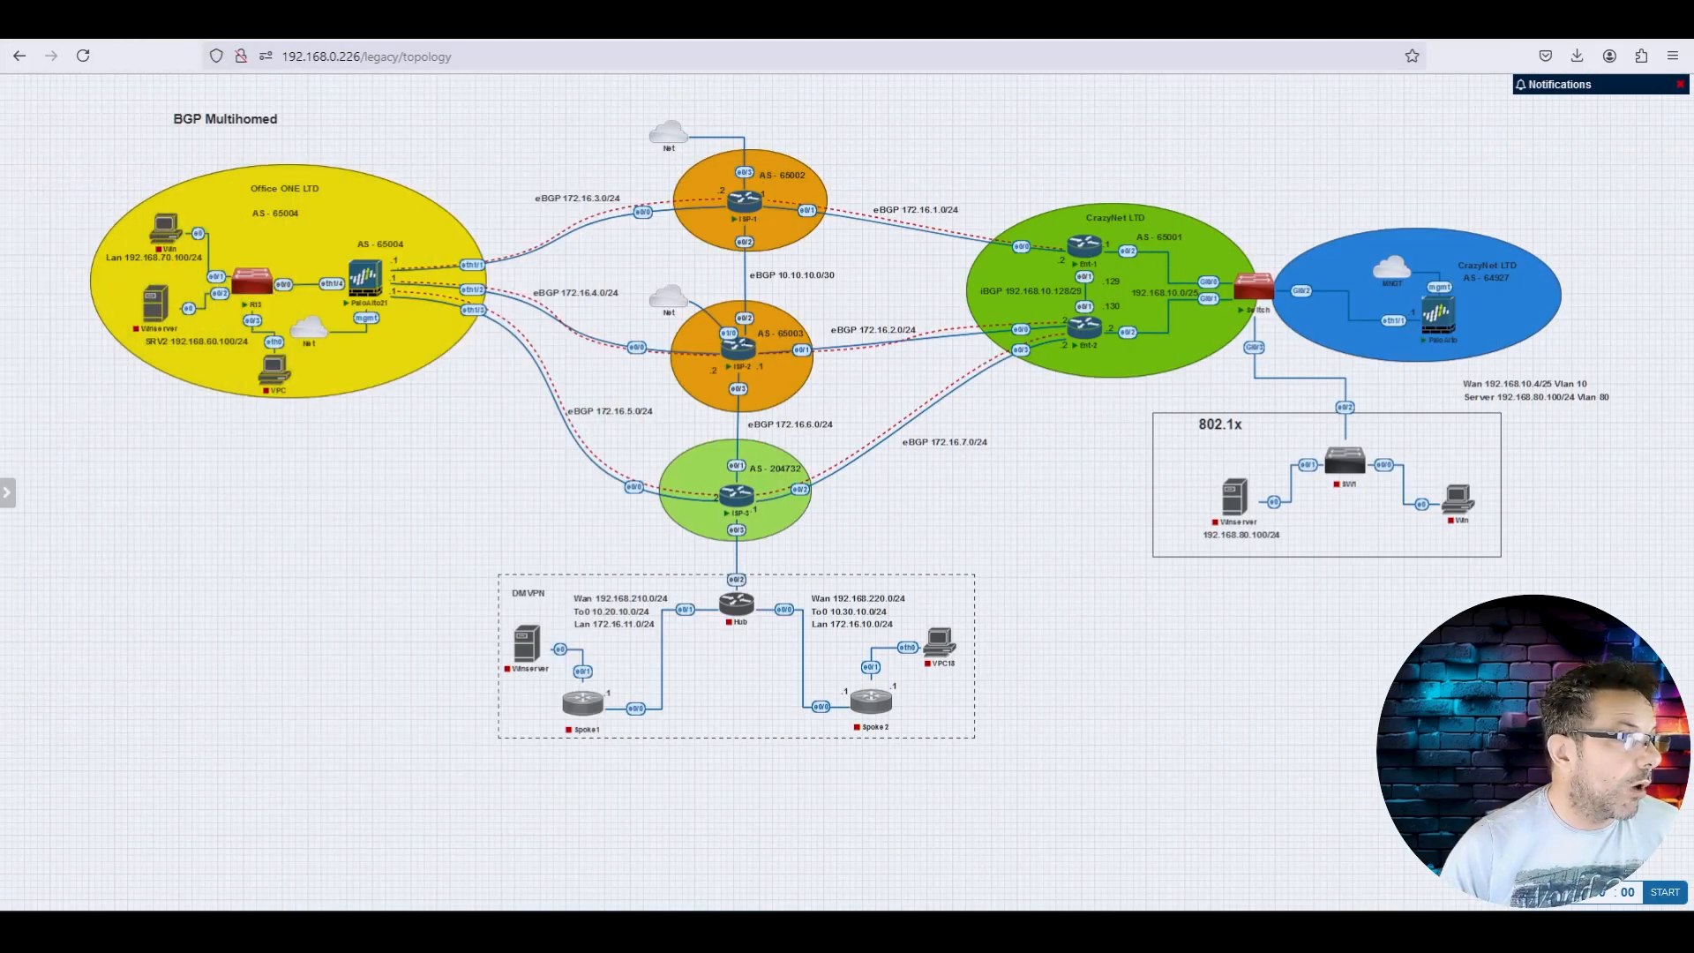
mouse_move(276, 389)
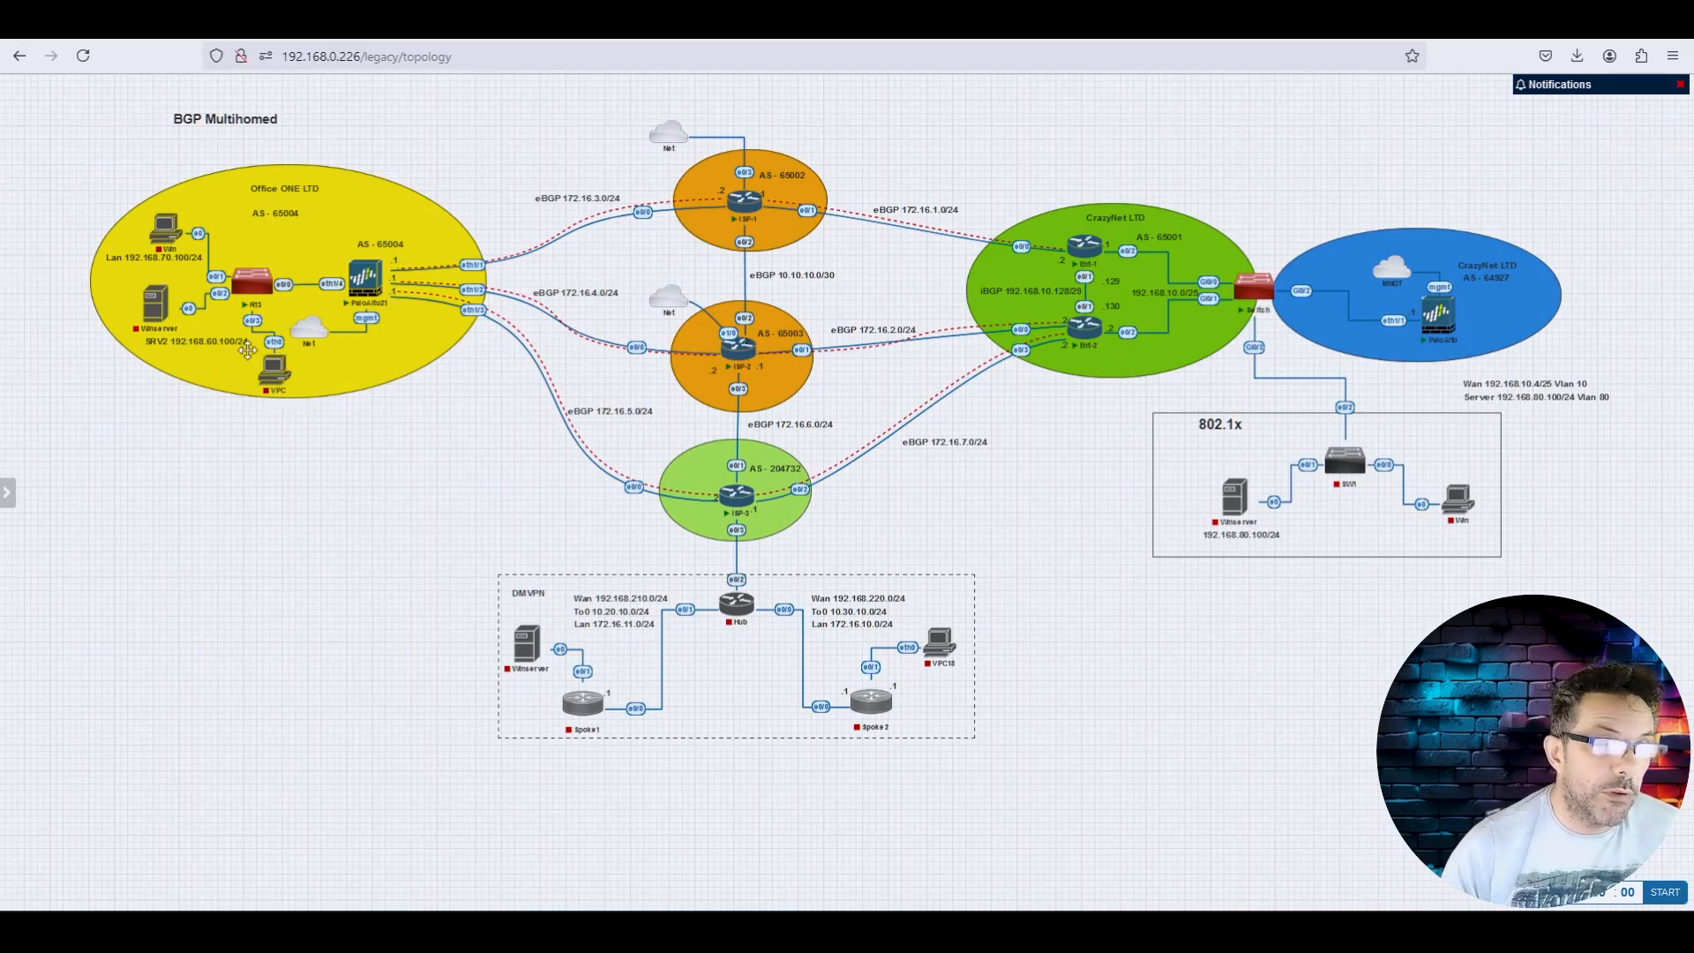
left_click(266, 348)
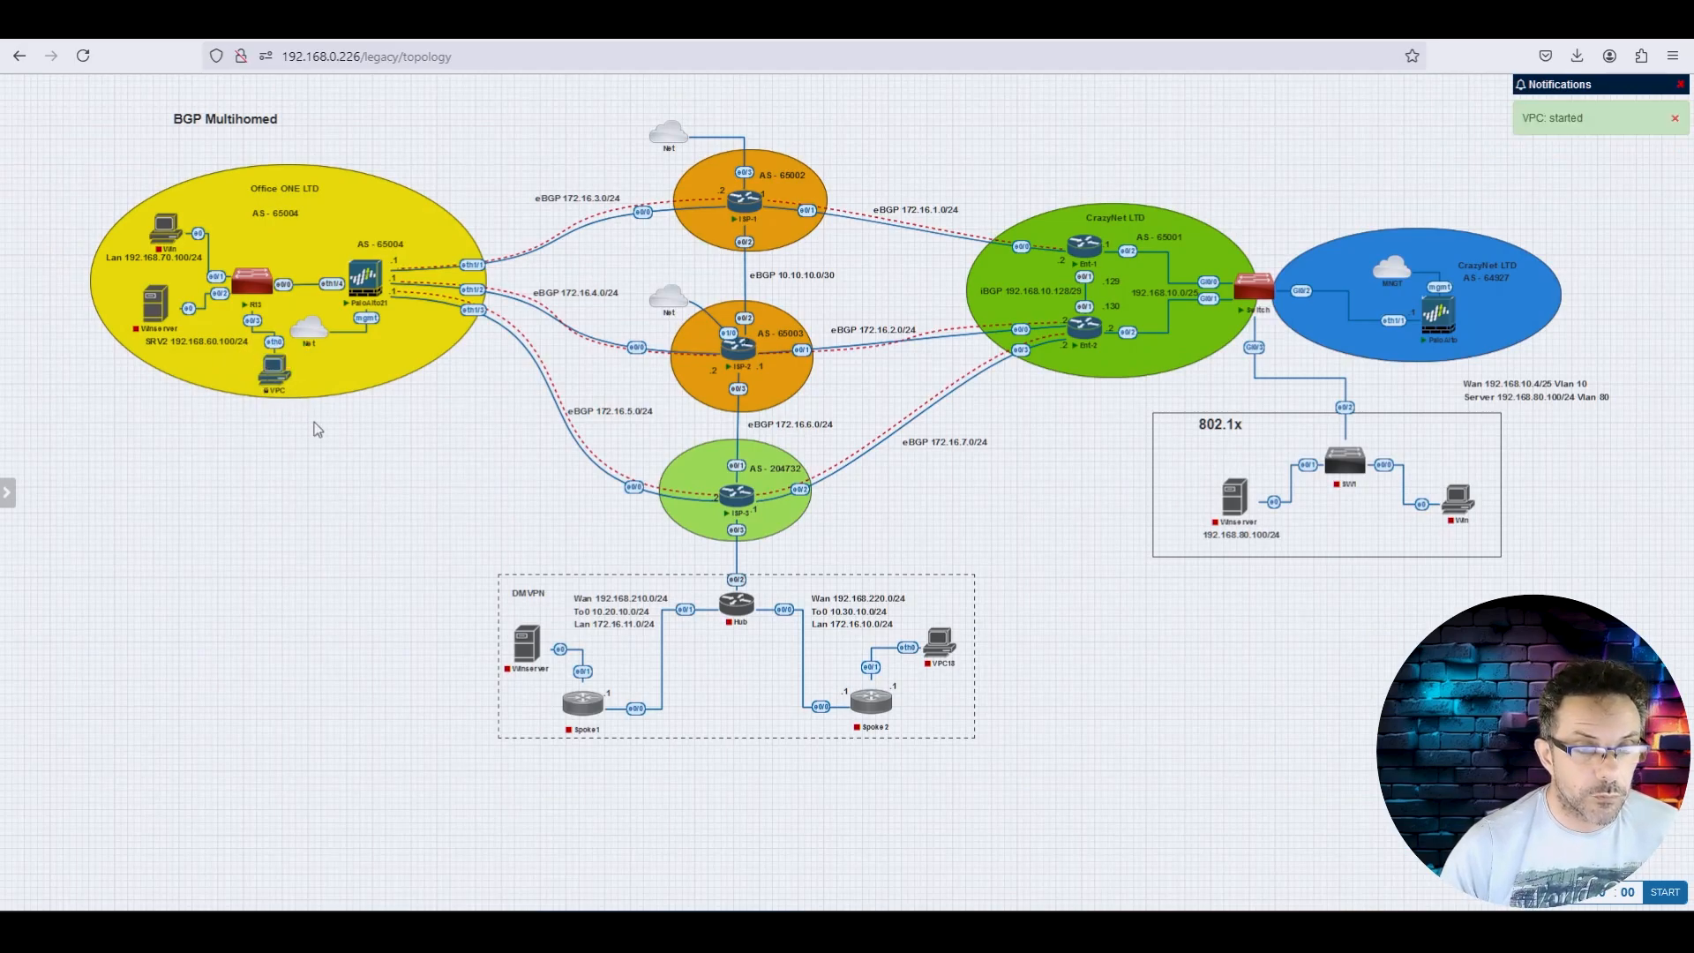
mouse_move(274, 380)
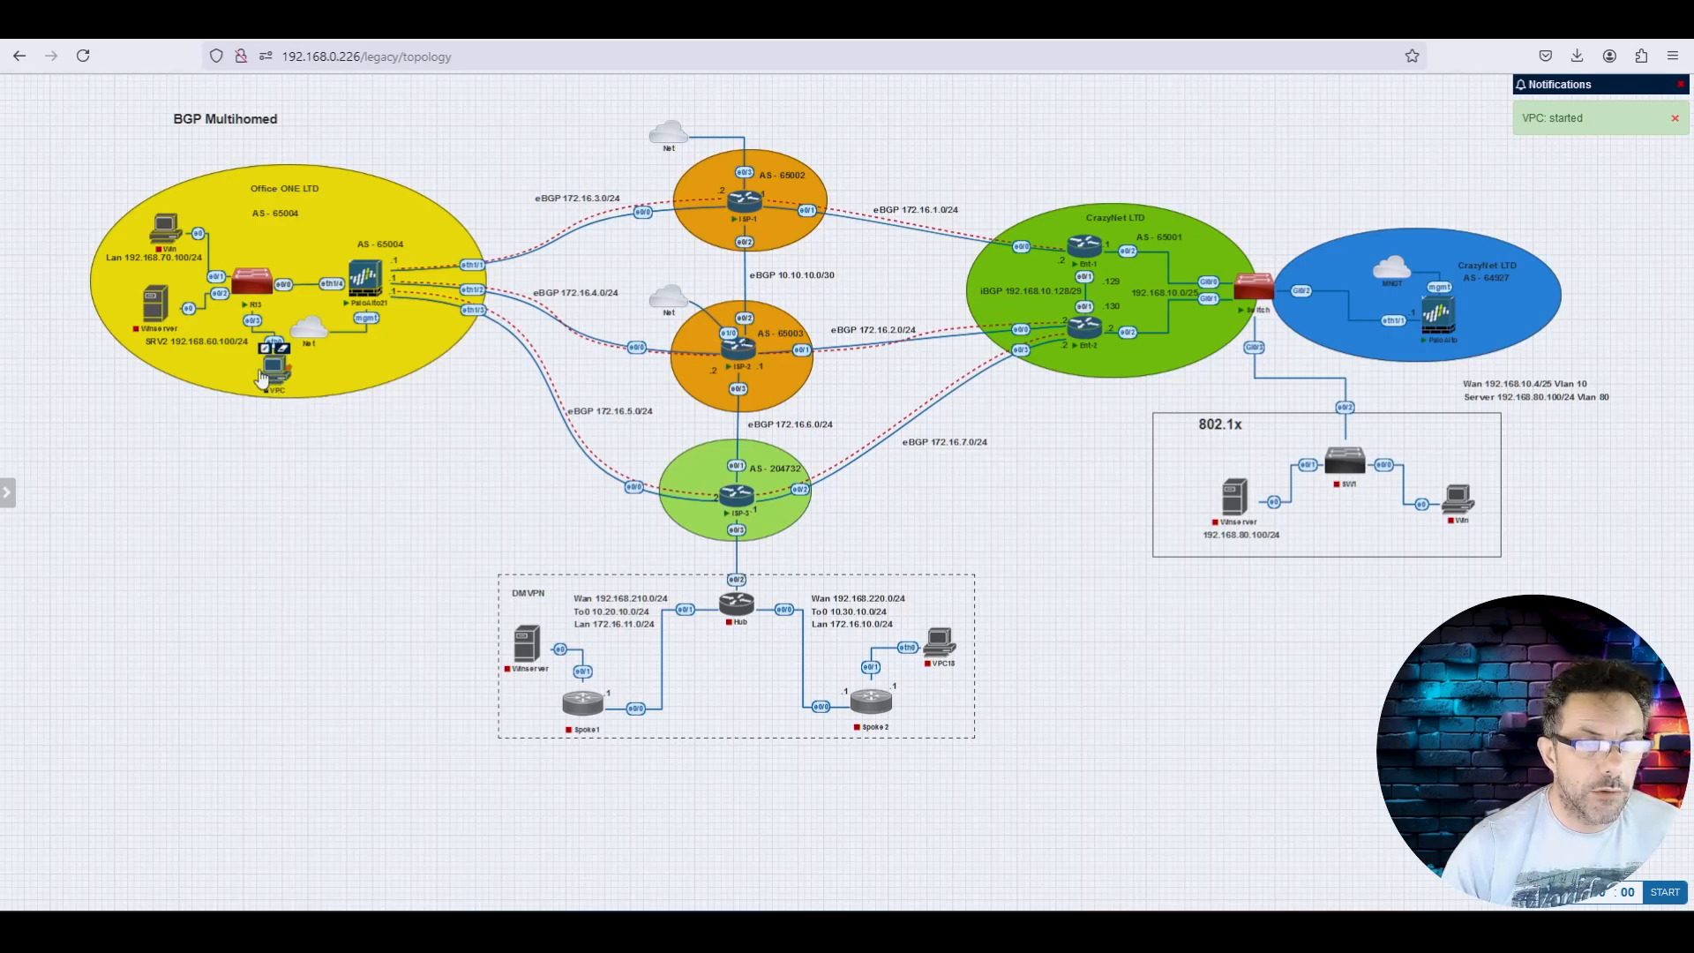
Step: Open the R13 switch console in SuperPuTTY and close the duplicate R13 sessions
mouse_move(243, 288)
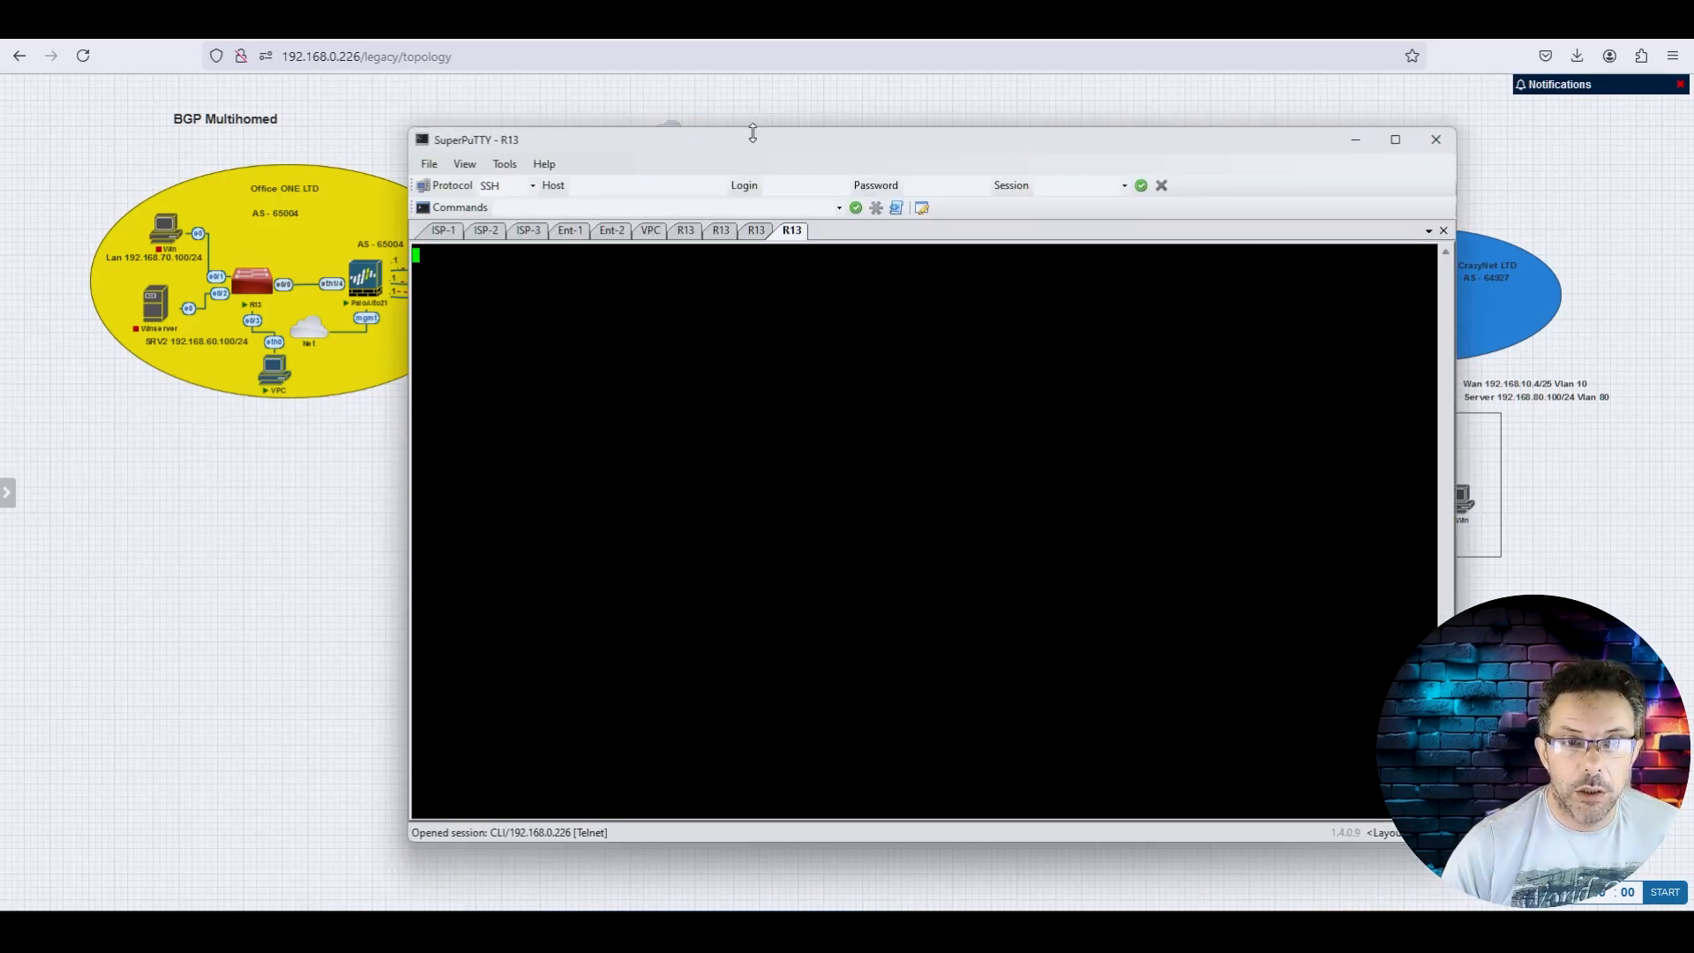
right_click(788, 230)
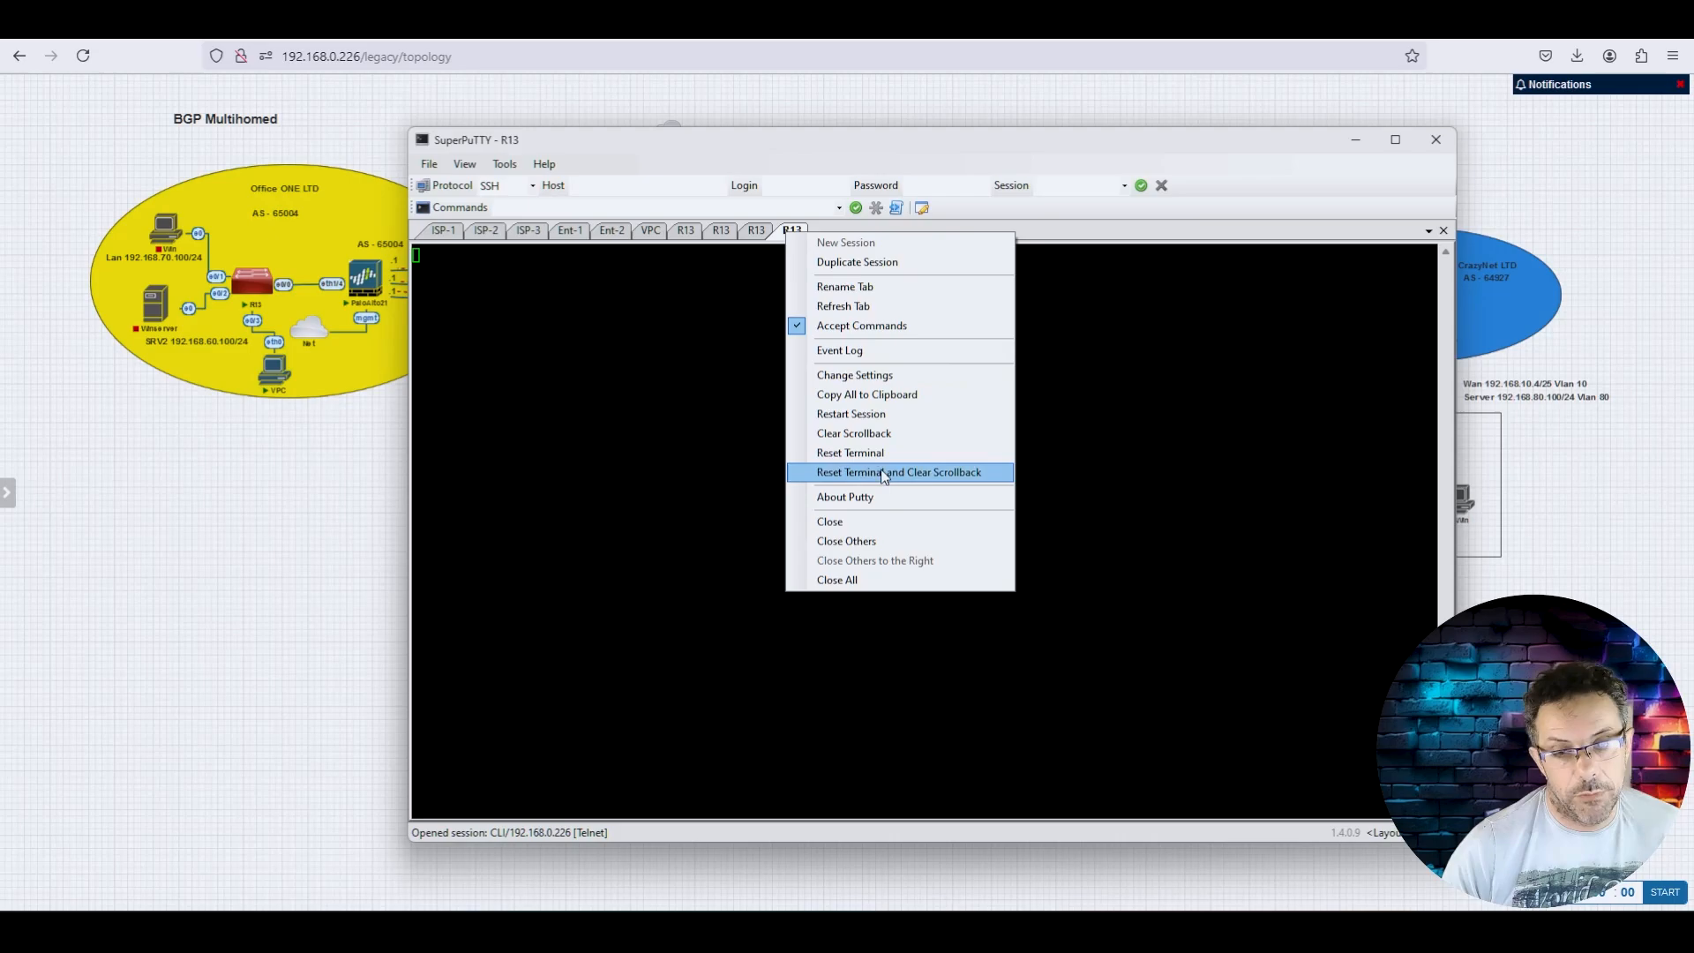
left_click(847, 522)
right_click(756, 231)
left_click(845, 527)
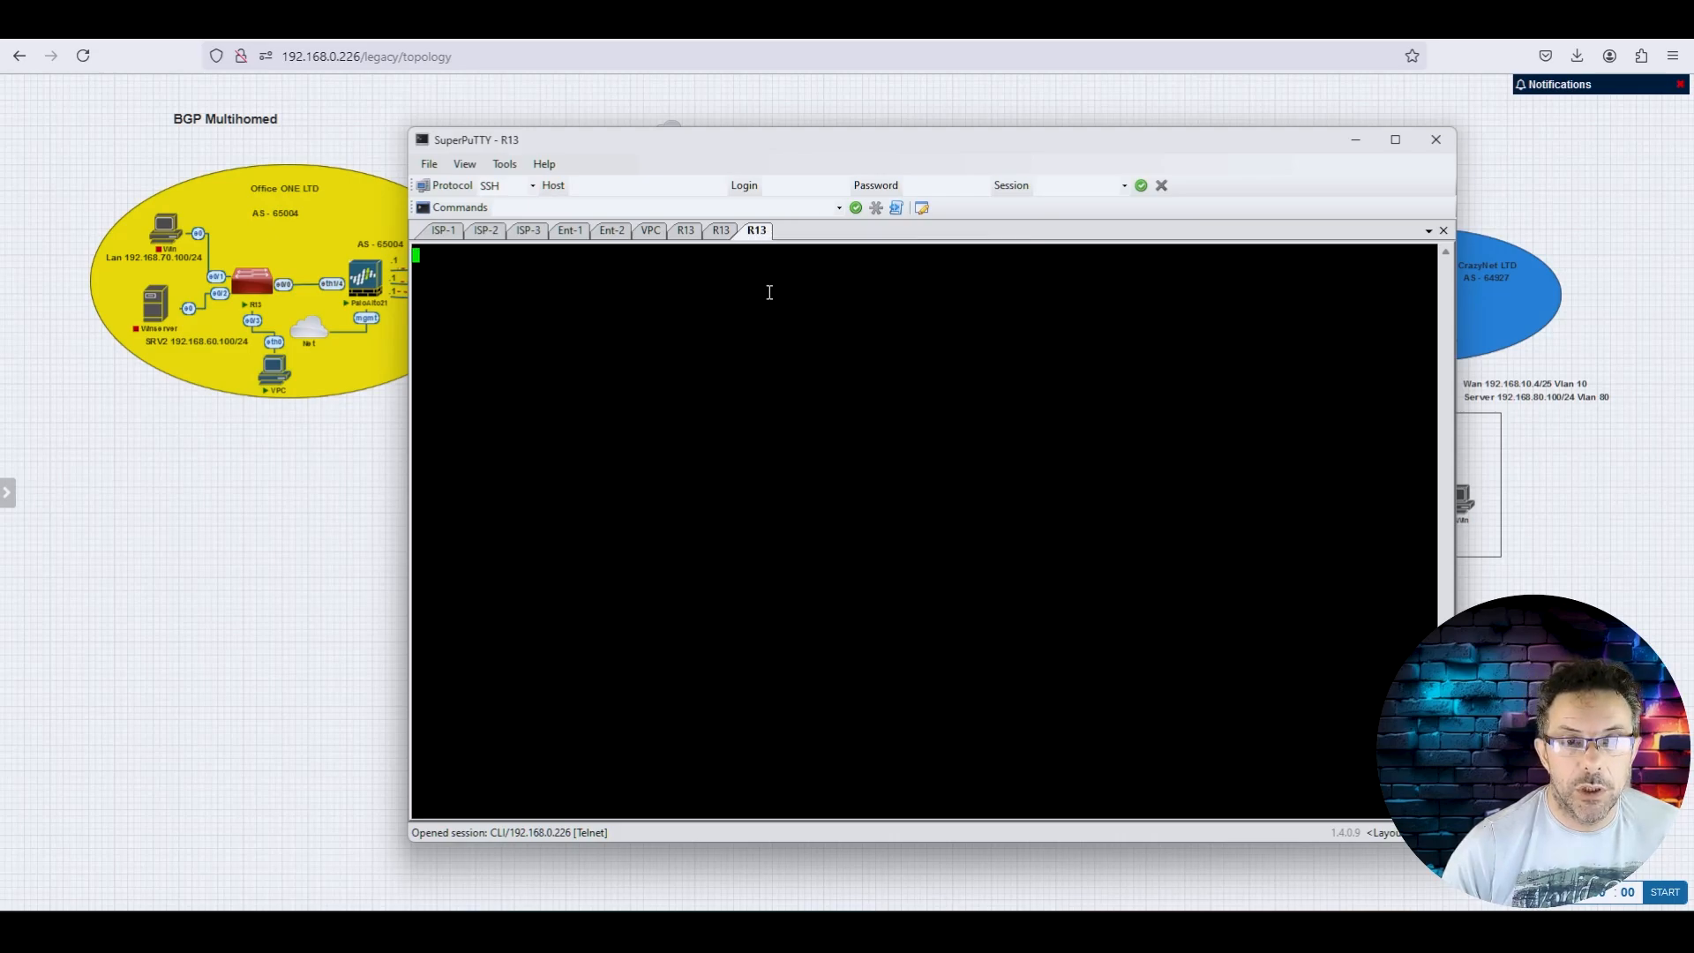
Step: Enter privileged mode on the R13 switch and display its VLANs and port assignments with sho vlan
key("Return")
type("en")
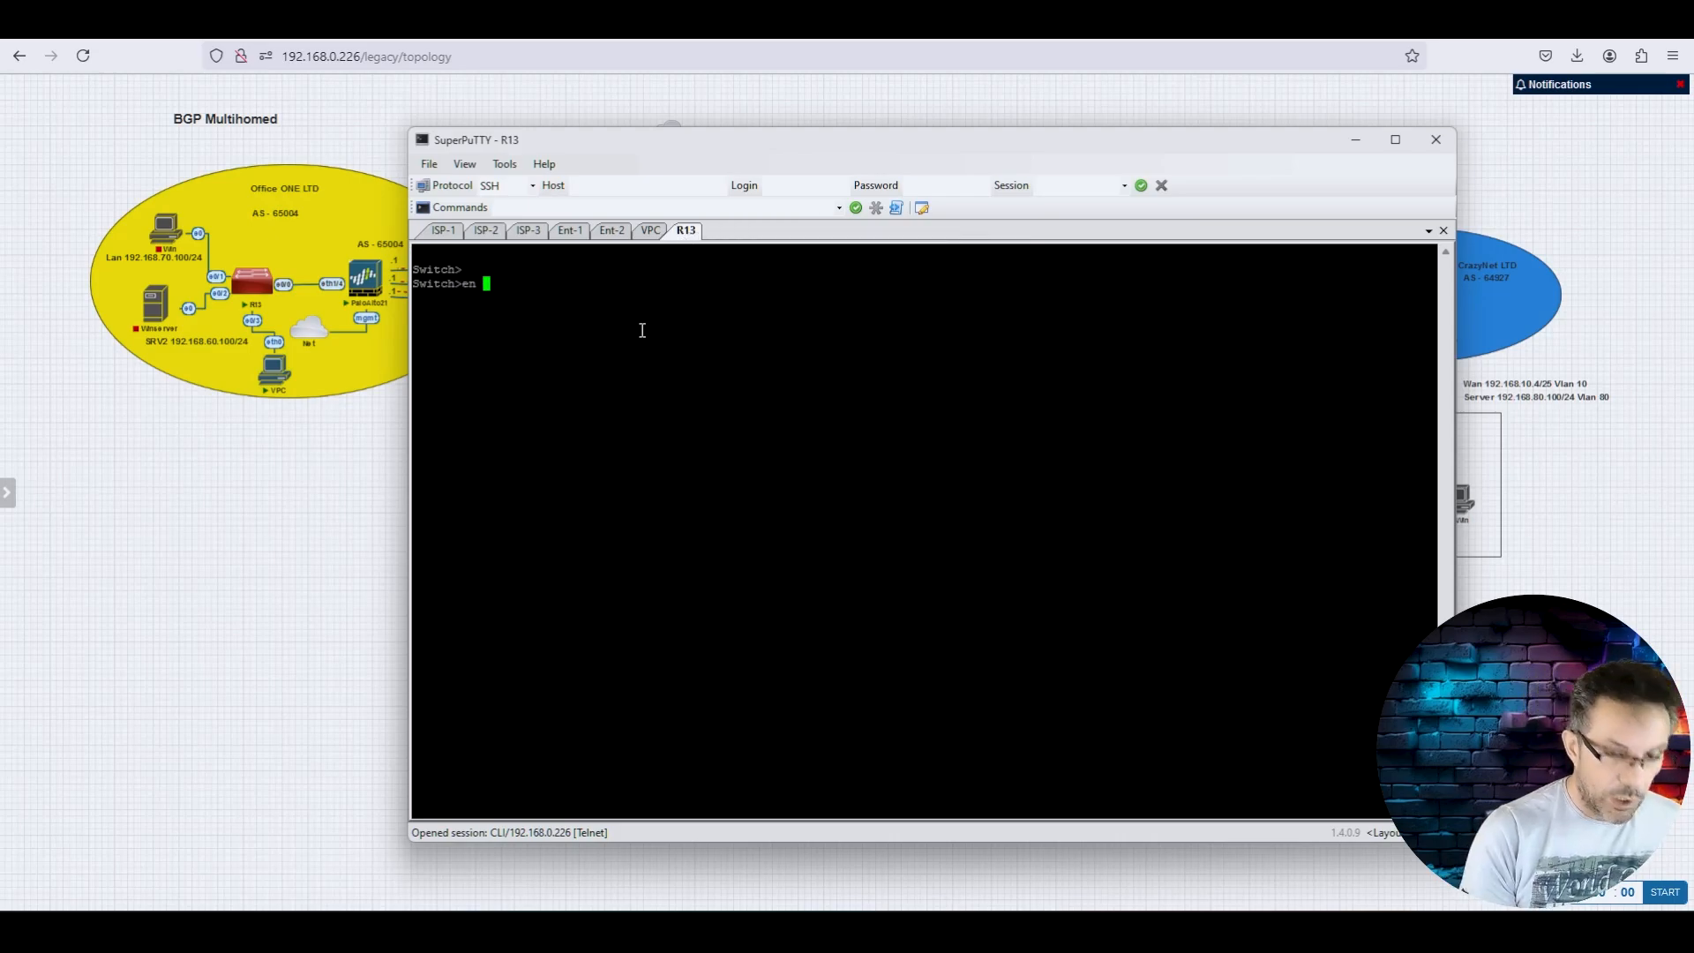
key("Return")
type("sho ")
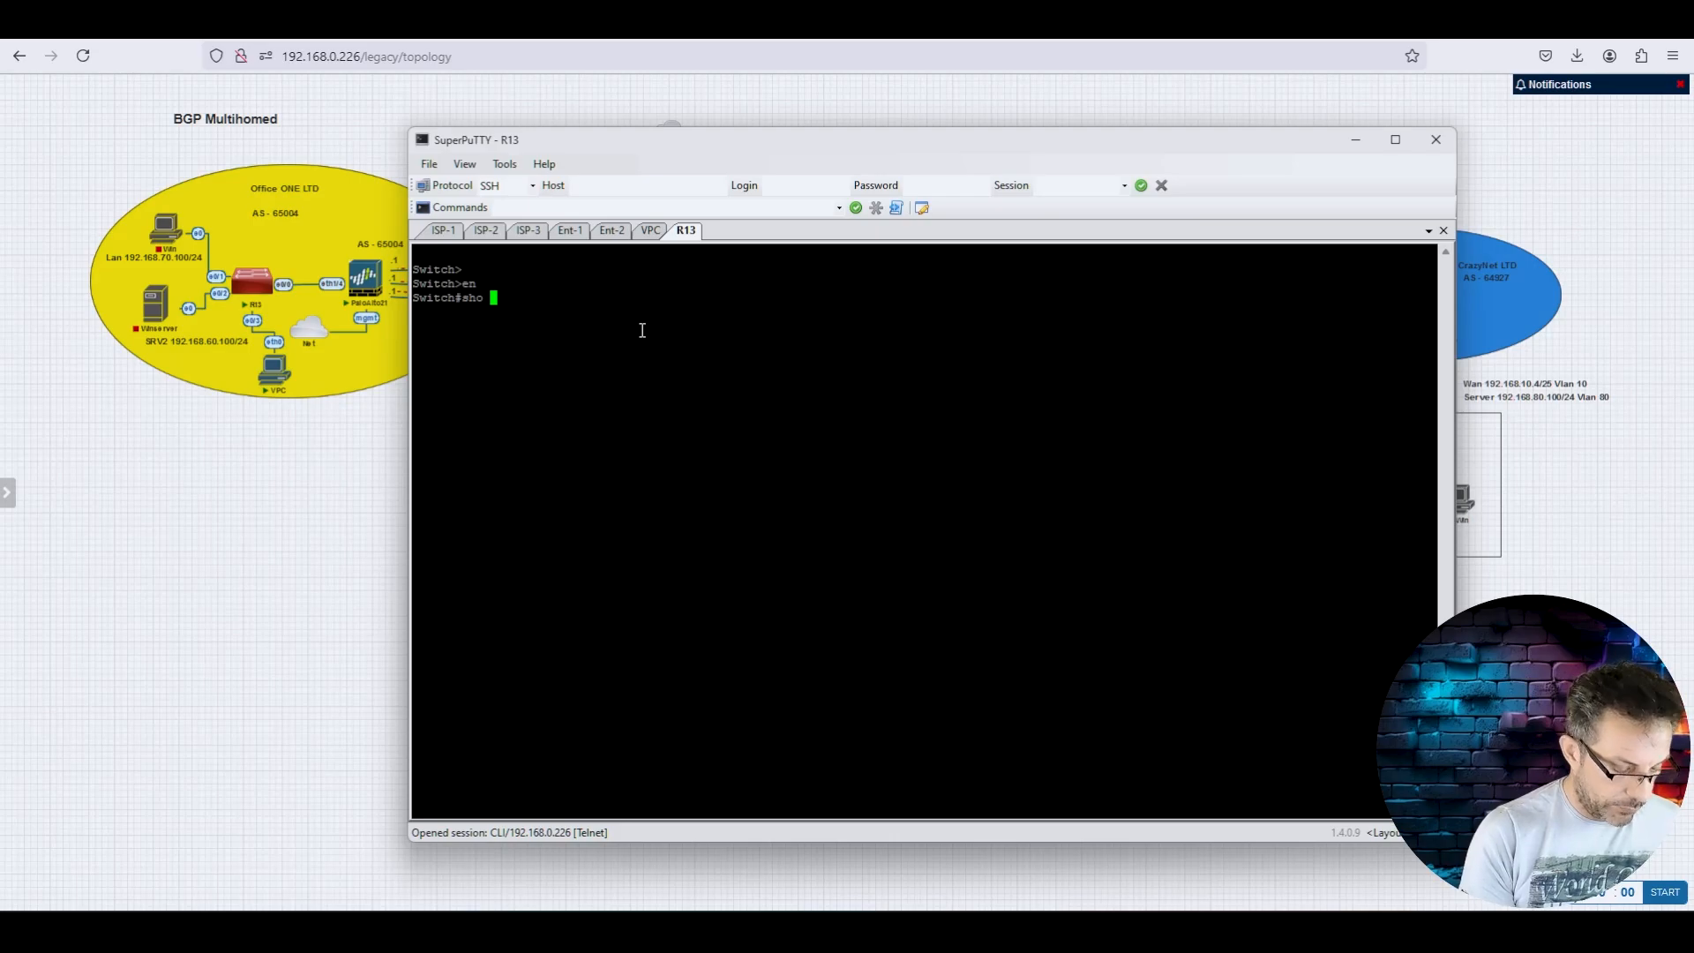
type("vlan")
key("Return")
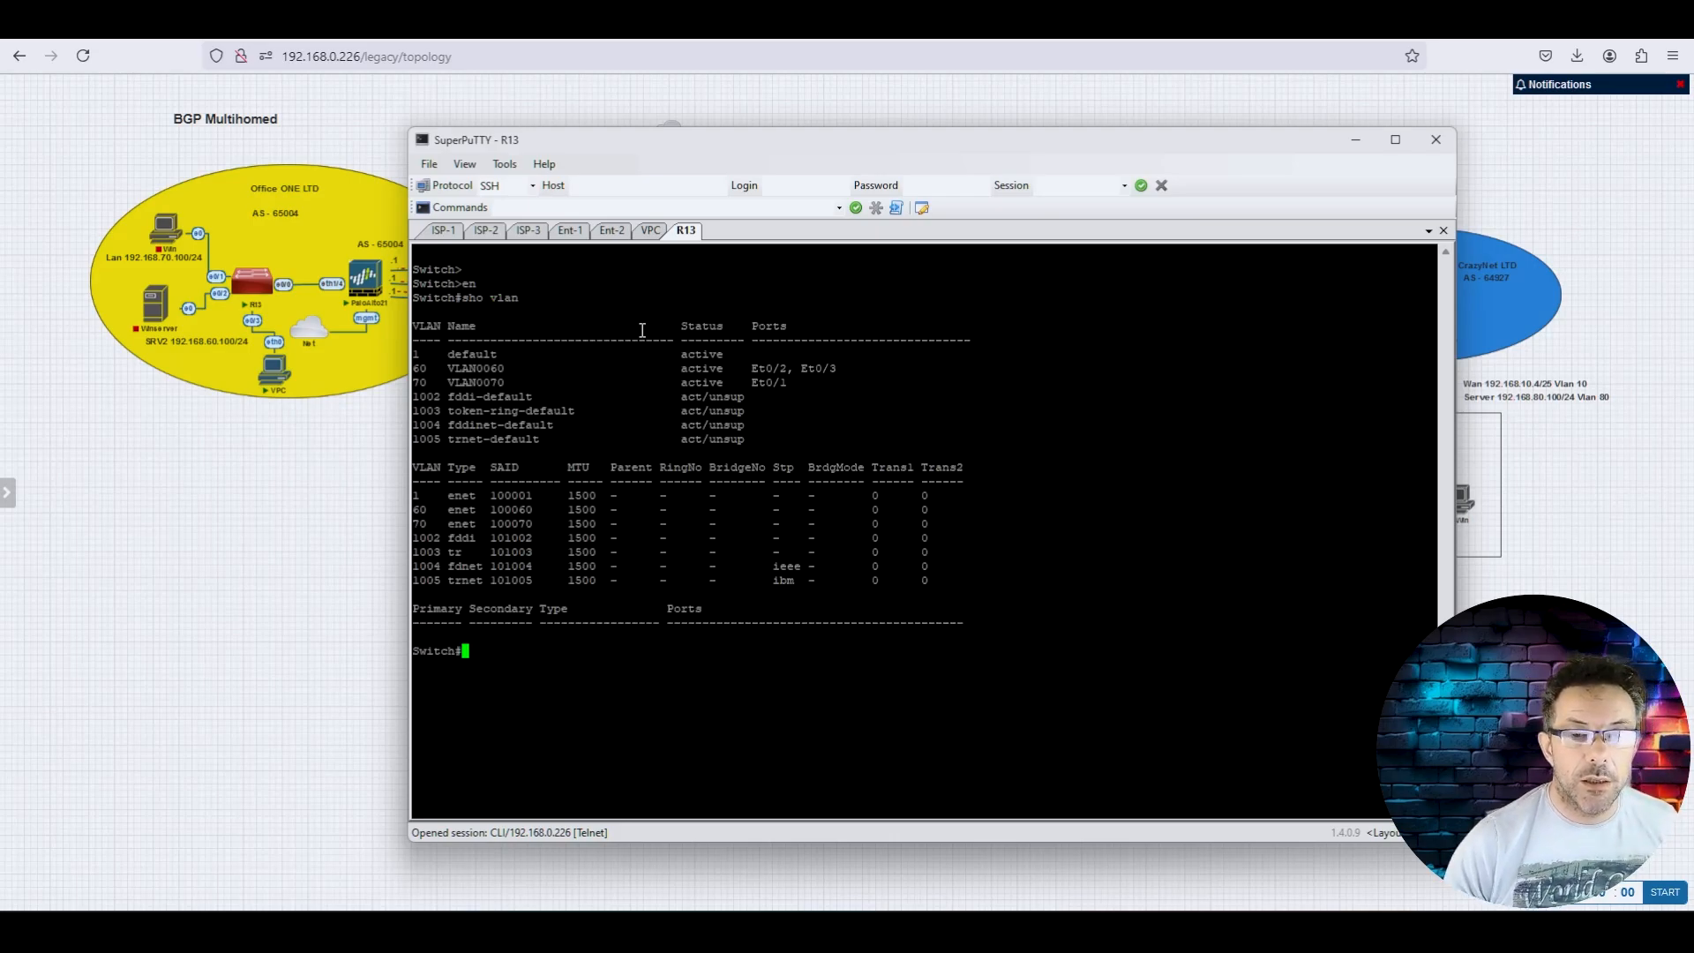
Step: In the VPC console, assign the IP address 192.168.60.10/24 with gateway 192.168.60.1
left_click(652, 232)
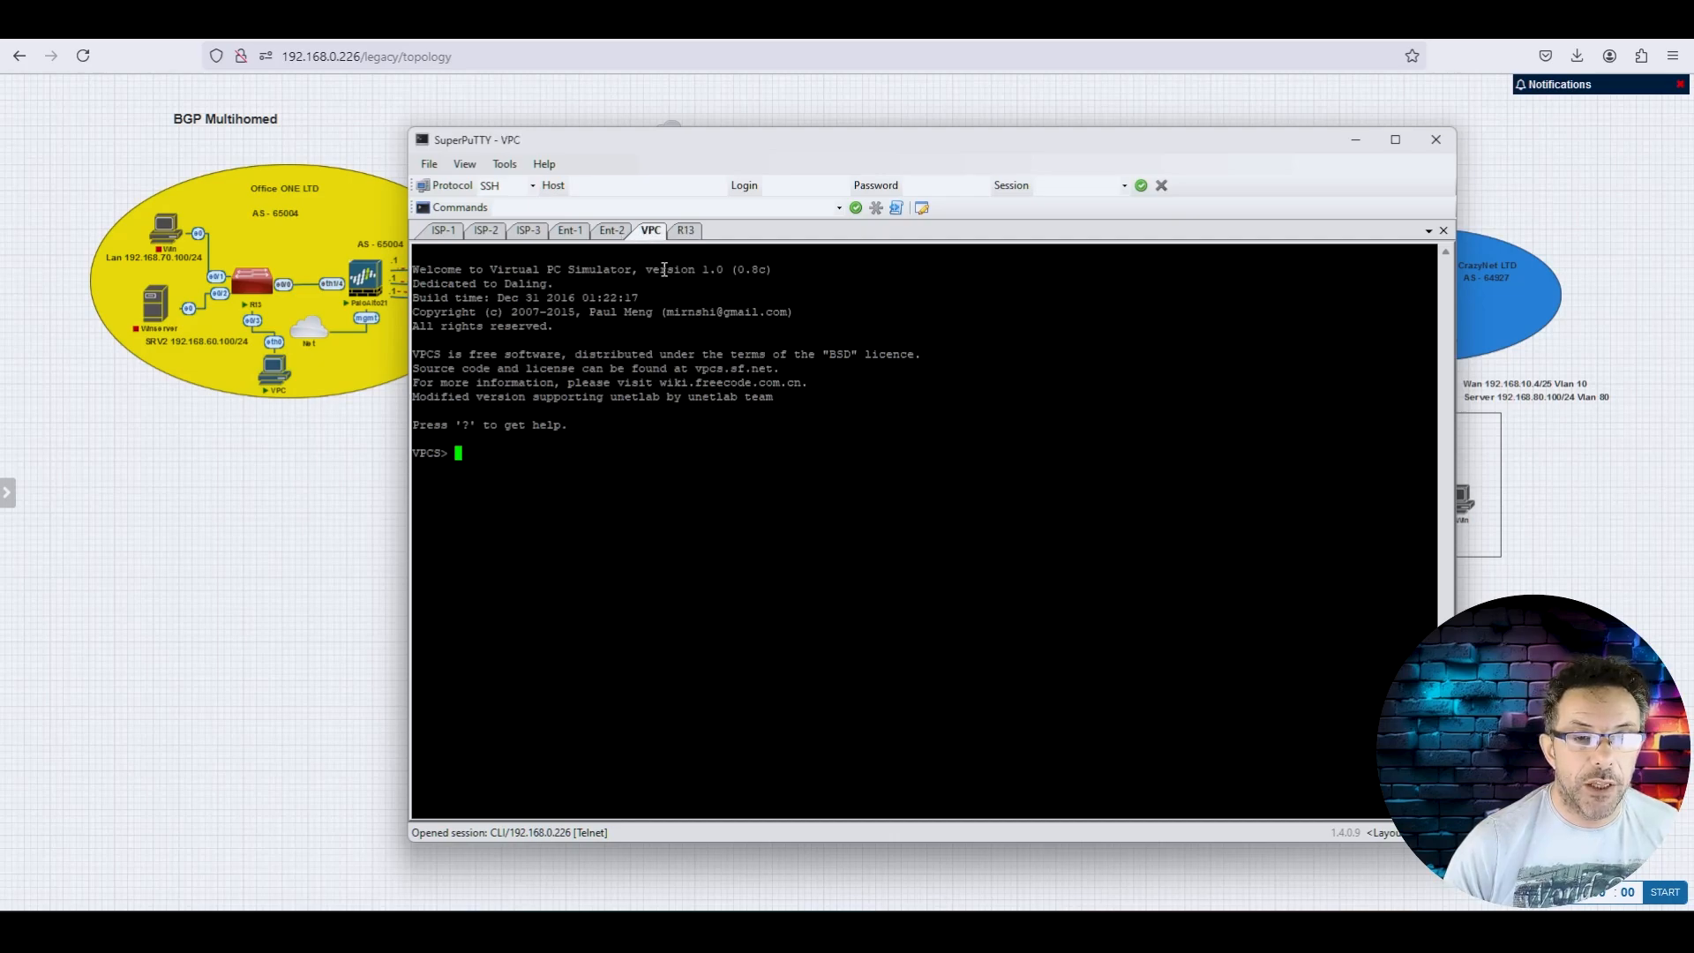
type("ip 19")
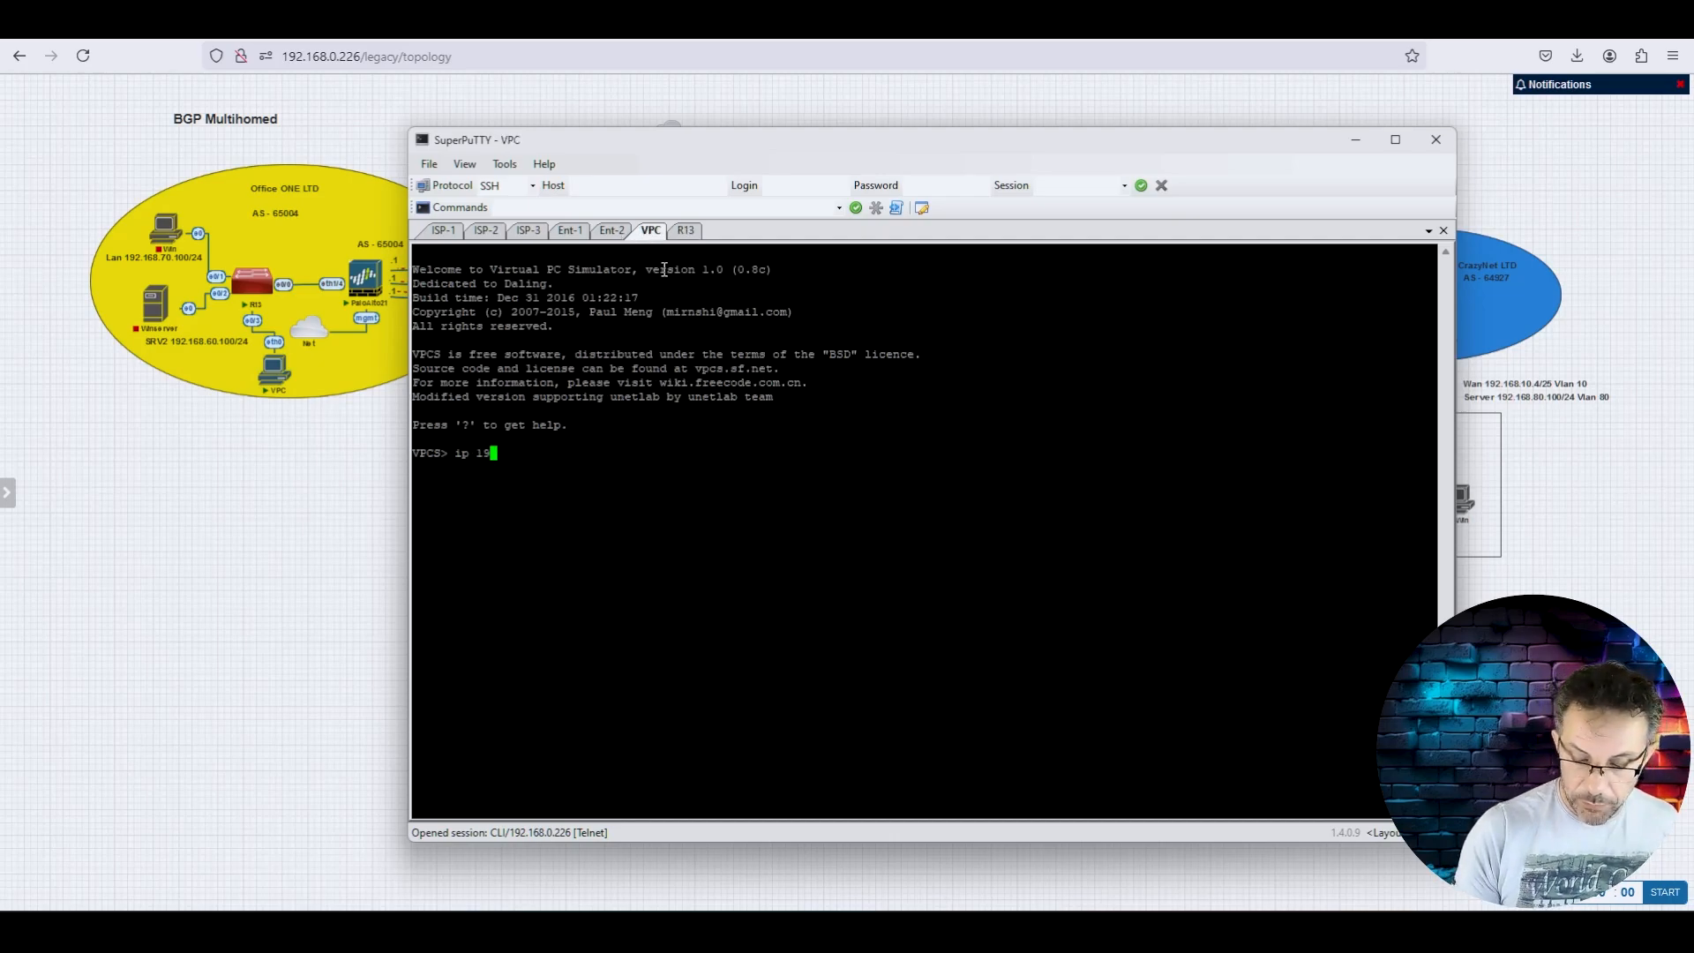
type("2.168.60.1")
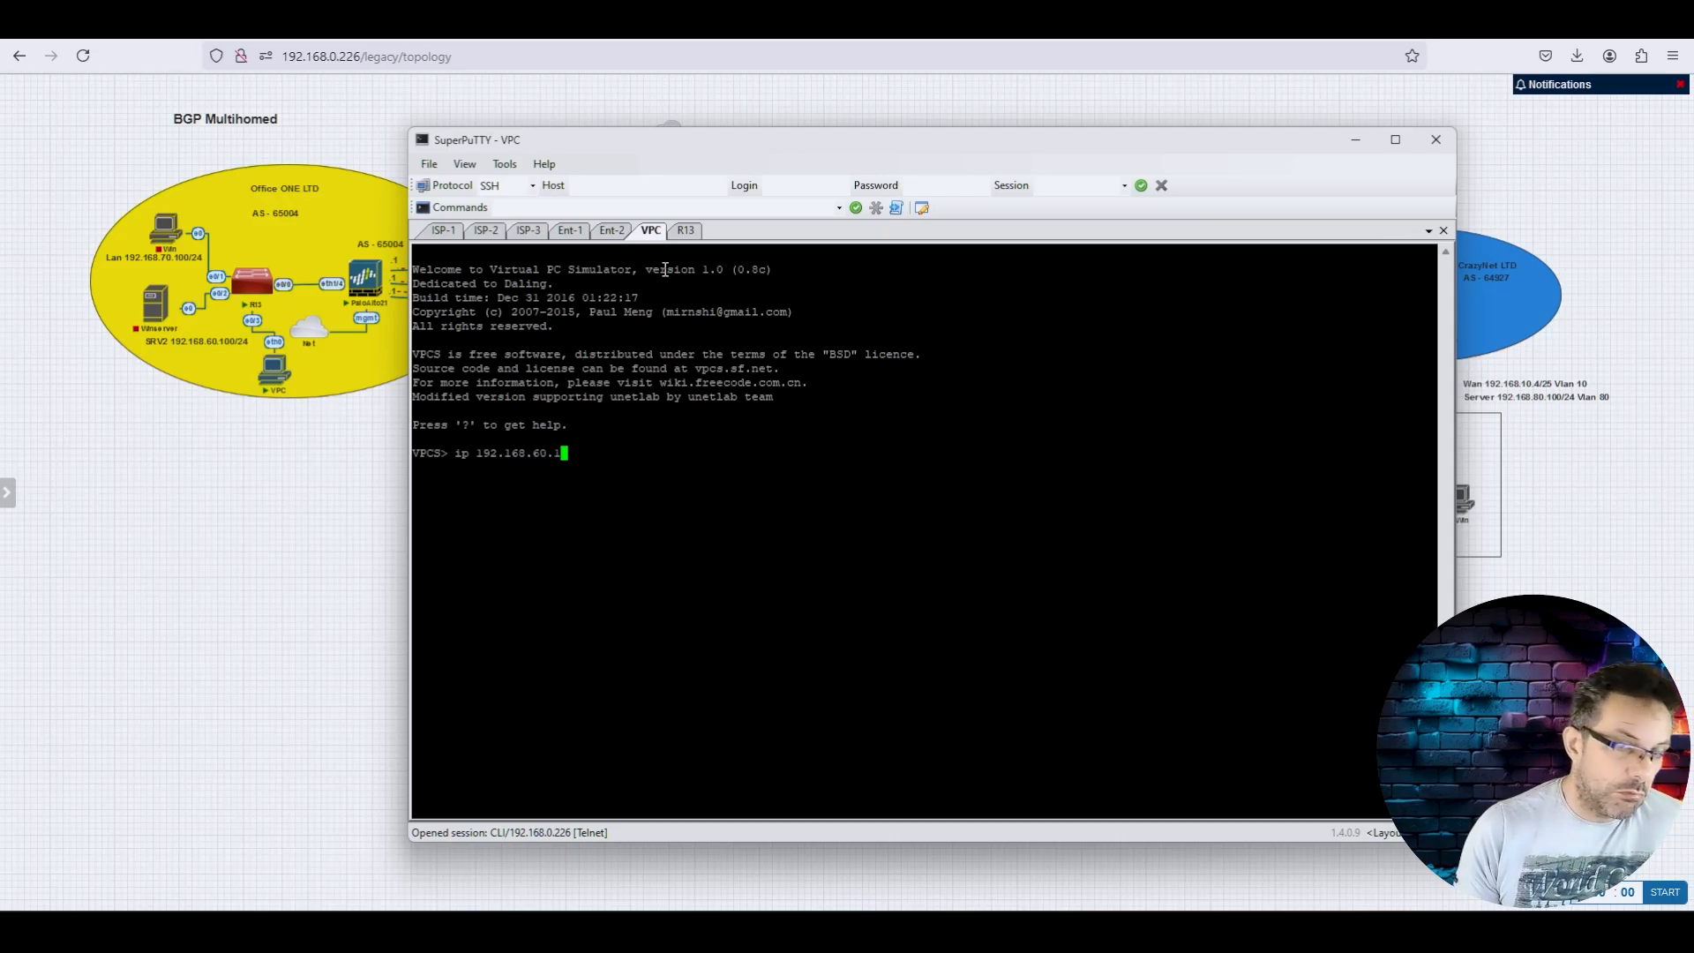
type("0/24 ")
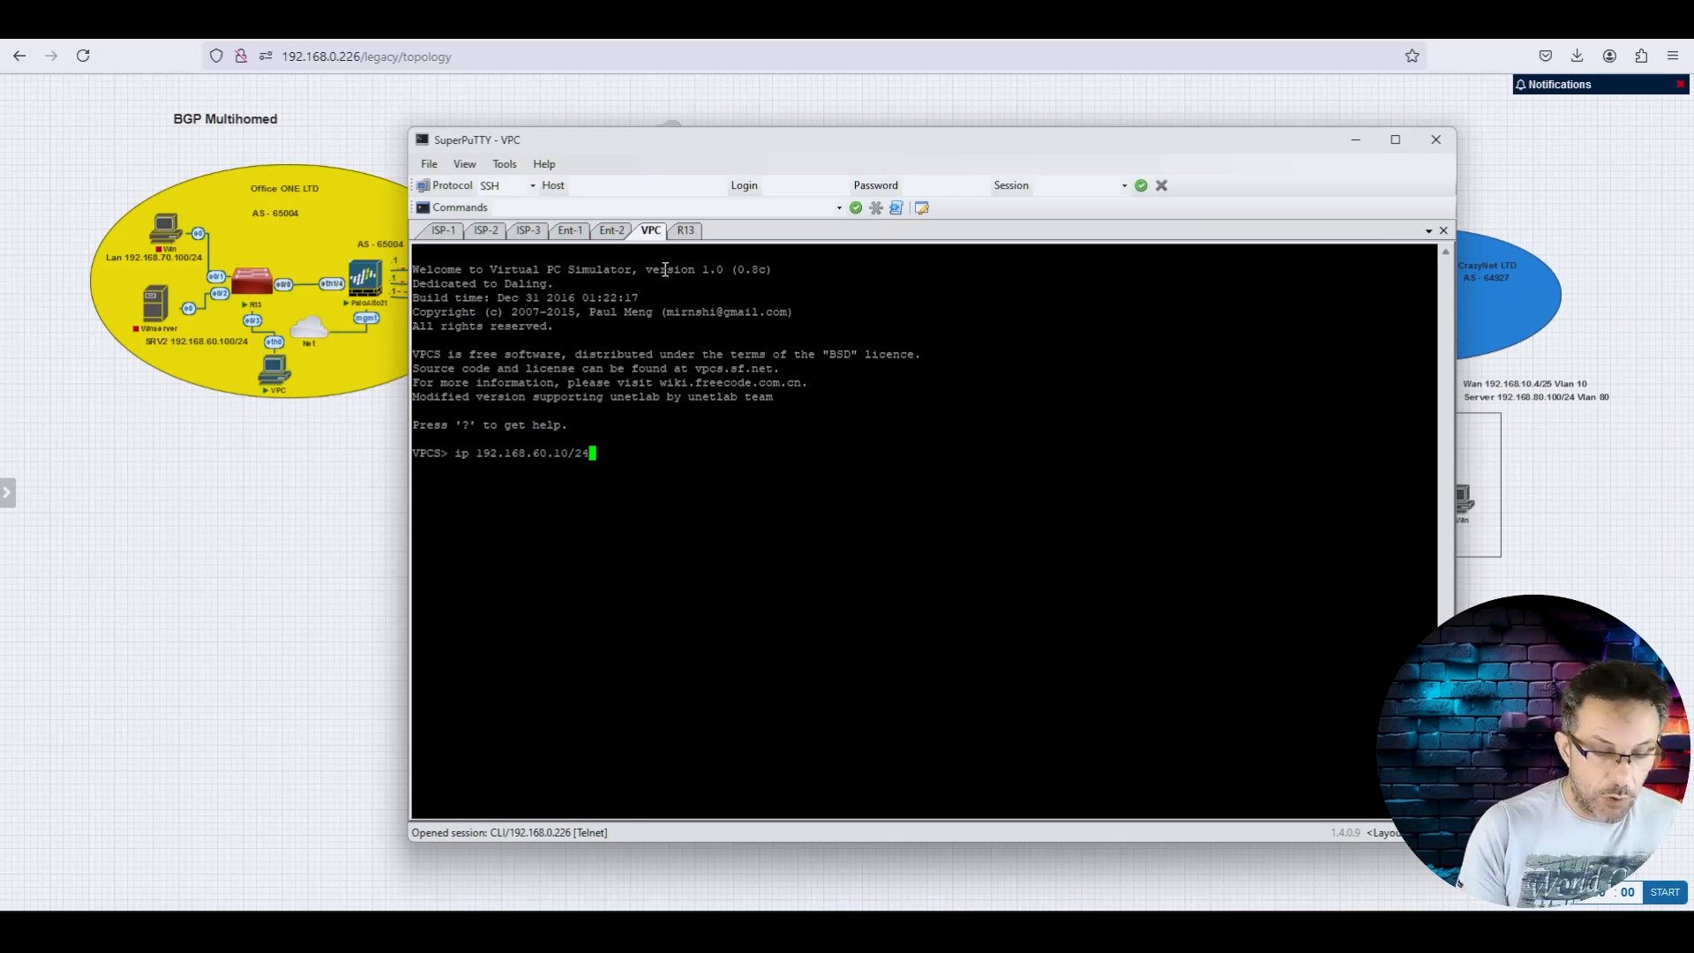
type("192.168.60.")
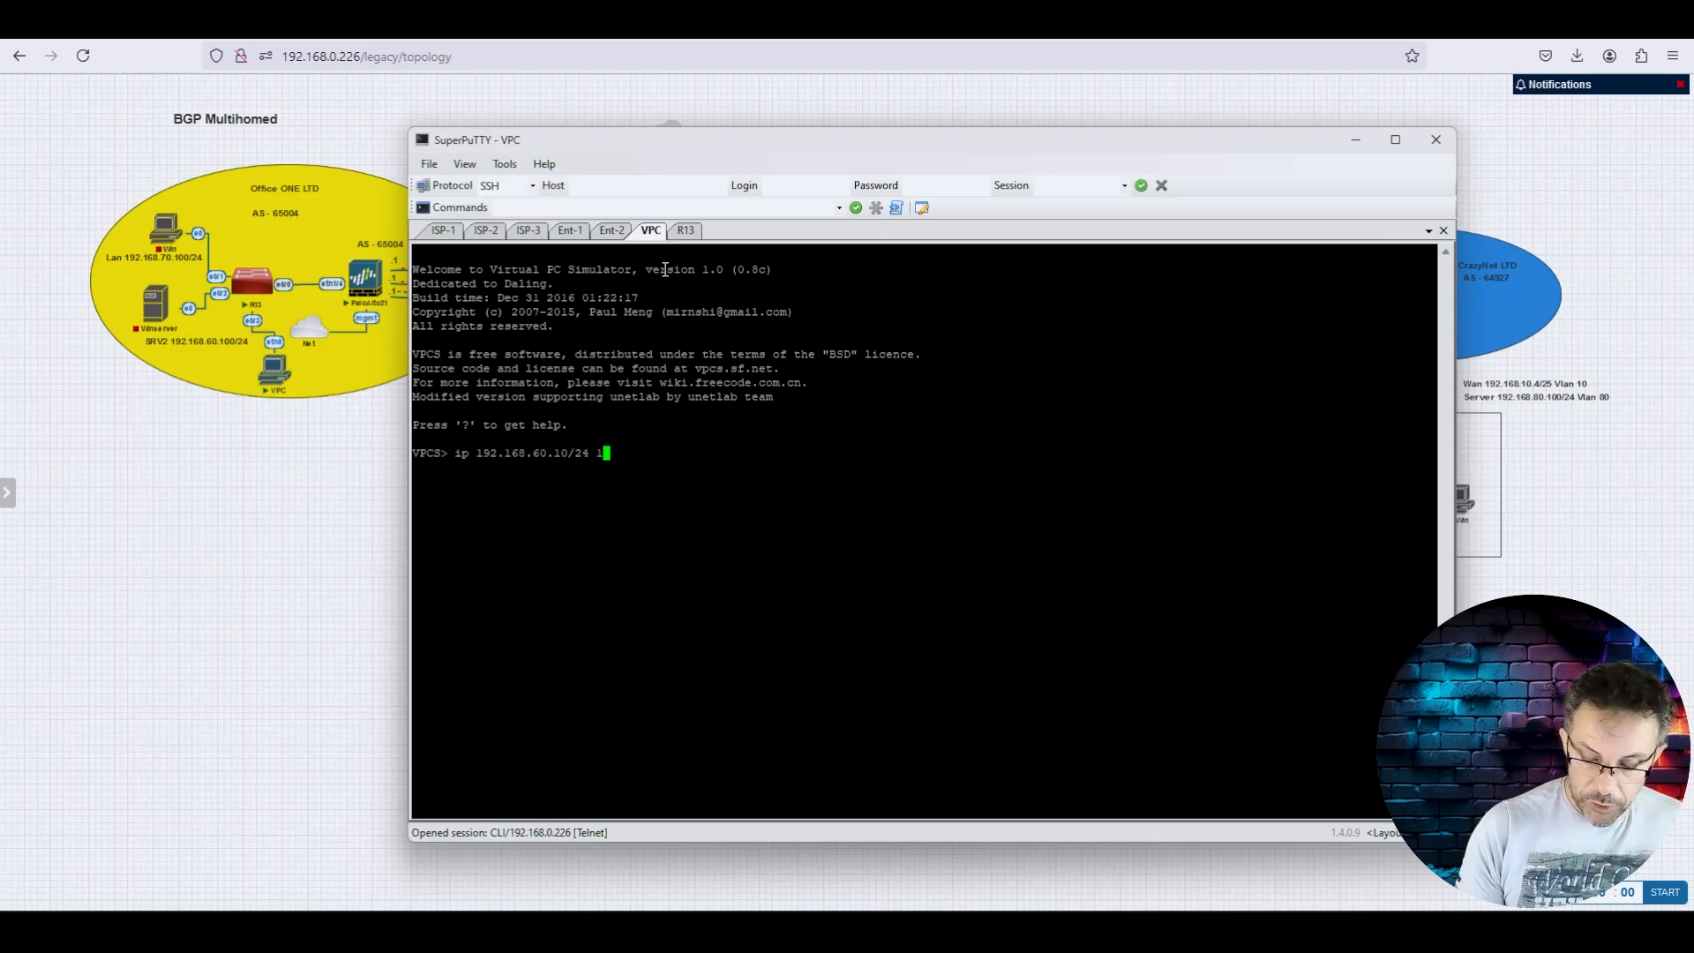
type("168.60.")
key("Return")
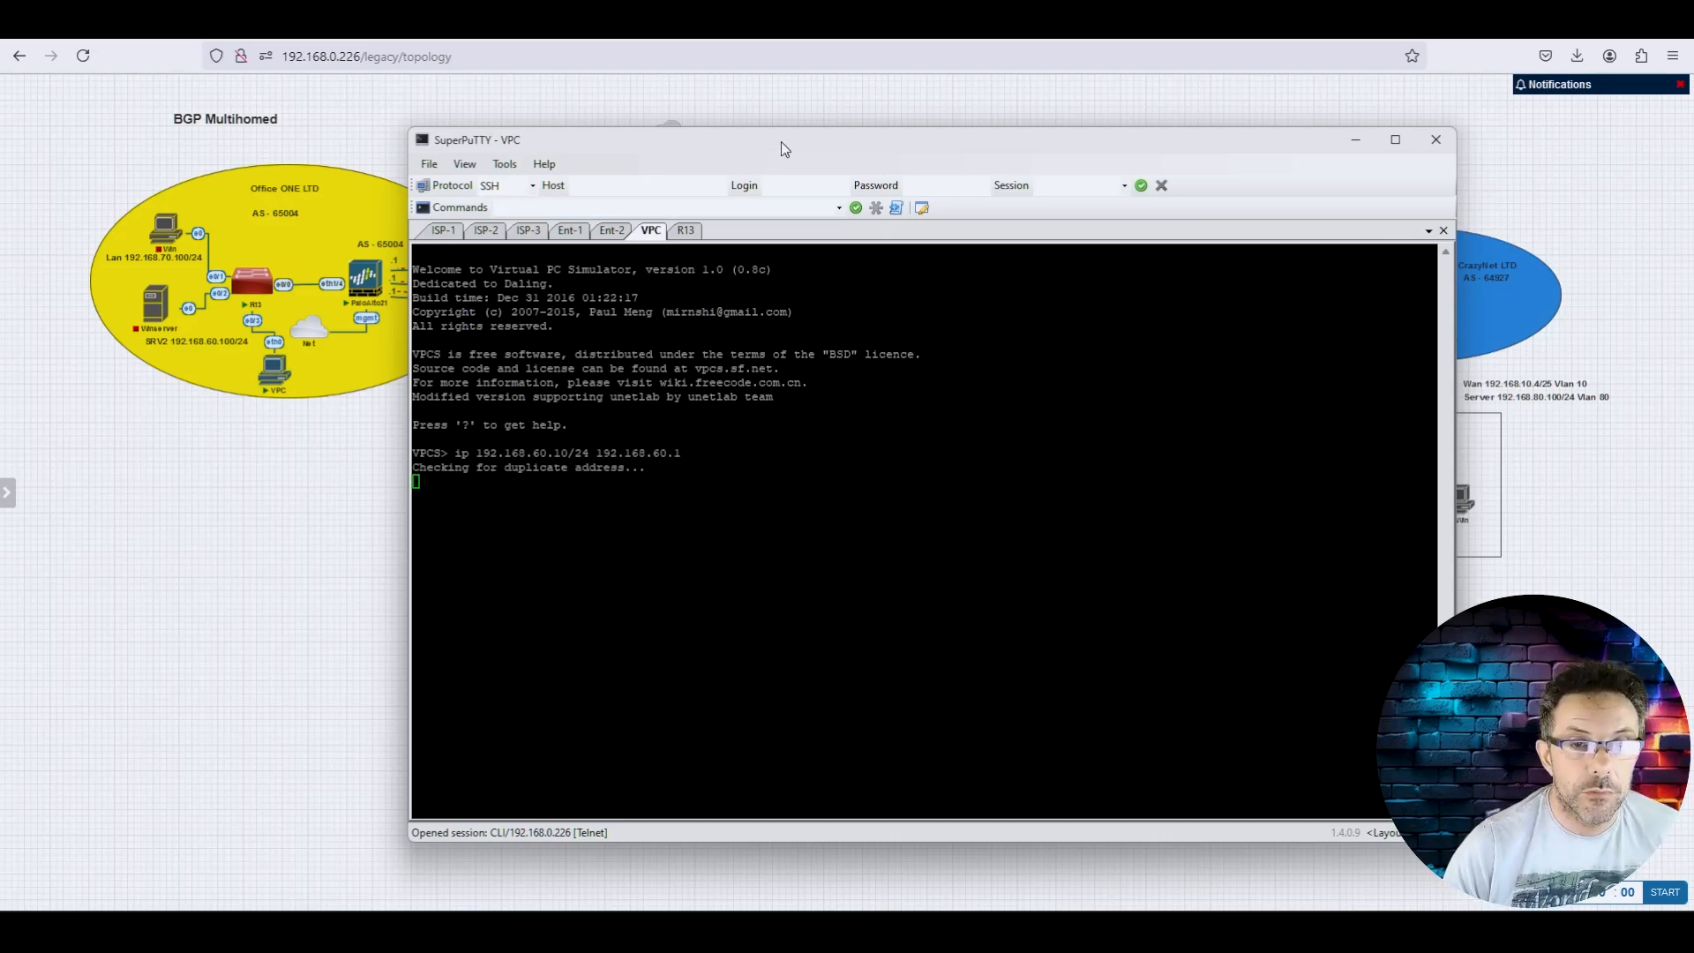
Step: Move the terminal window down to uncover the upper part of the topology, and ping 192.168.10.4 from the VPC
left_click_drag(780, 141, 835, 194)
left_click(838, 177)
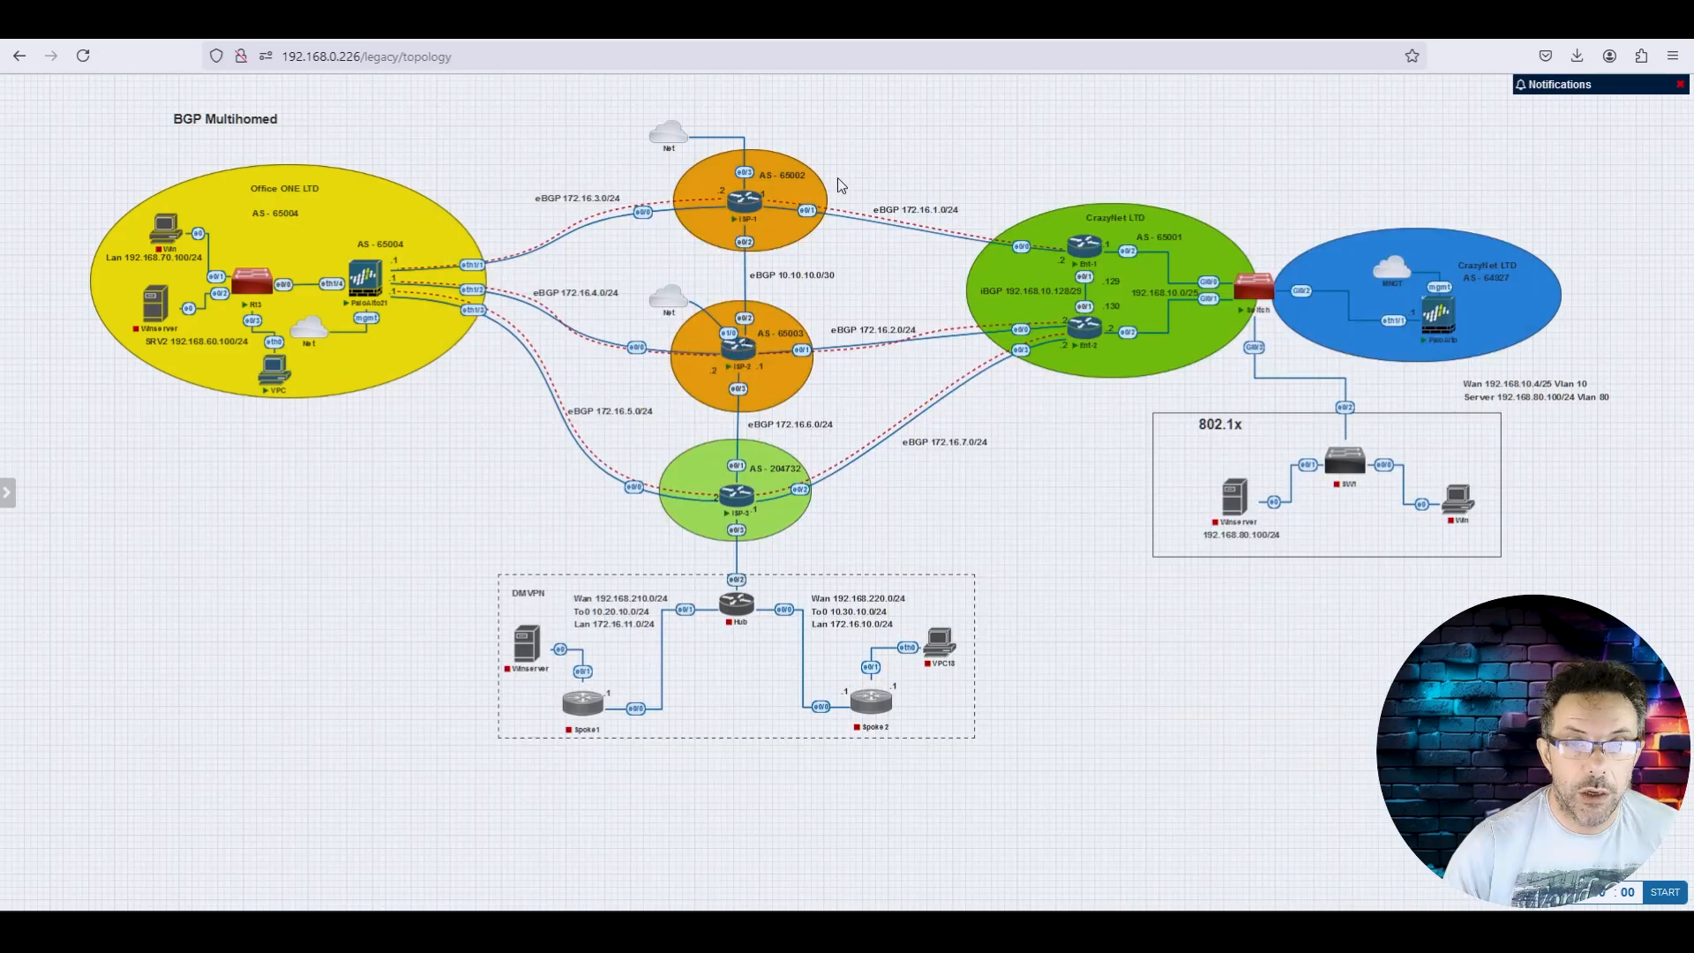
left_click(1041, 930)
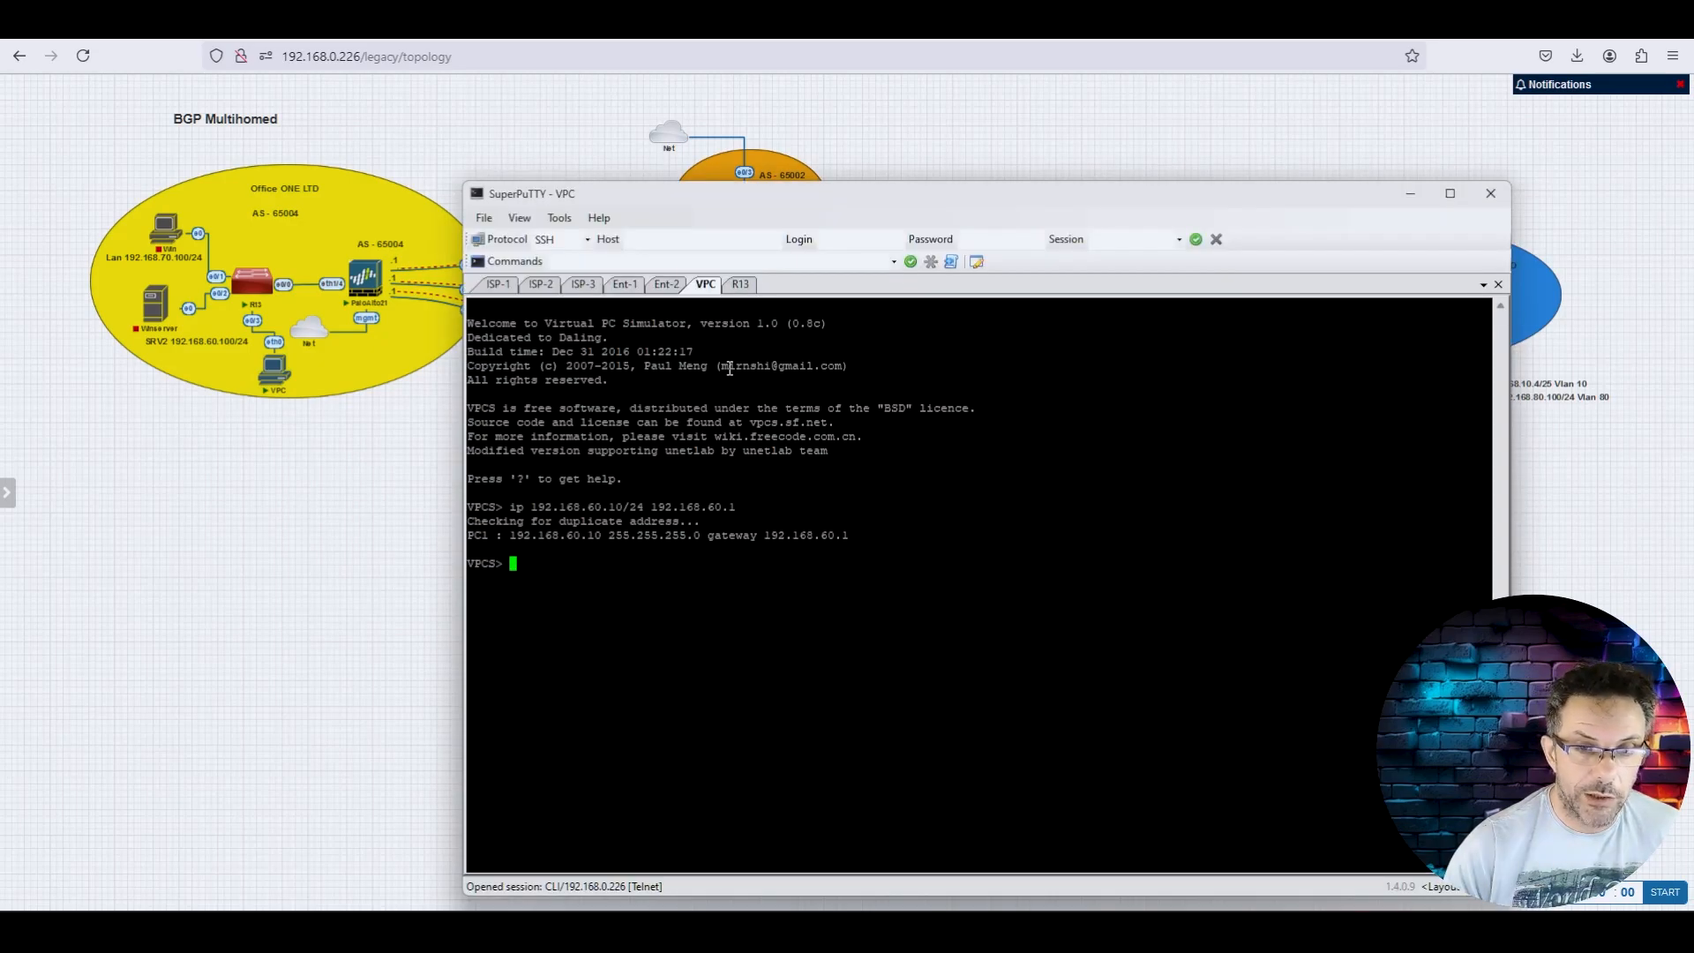
left_click_drag(810, 183, 675, 349)
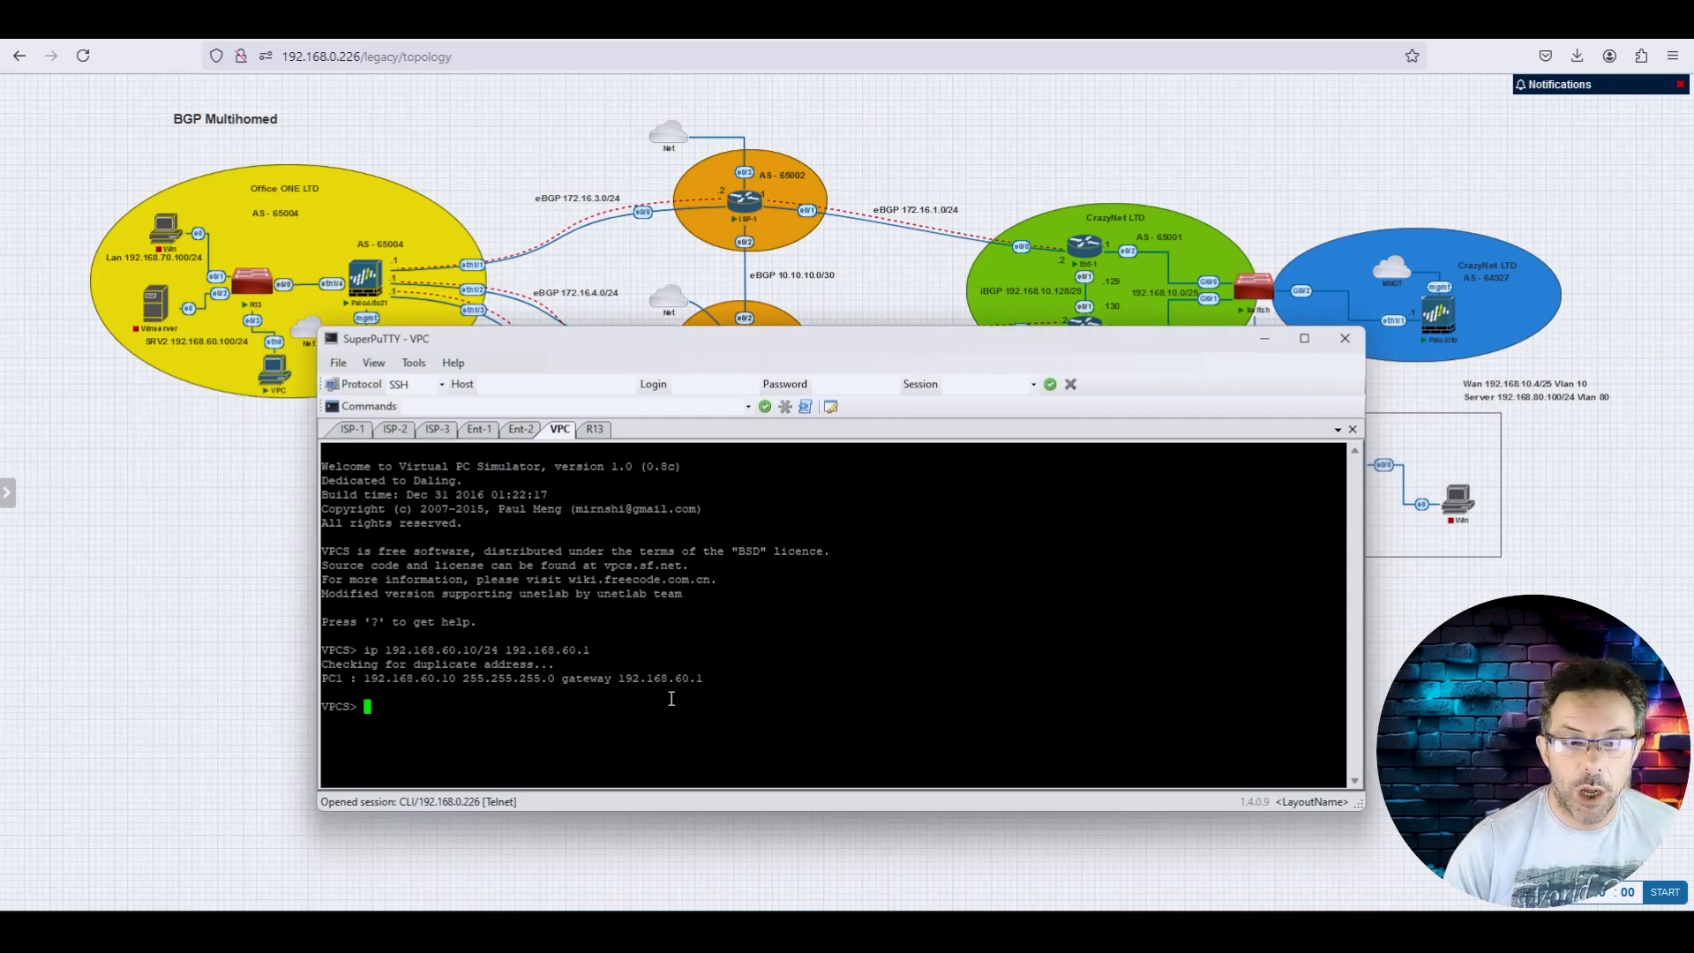
type("ping ")
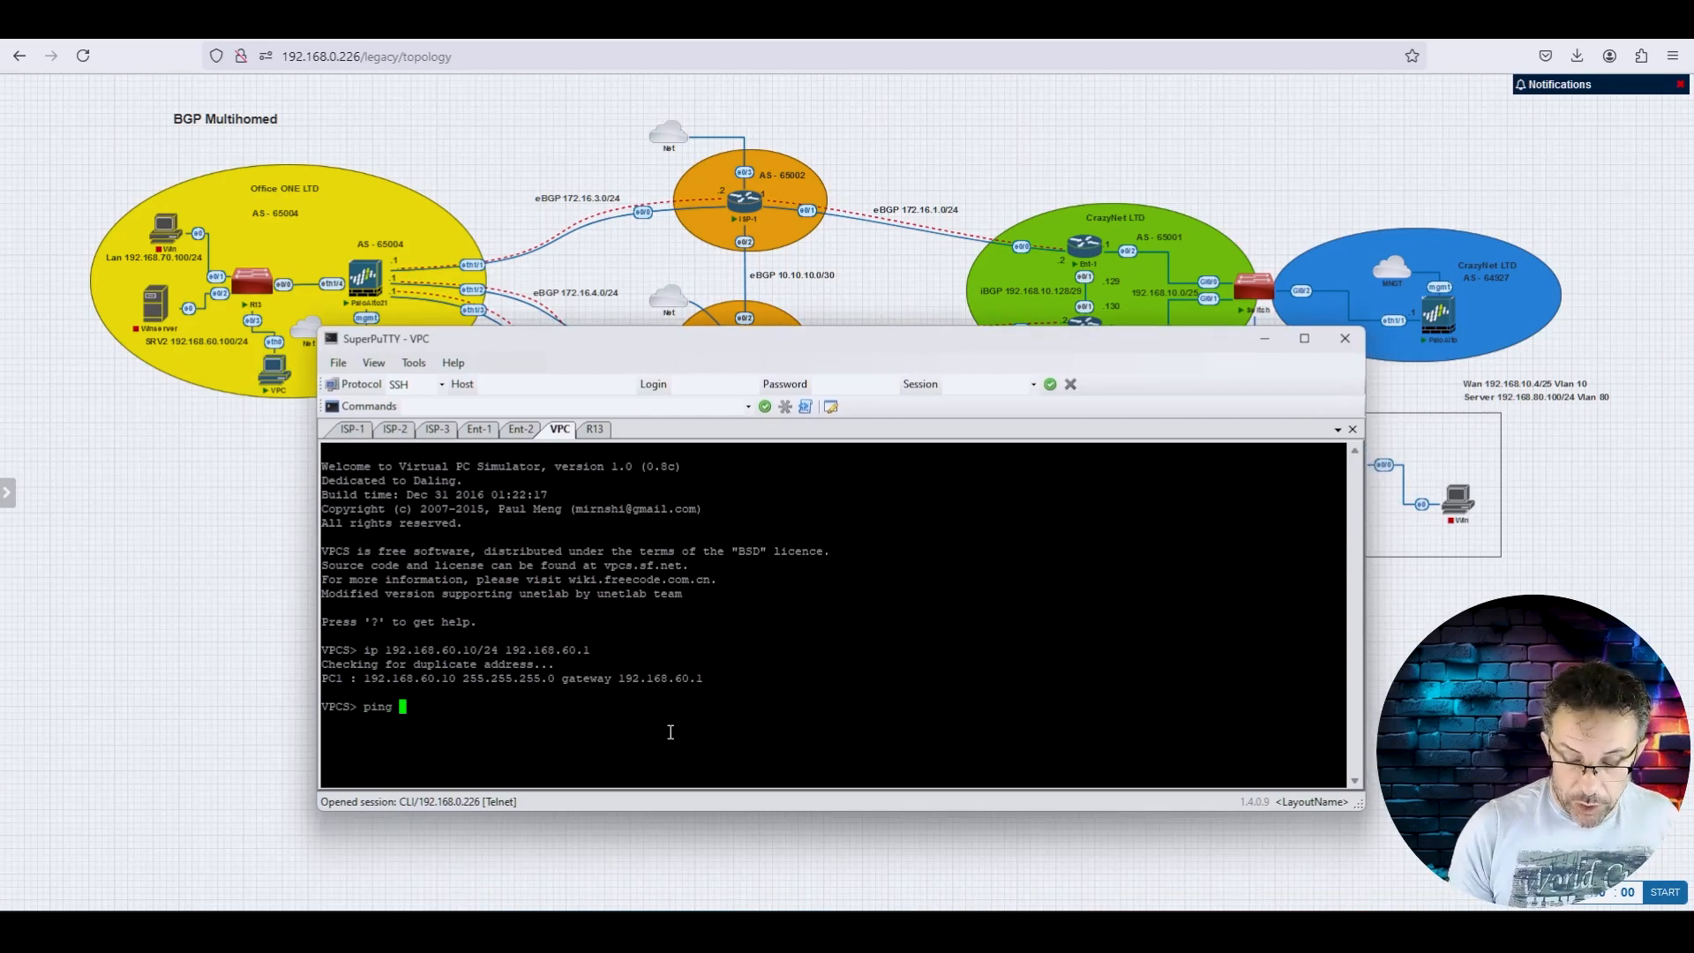
type("192.168.")
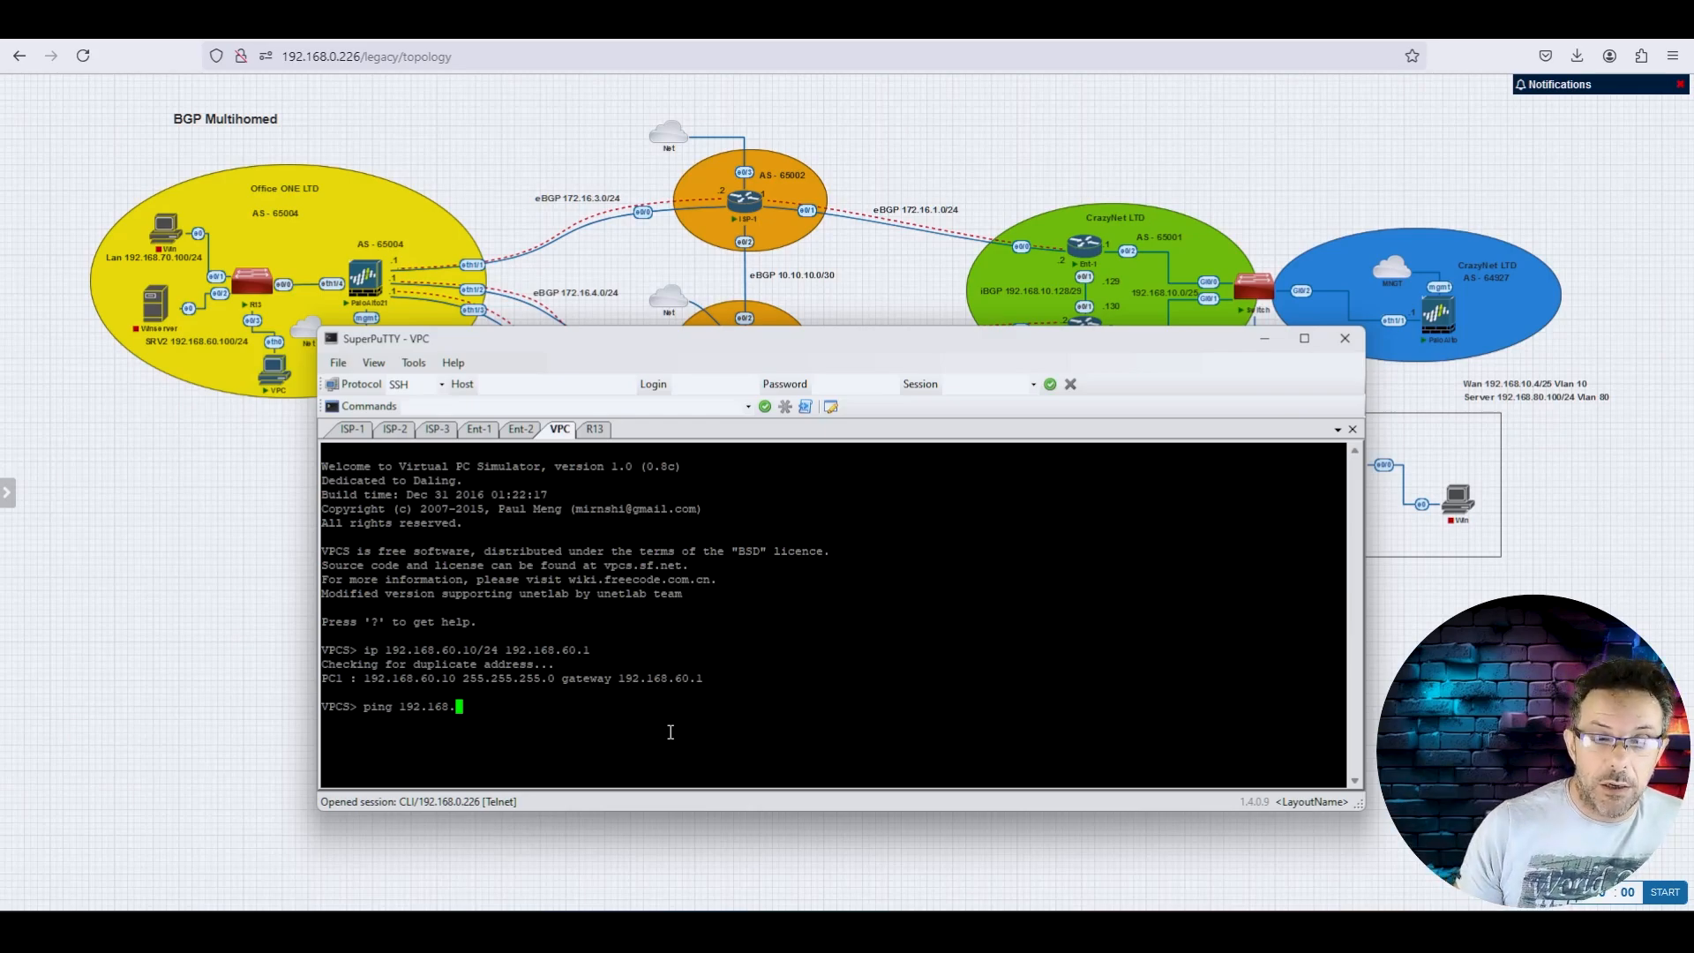
type("410")
key("BackSpace")
key("BackSpace")
key("BackSpace")
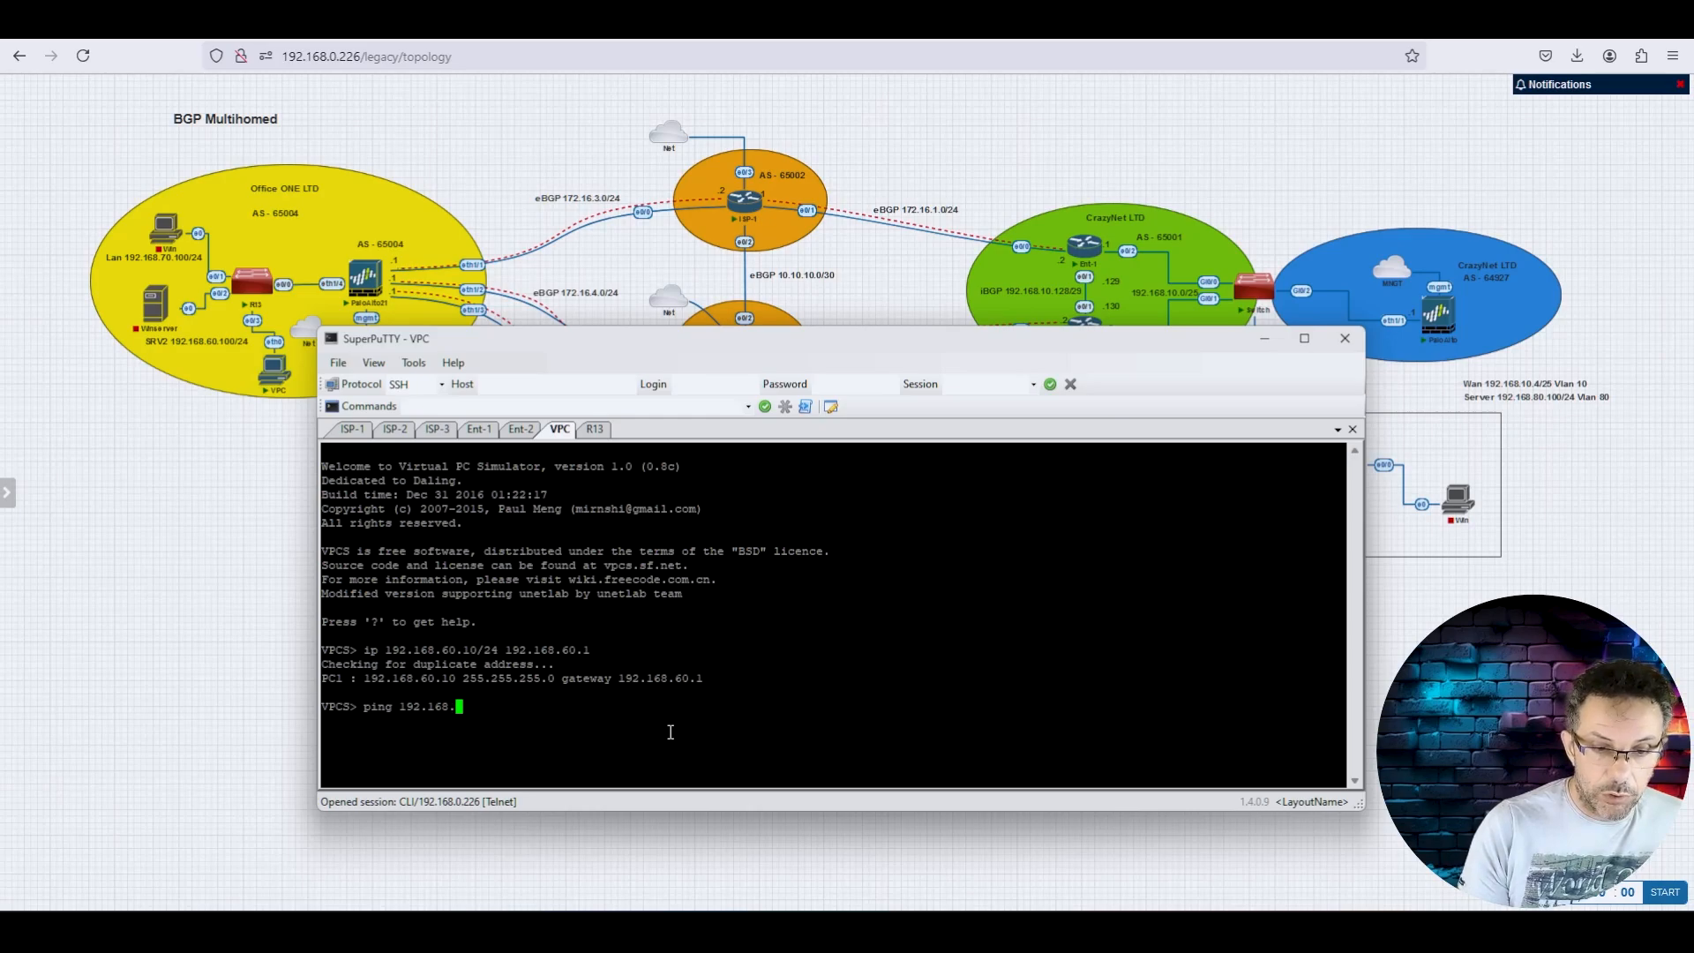
type("10.4")
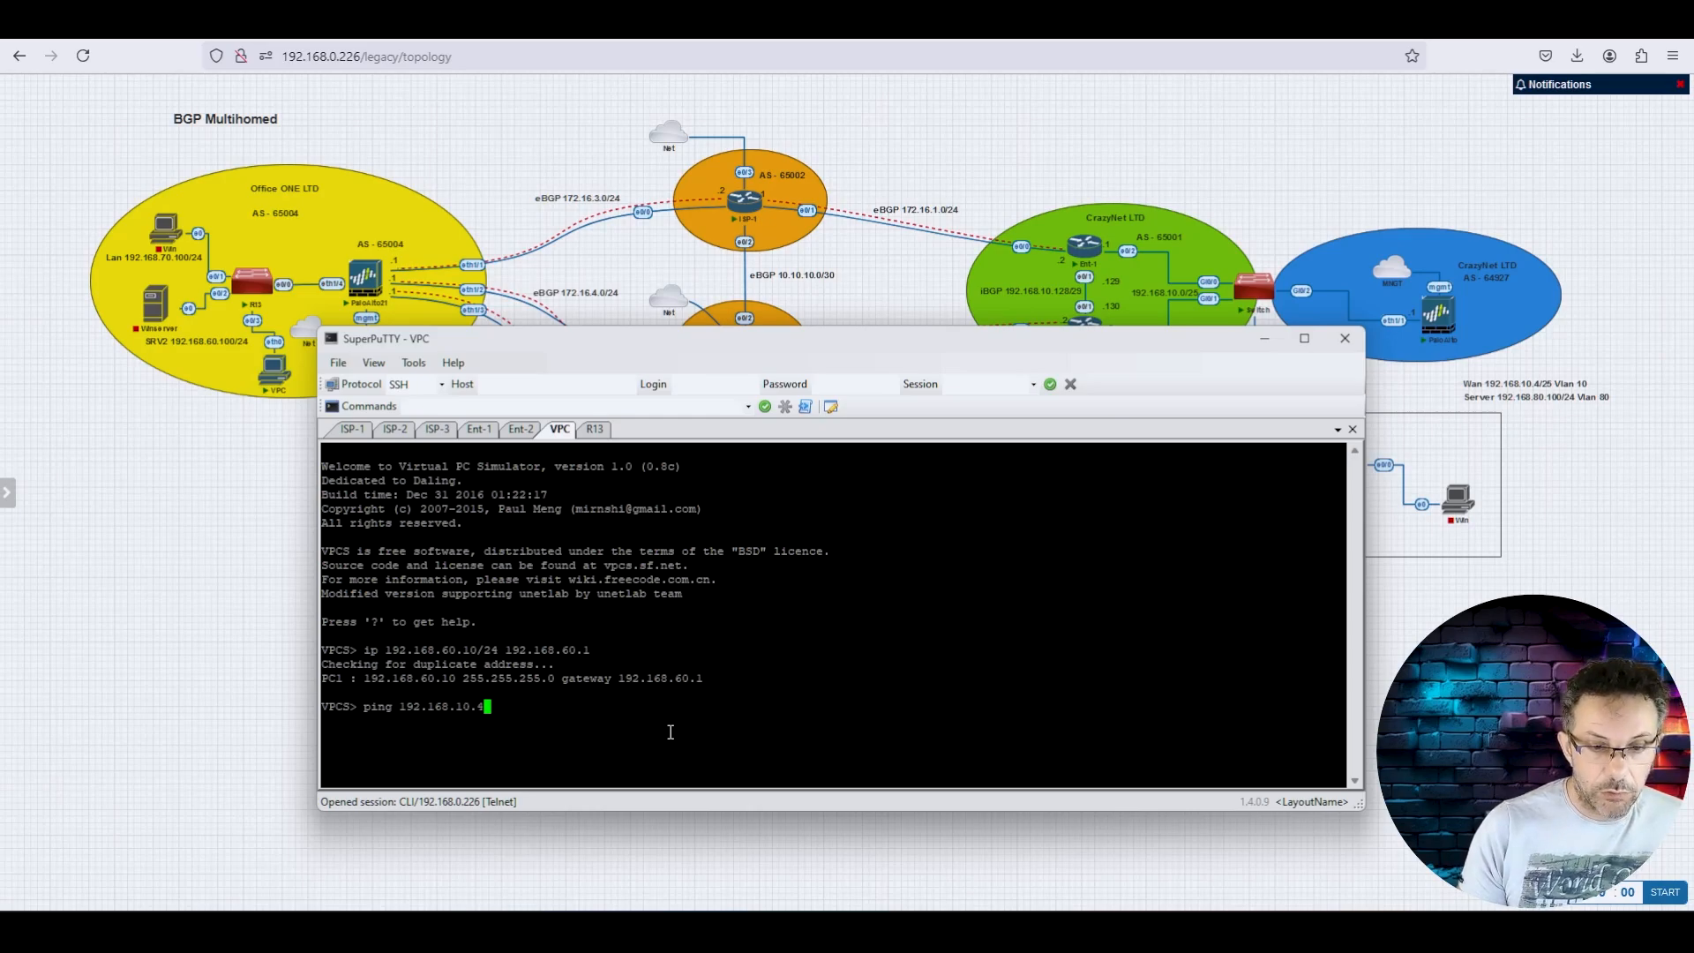
key("Return")
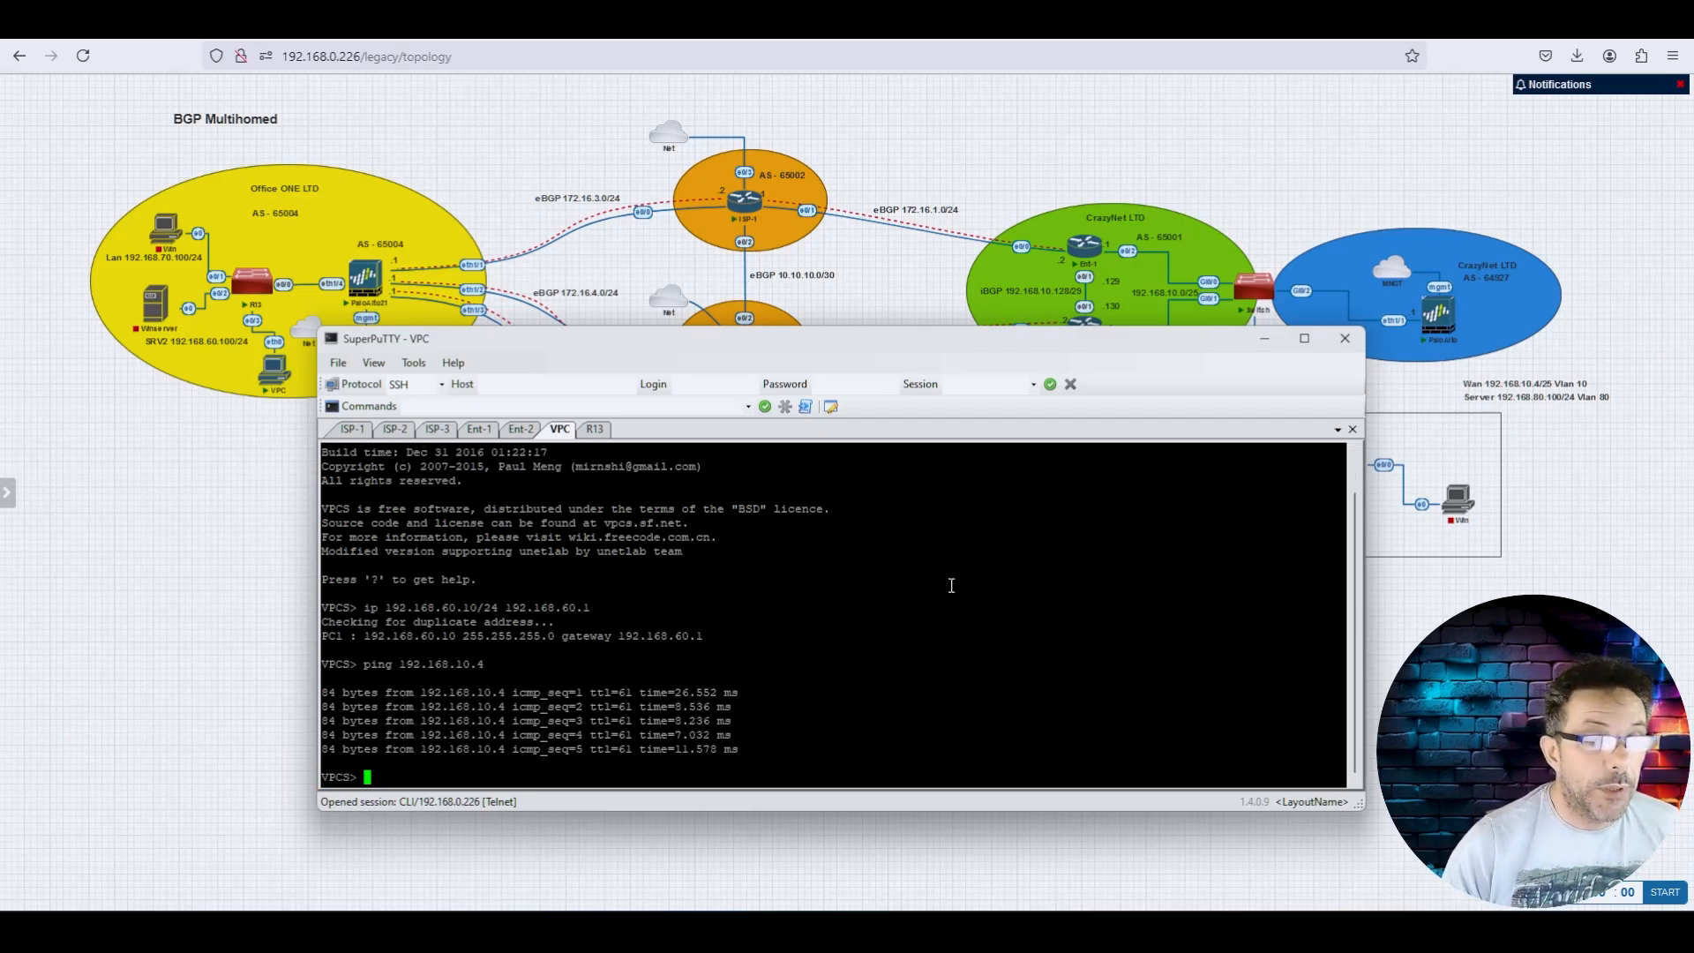
Step: On ISP-1, enter privileged mode, list the BGP routes with sho ip route bgp and highlight the 80.12.11.1 entry
left_click(361, 432)
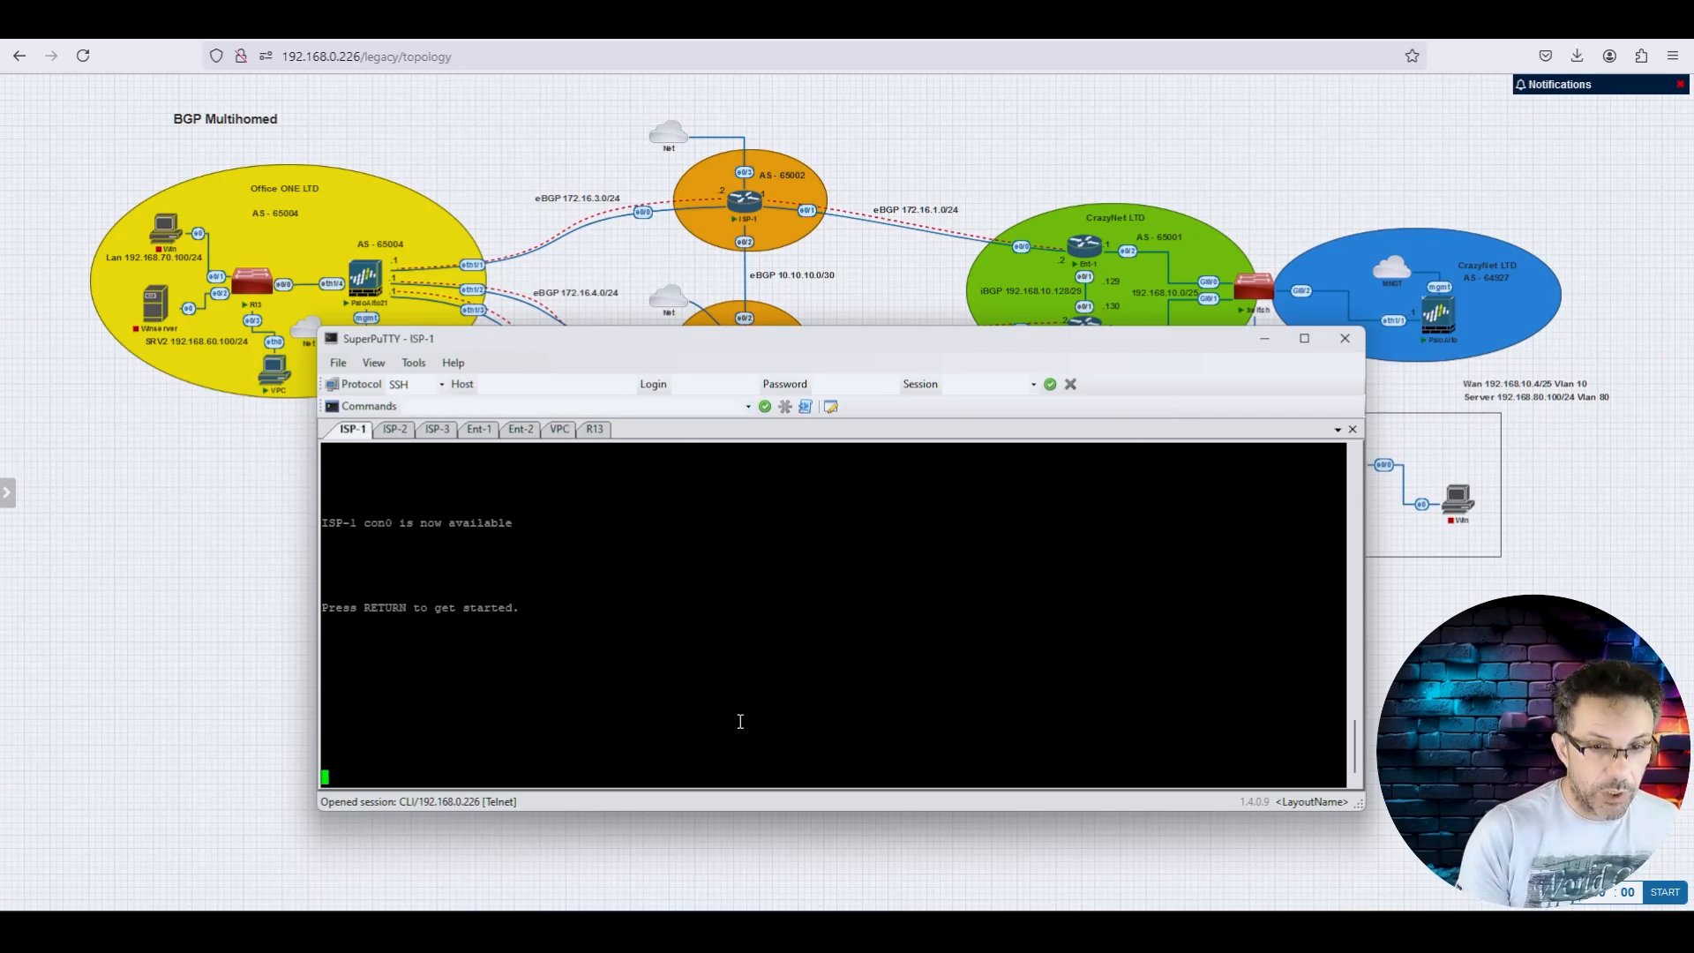
key("Return")
key("Return")
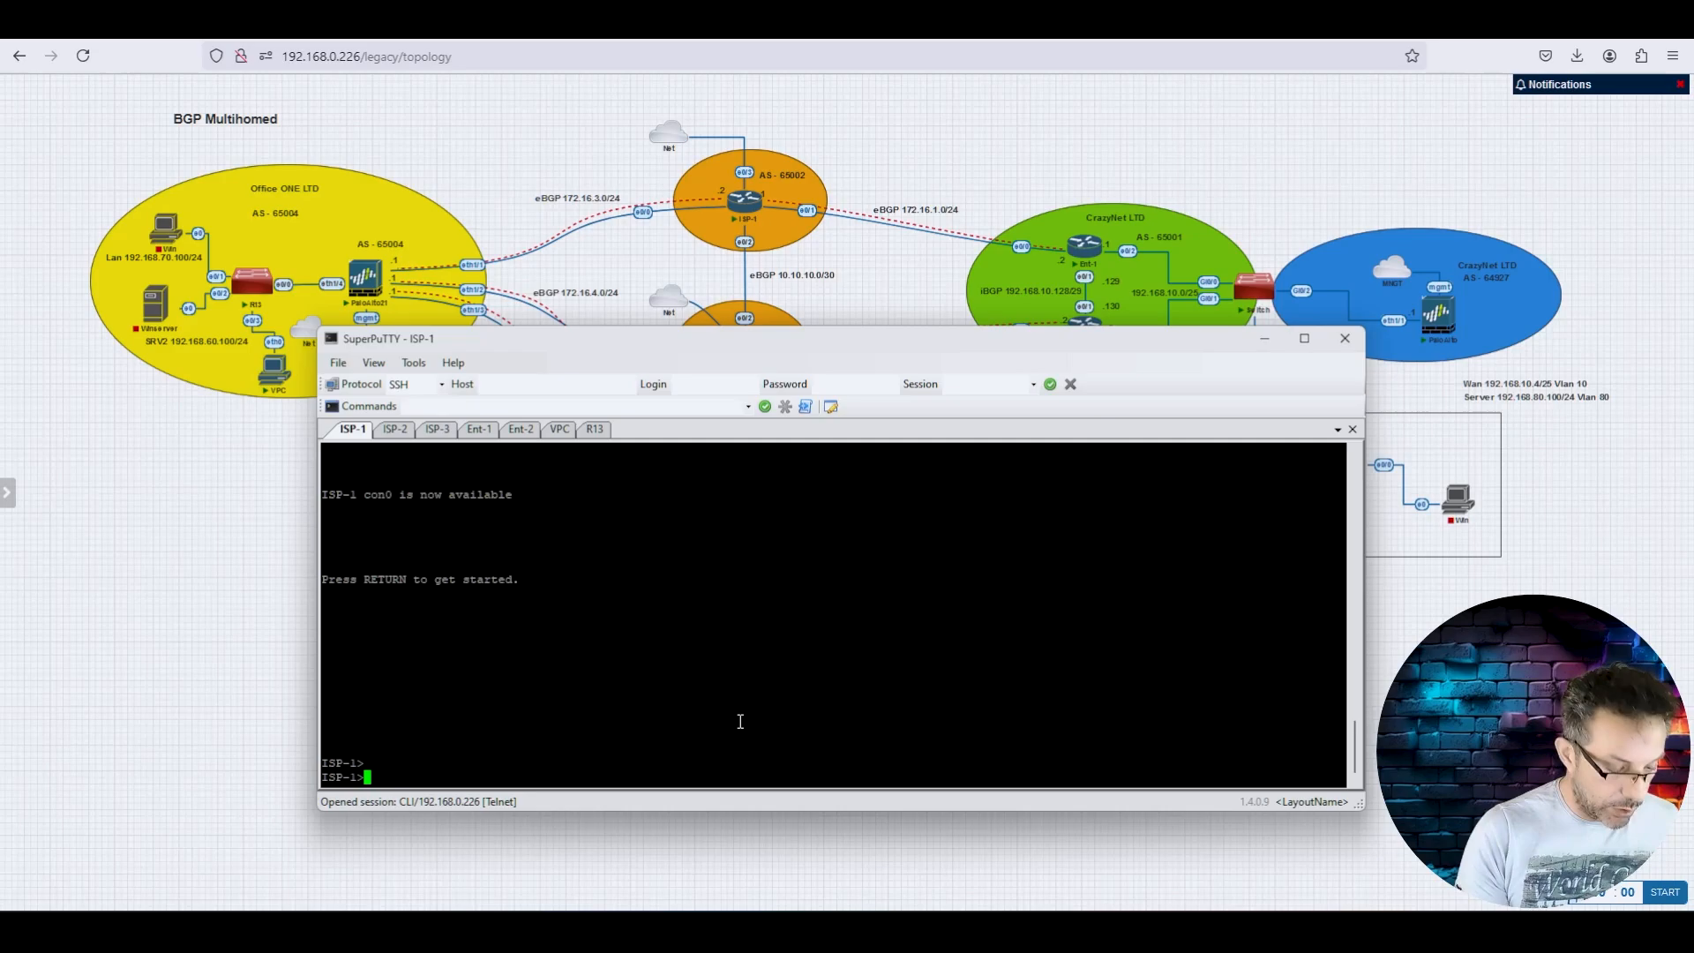
type("en")
key("Return")
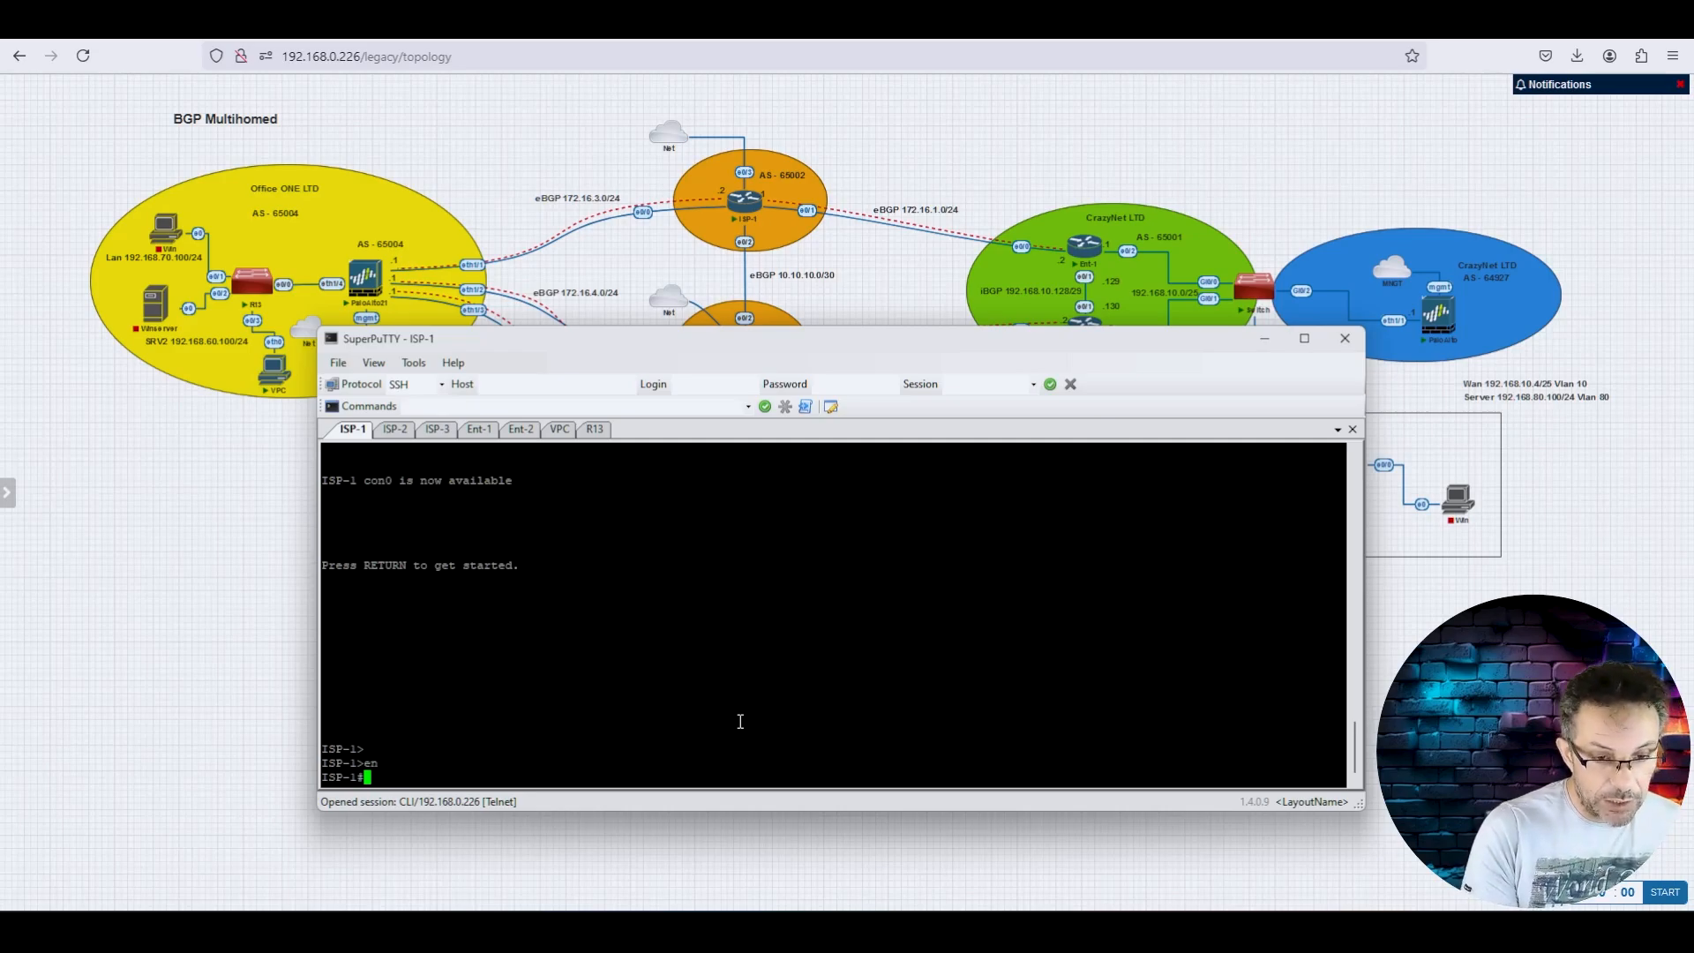
type("sho ip")
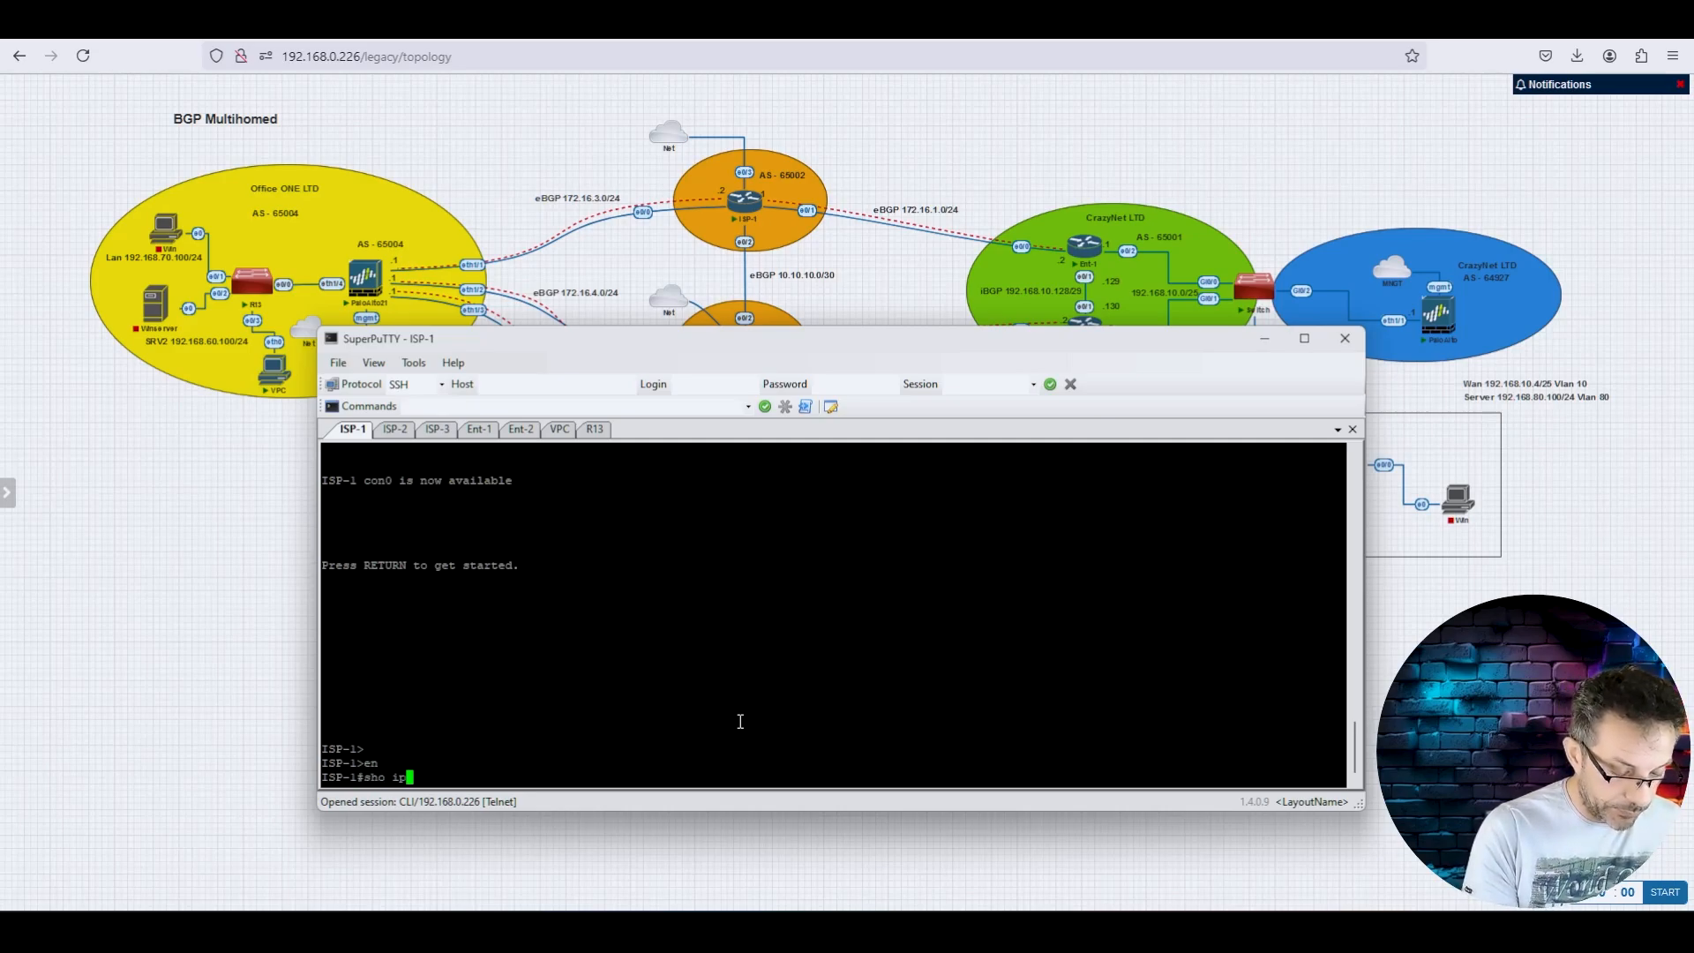
type(" ro")
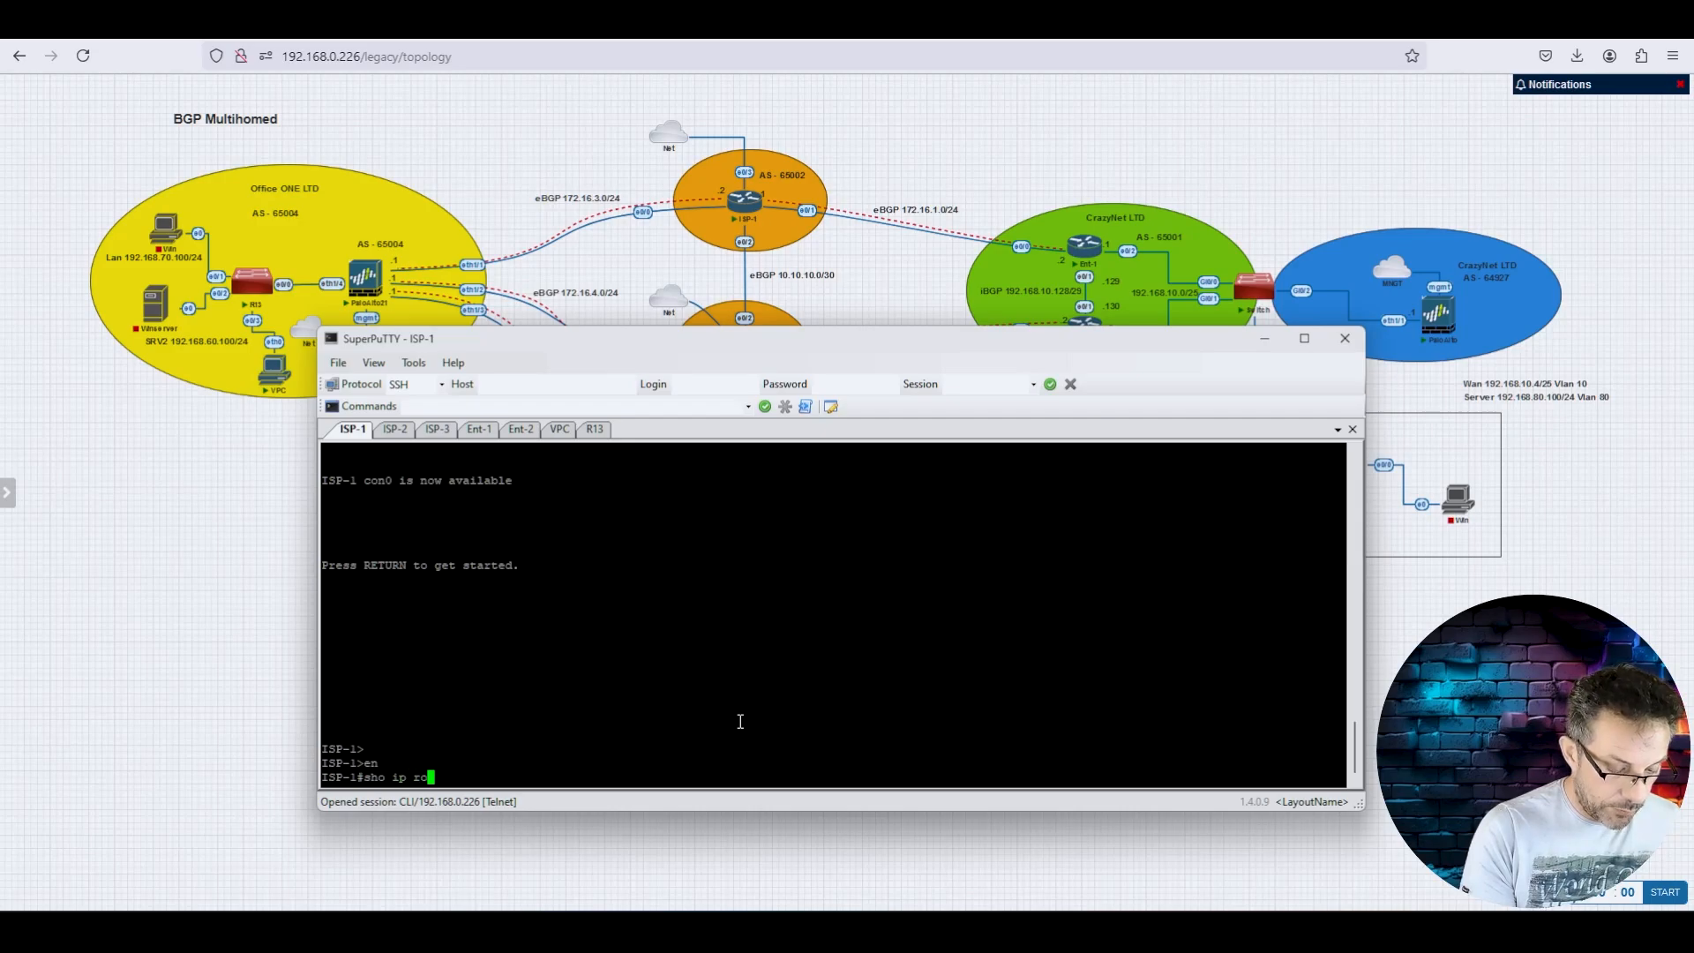
type("ute bgp")
key("Return")
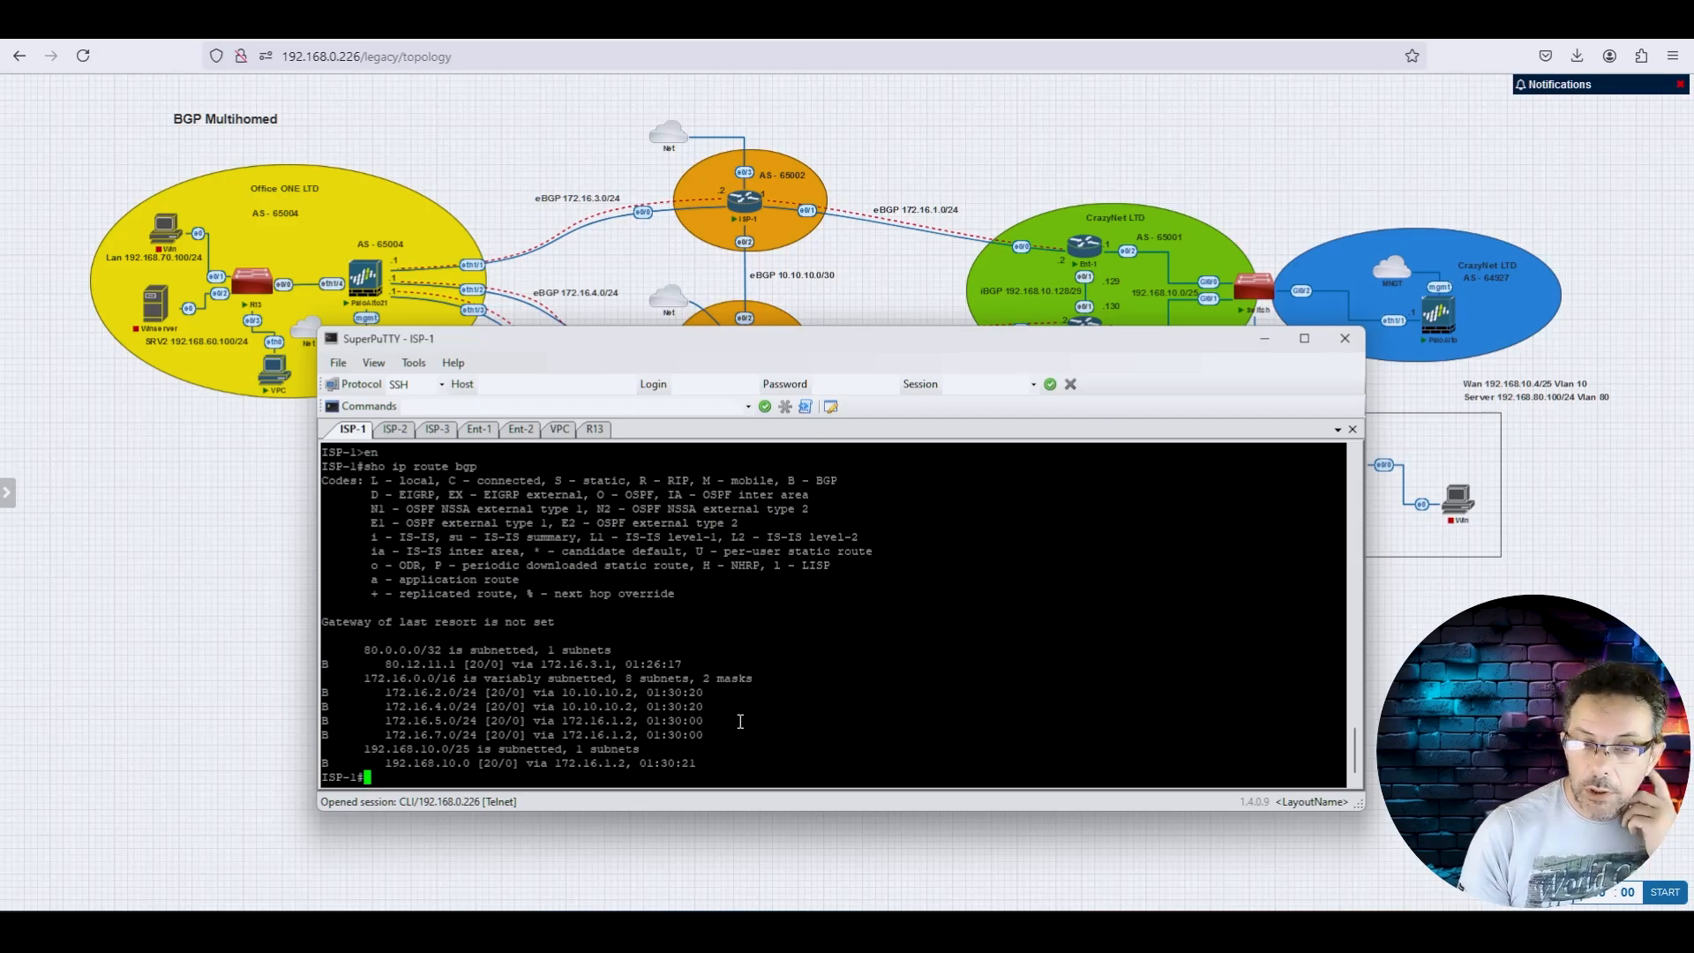
left_click_drag(386, 668, 455, 668)
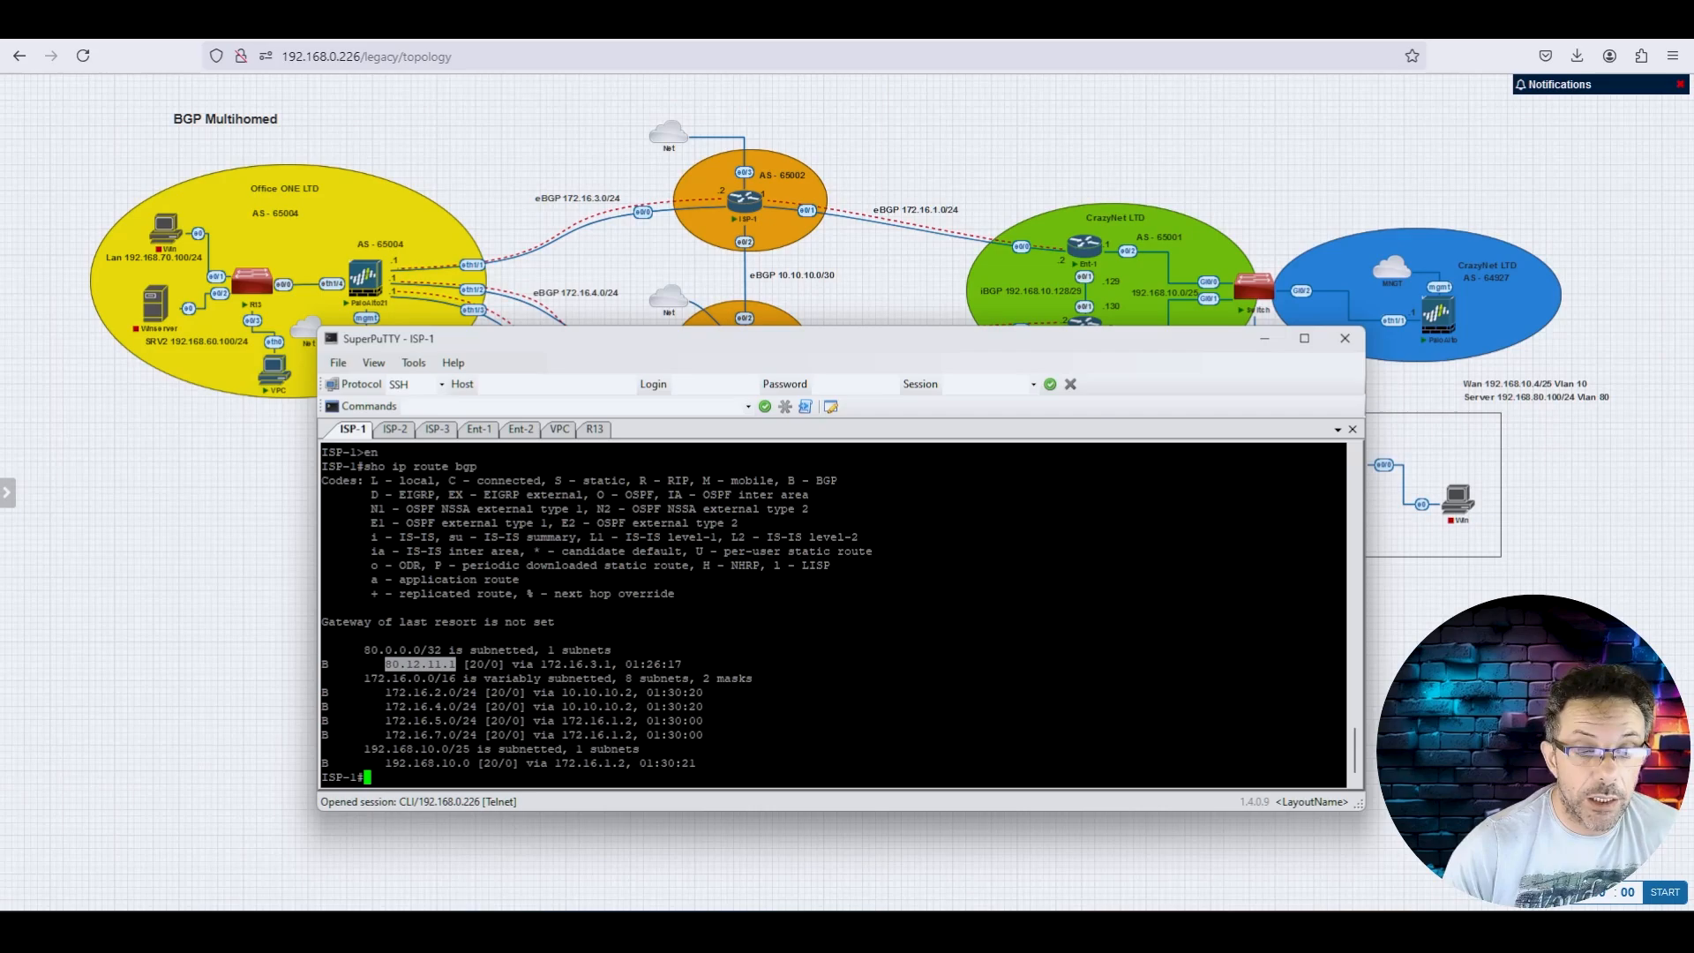
Step: Switch to the annotated topology screenshot in Snipping Tool and undo the black pen annotations
left_click(613, 931)
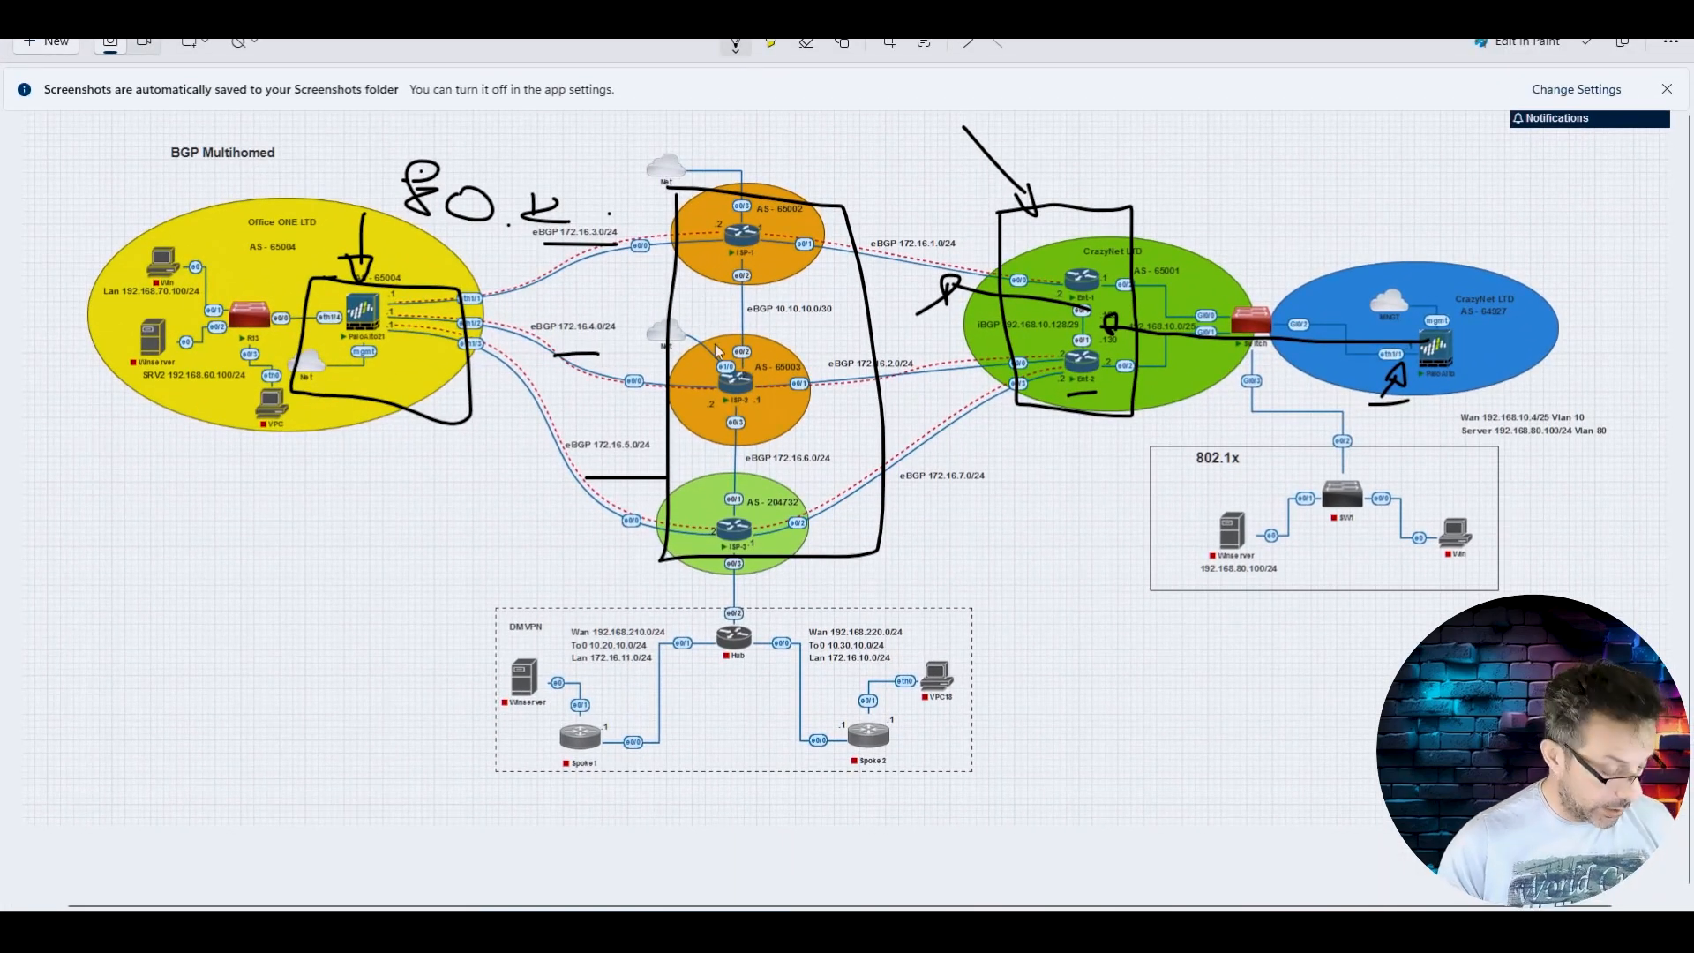
key("ctrl+z")
key("ctrl+z")
key("ctrl+z")
key("ctrl+z")
key("ctrl+z")
key("ctrl+z")
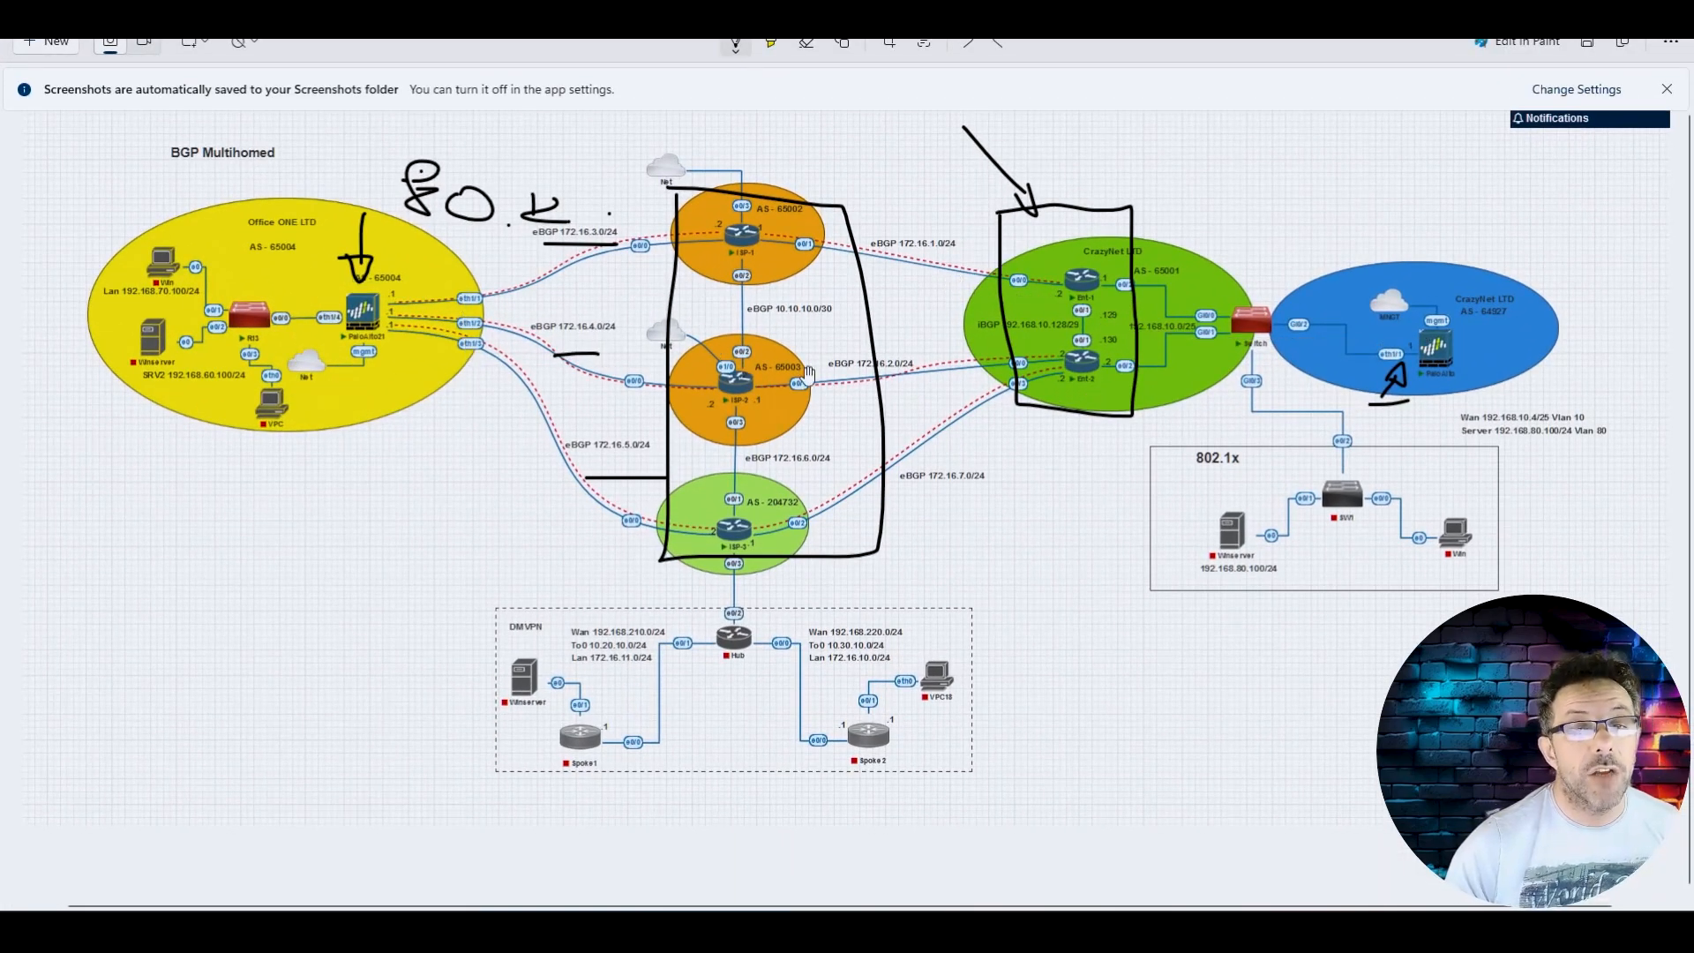
key("ctrl+z")
key("ctrl+z")
key("ctrl+z")
key("ctrl+z")
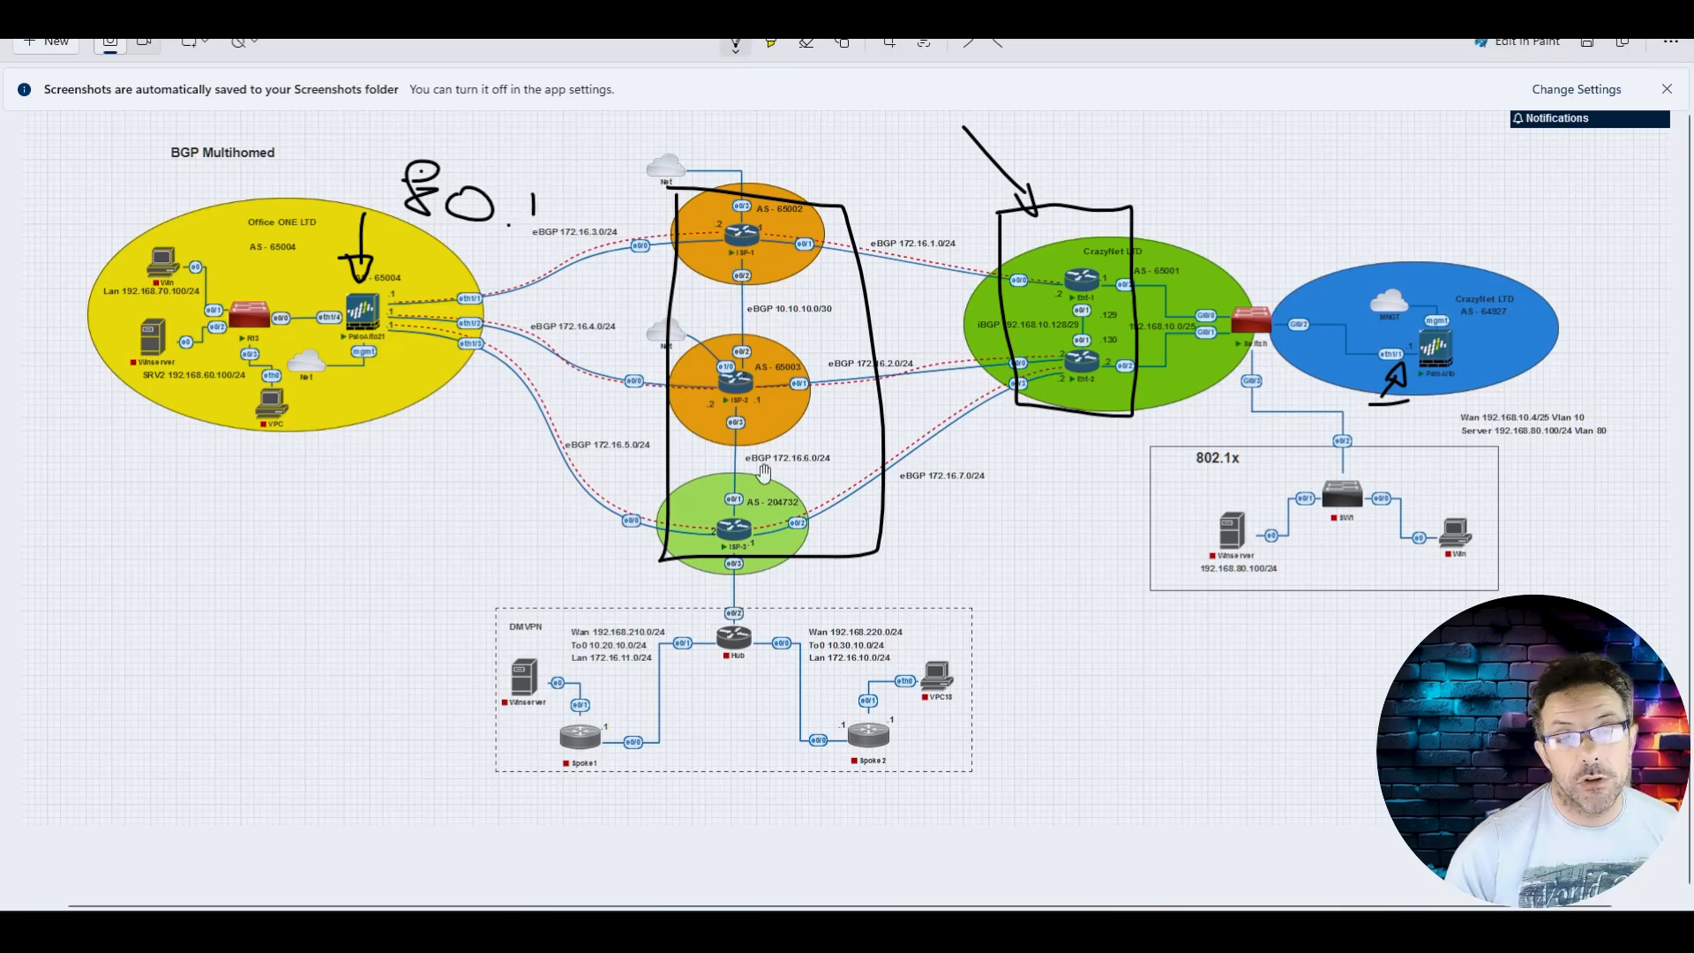
key("ctrl+z")
key("ctrl+z")
key("ctrl+z")
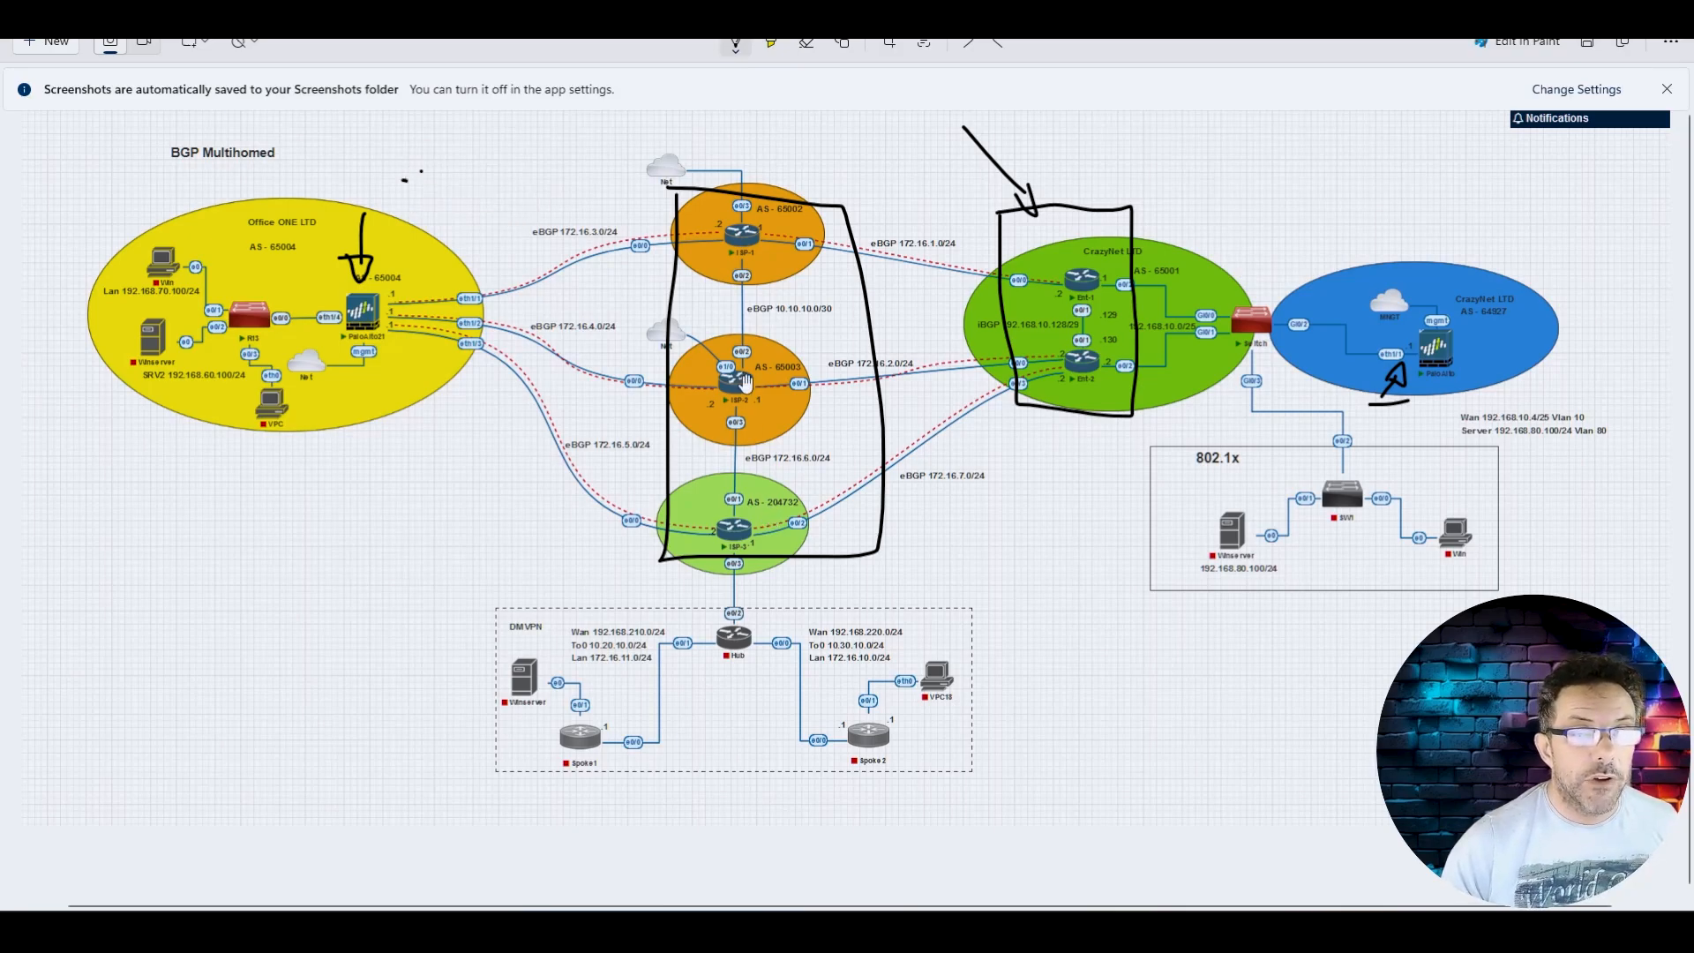
key("ctrl+z")
key("ctrl+z")
key("ctrl+z")
key("ctrl+z")
key("ctrl+z")
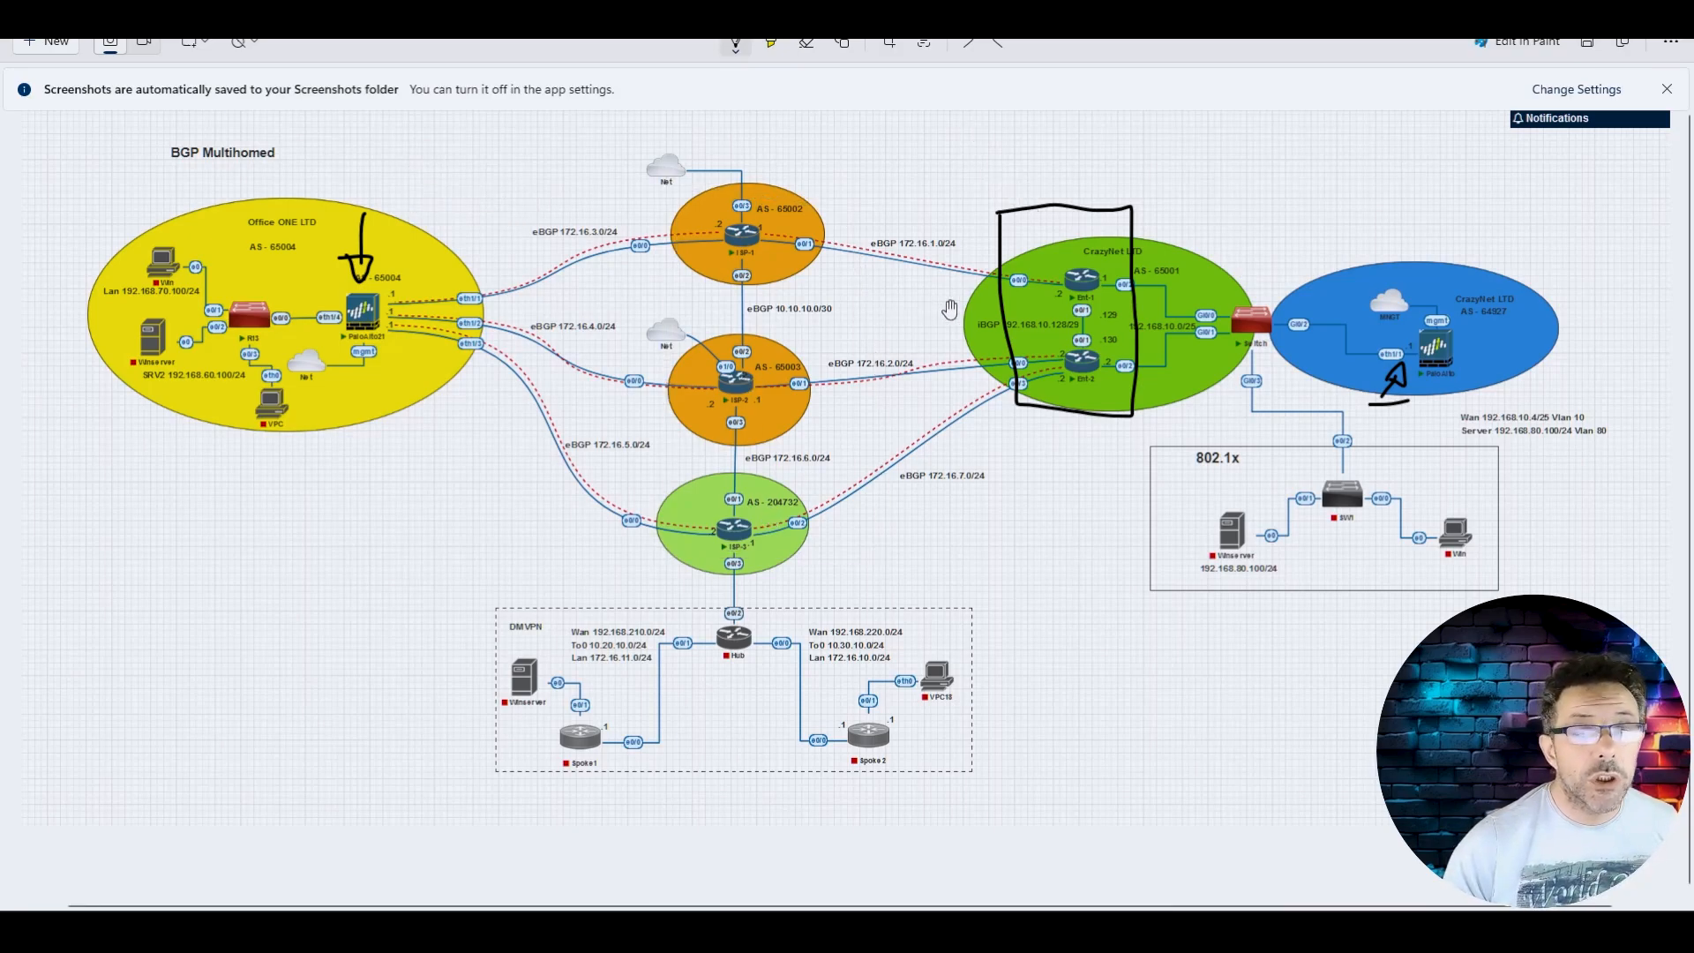
key("ctrl+z")
key("ctrl+z")
key("ctrl+z")
key("ctrl+z")
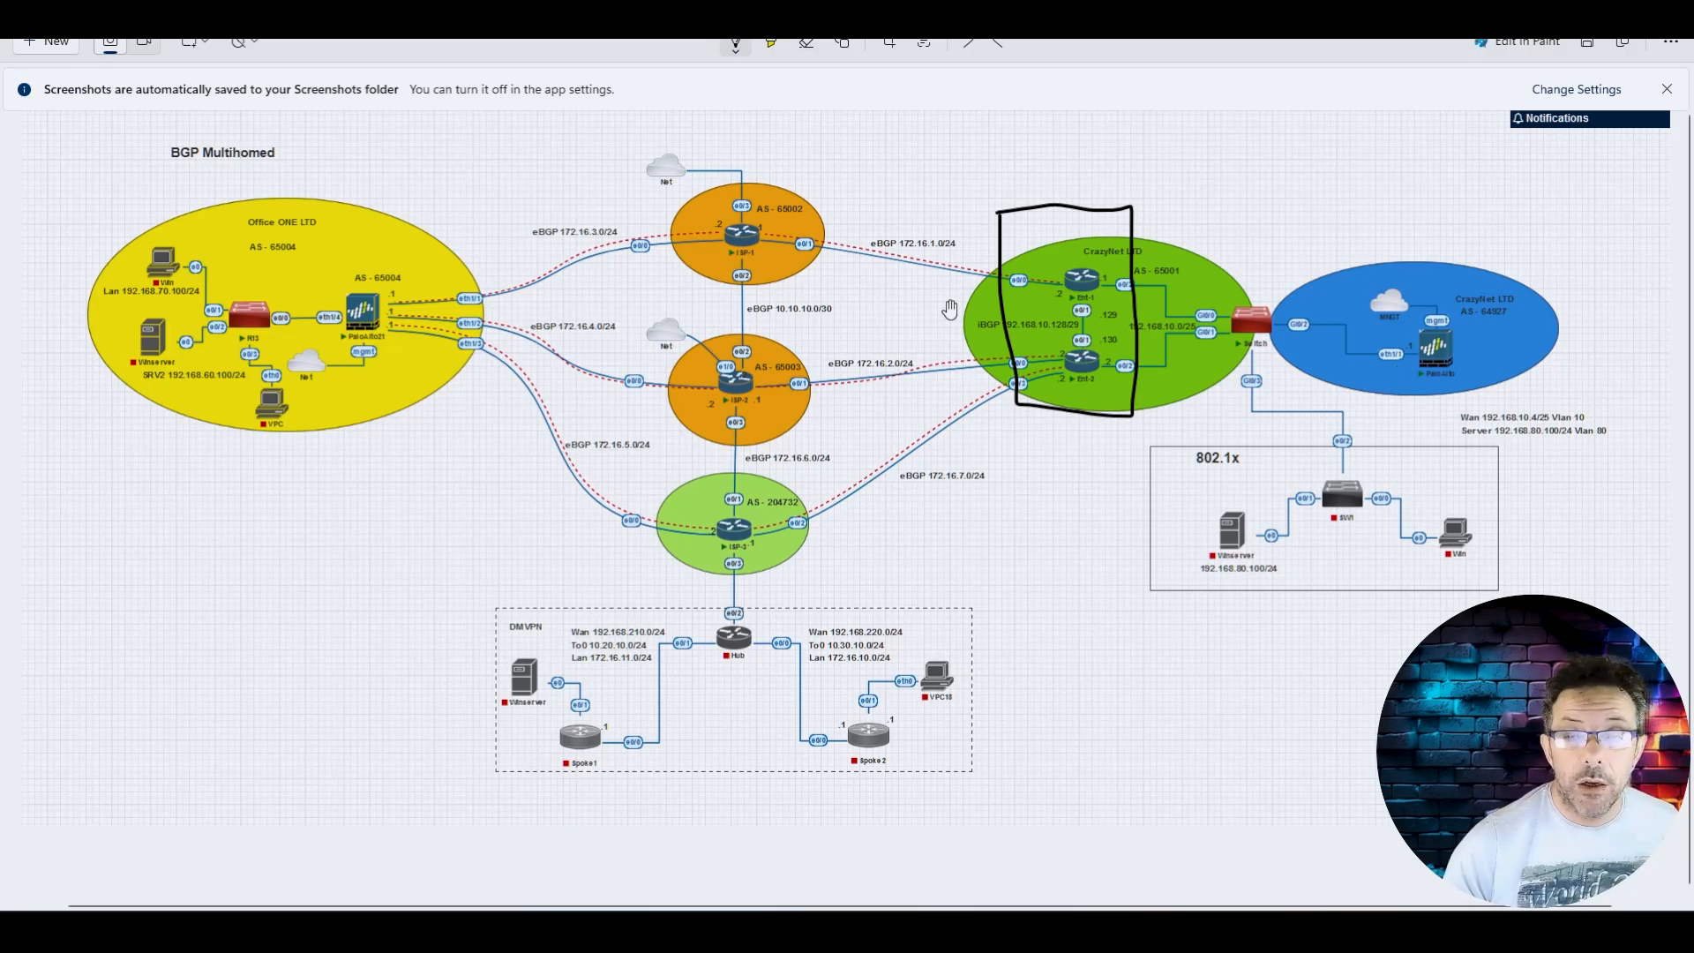
Step: Change the pen colour to red and draw short strokes beside the three eBGP links from the Office ONE firewall to the ISPs
left_click(735, 45)
left_click(665, 175)
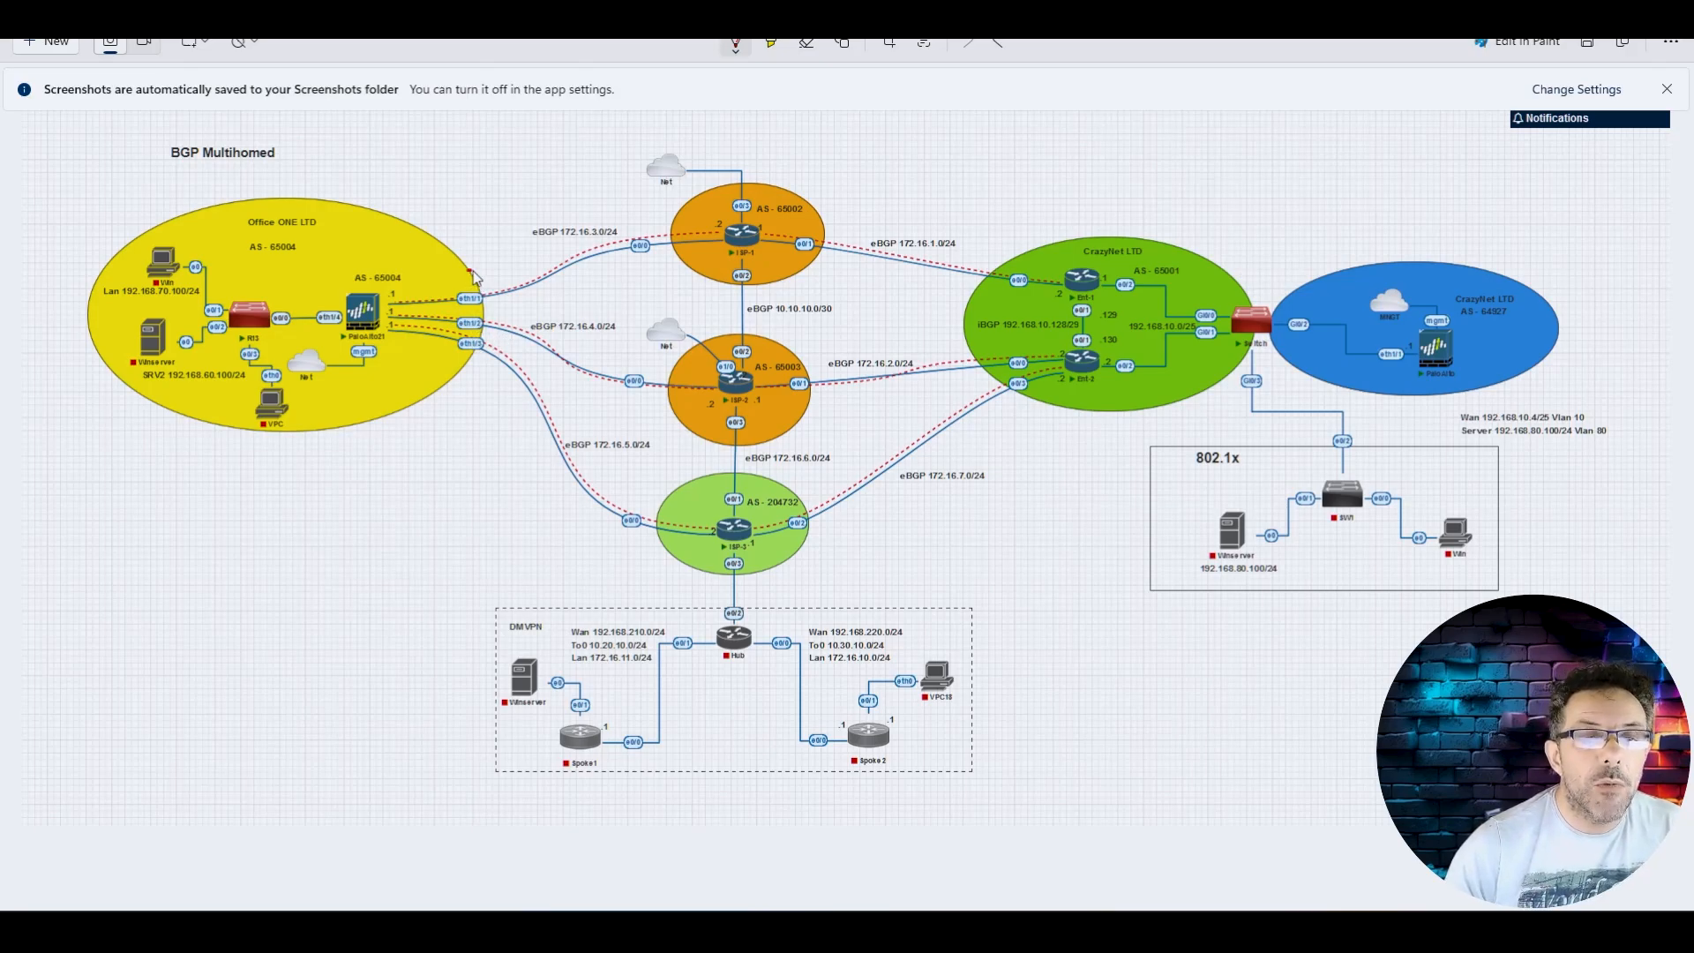
left_click_drag(516, 315, 583, 340)
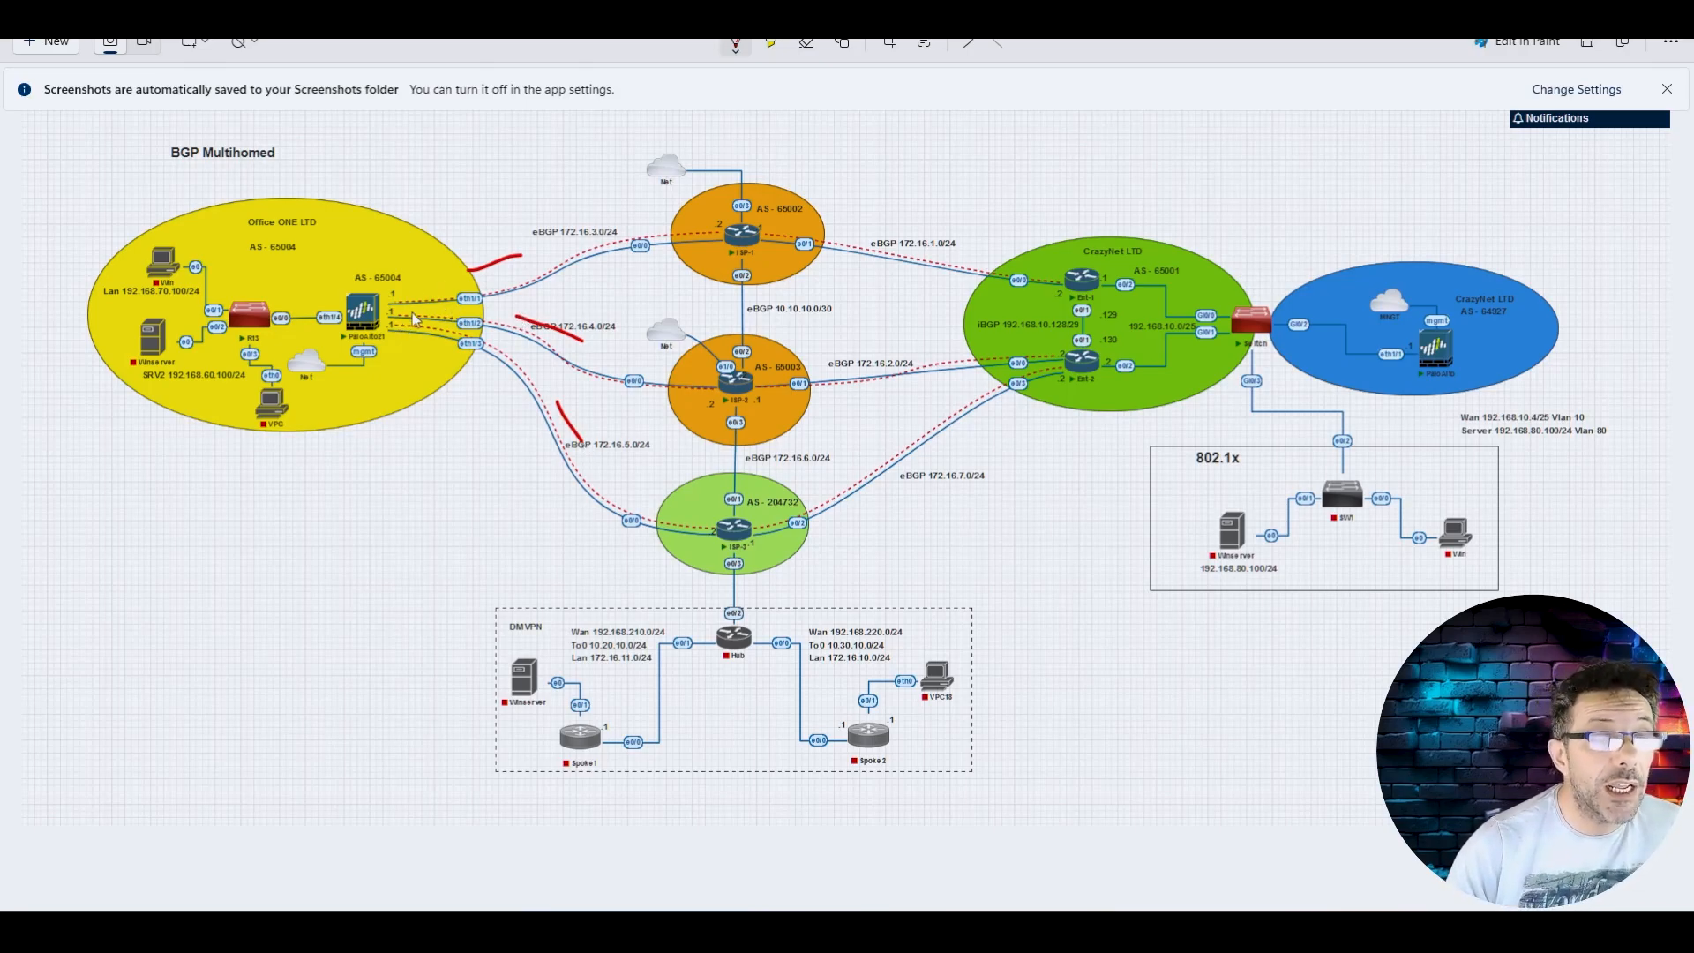
Step: Draw three longer red strokes fanning out from the Office ONE Palo Alto firewall towards ISP-1, ISP-2 and ISP-3
left_click_drag(357, 325, 621, 275)
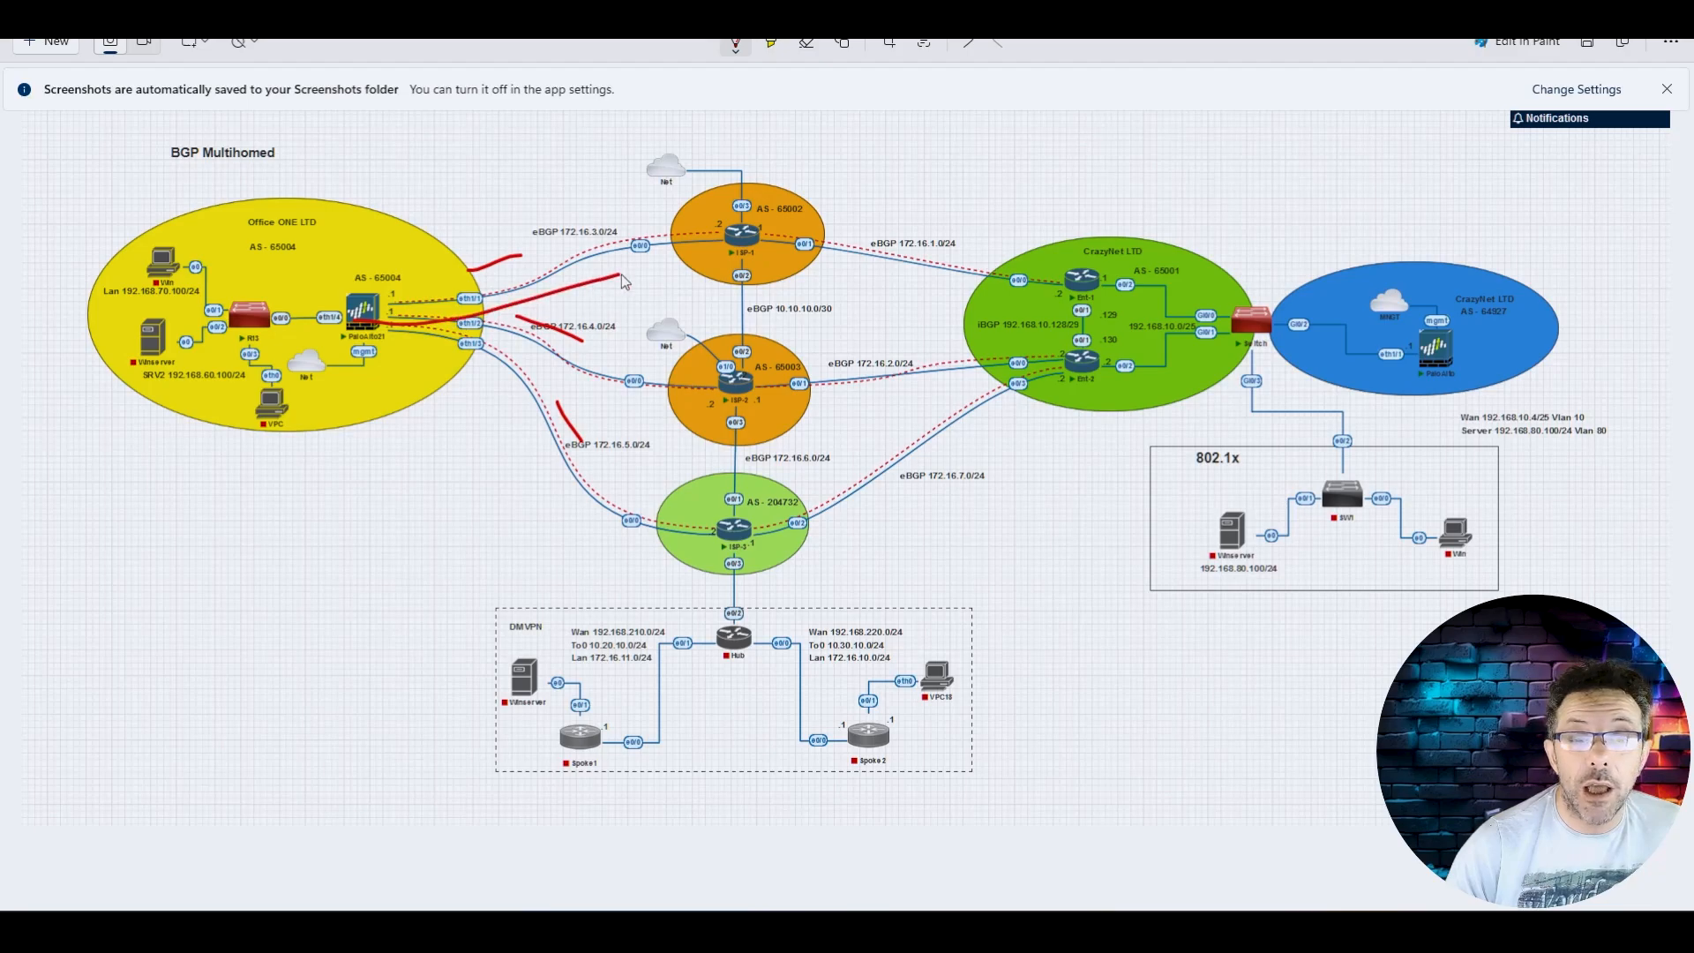
left_click_drag(452, 328, 580, 374)
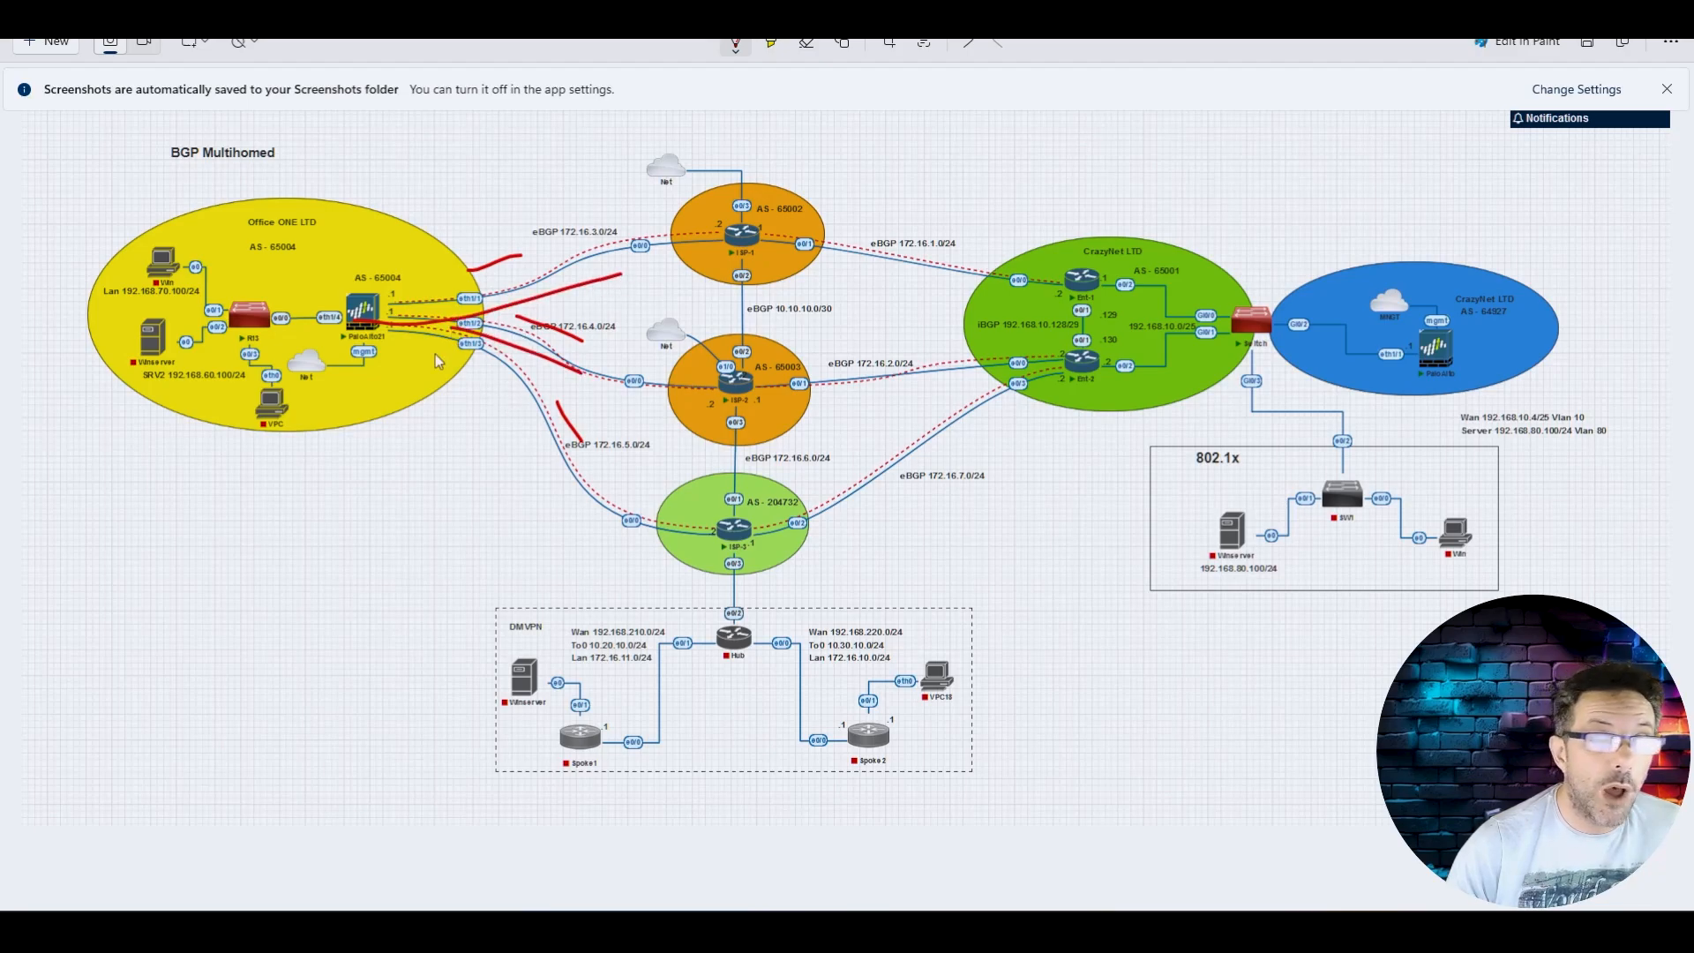
left_click_drag(433, 343, 551, 439)
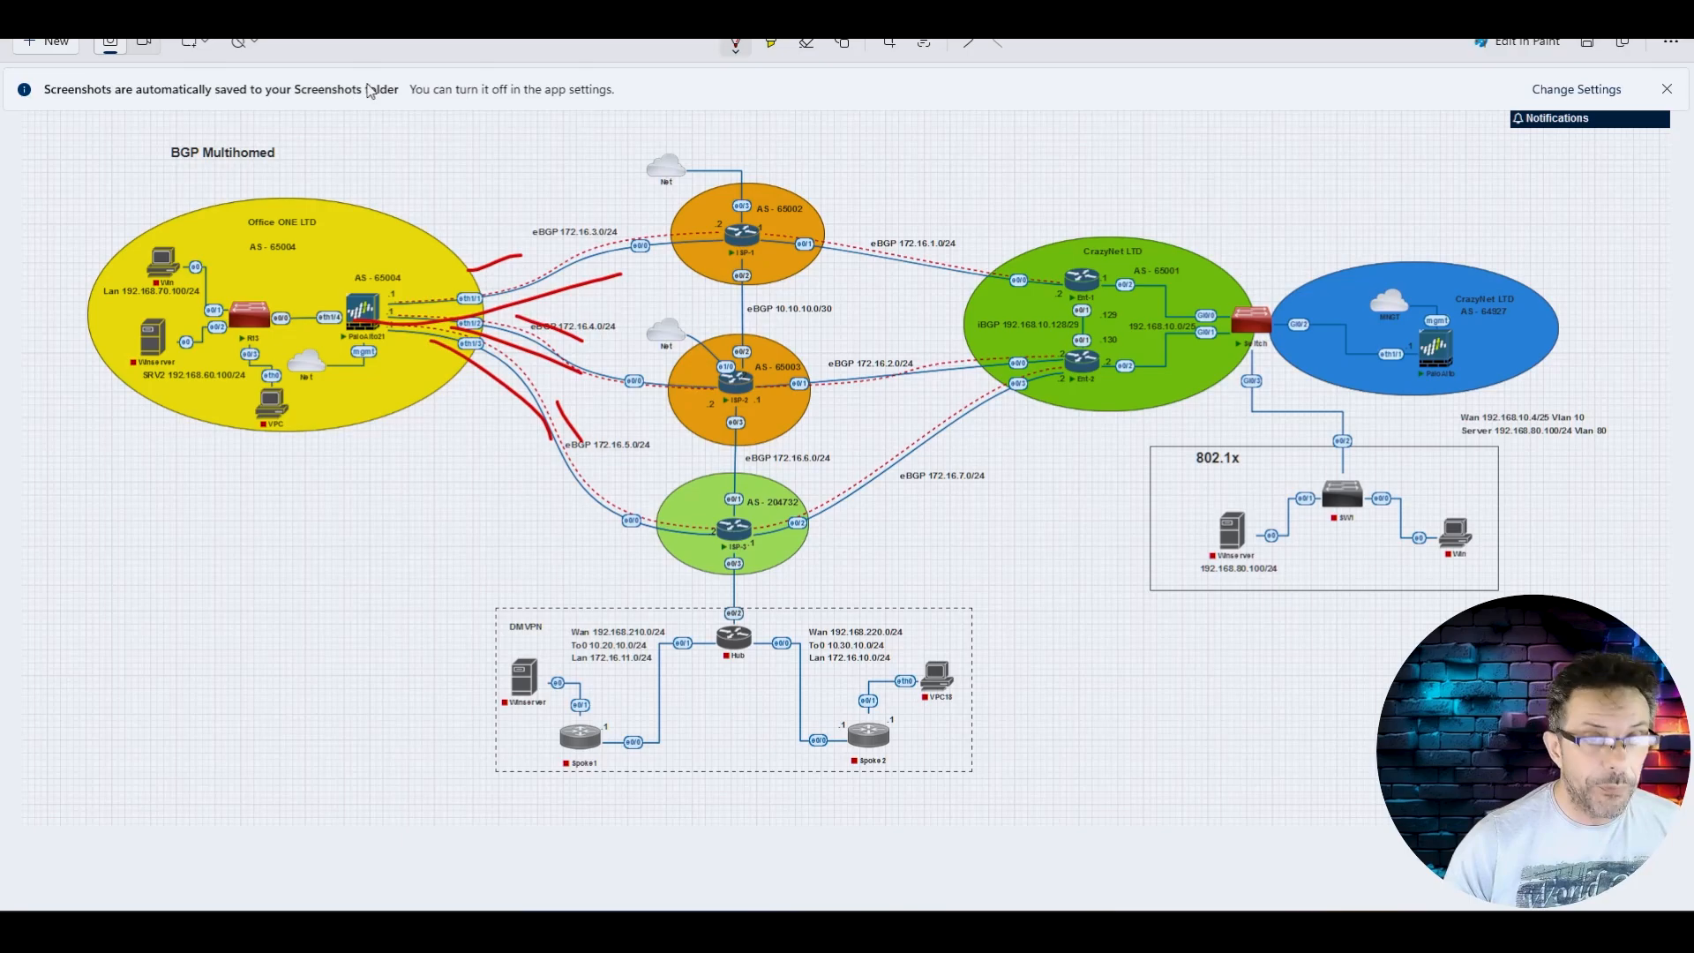
Step: Change the pen colour to black and outline the Office ONE LTD site and the two CrazyNet LTD areas with freehand loops
left_click(737, 55)
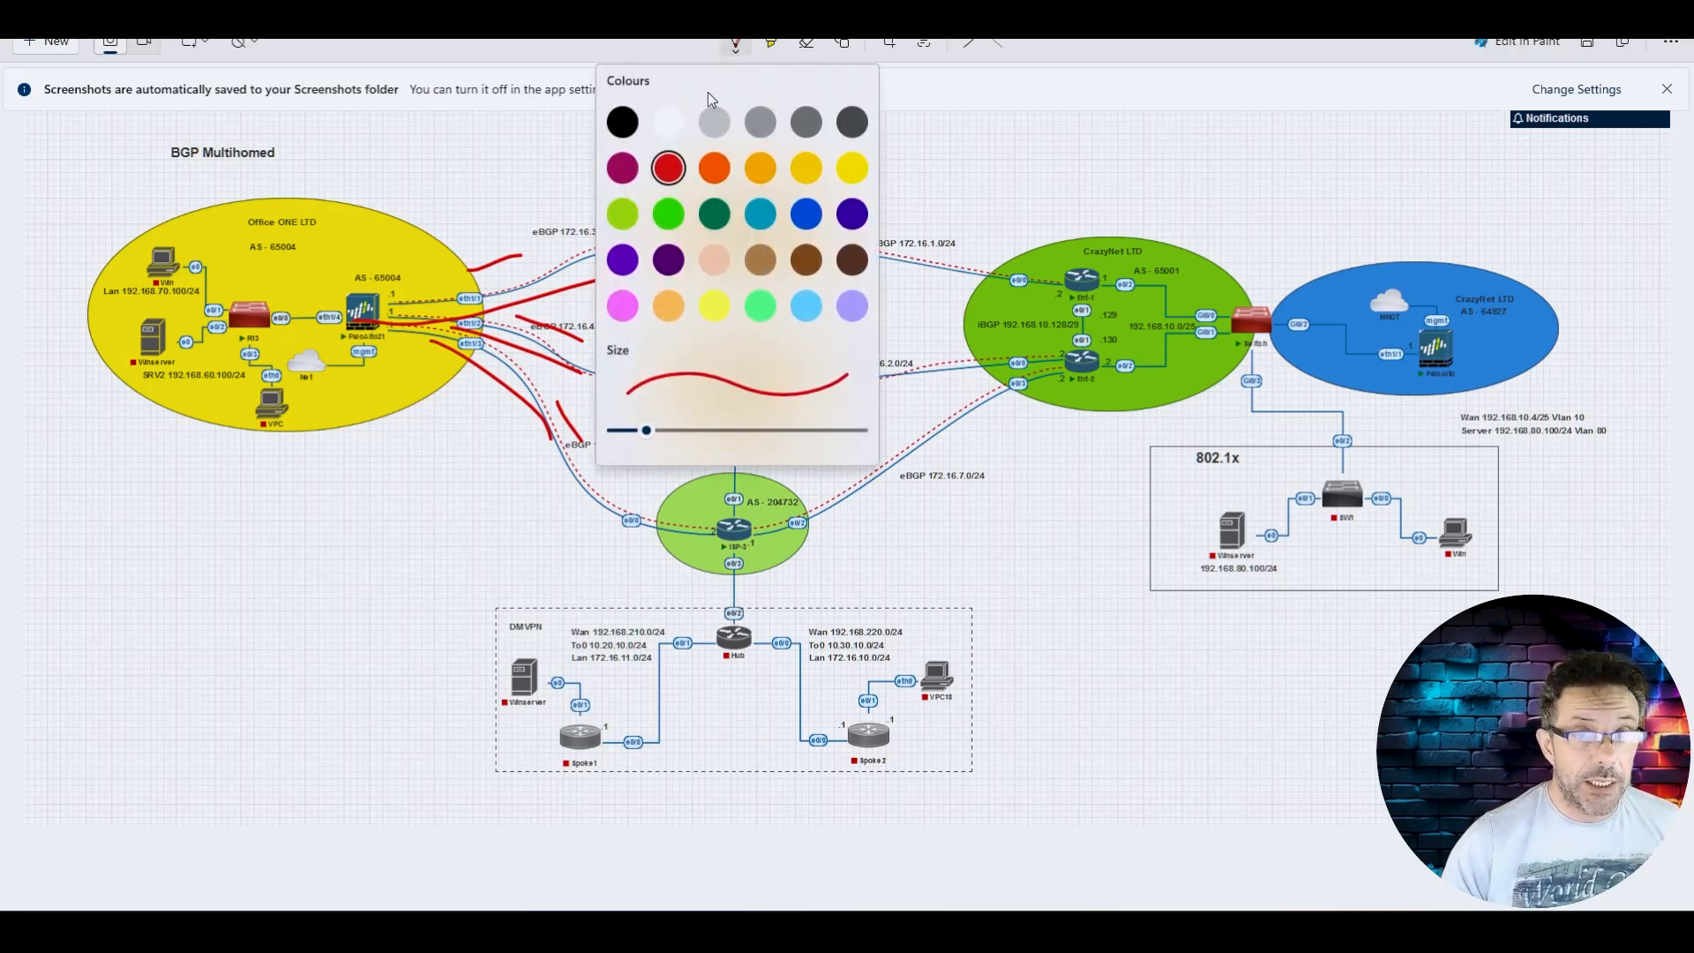
left_click(624, 120)
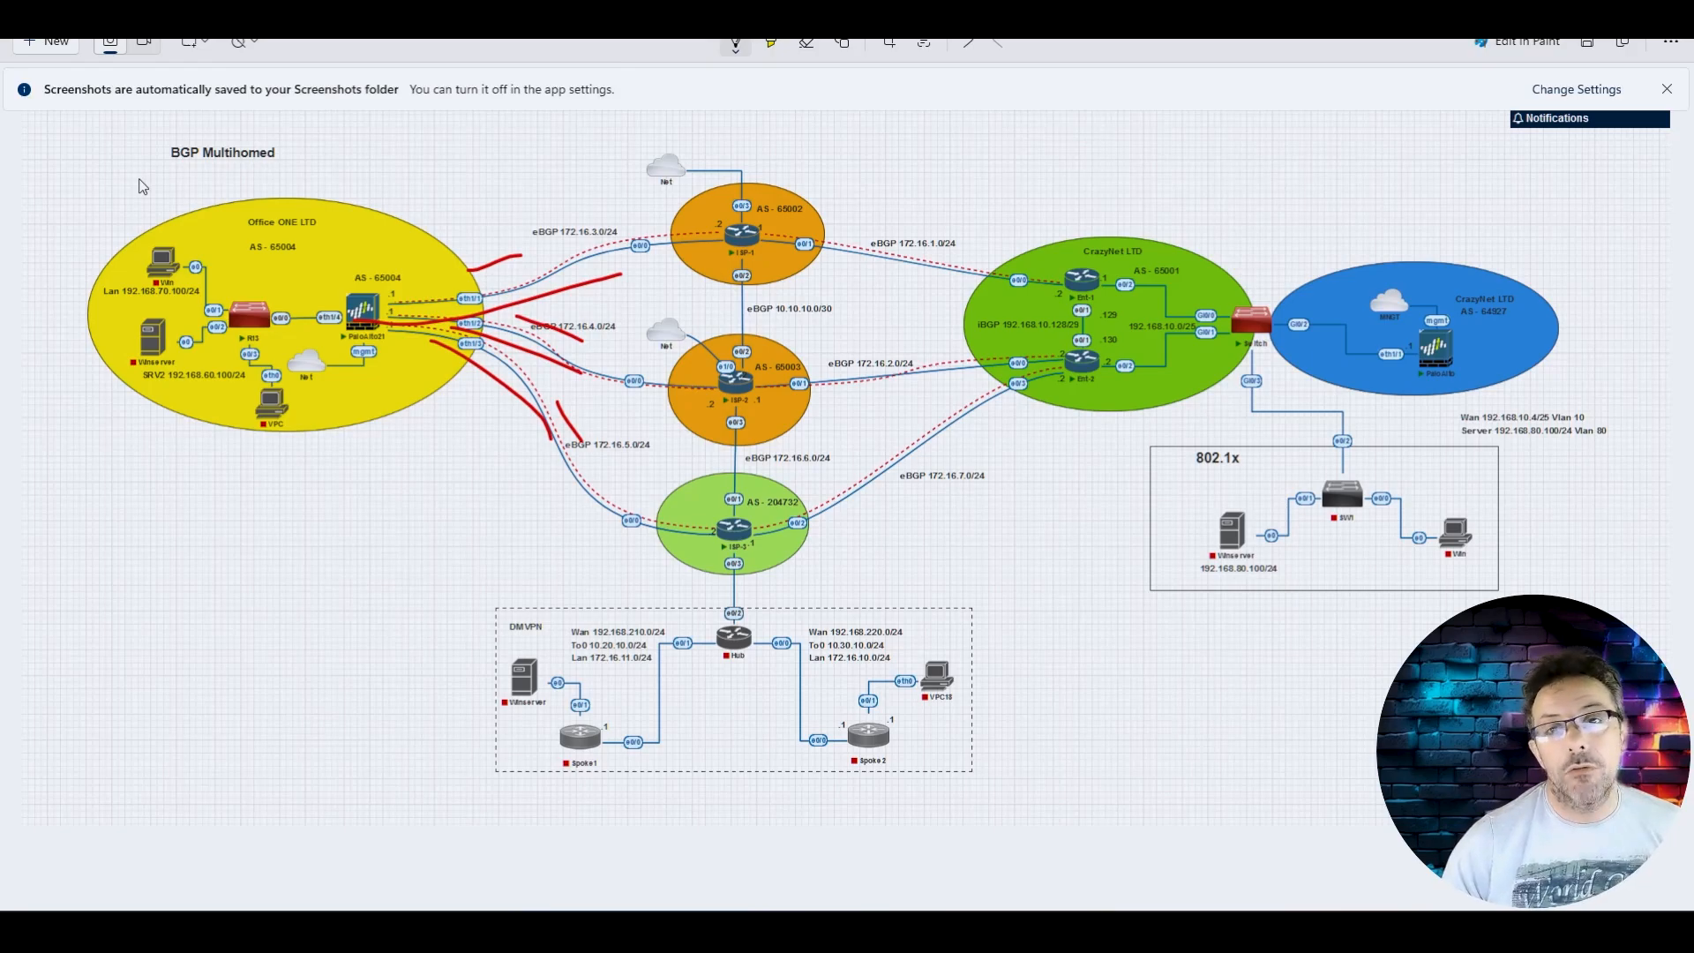
mouse_move(121, 176)
left_mouse_down()
mouse_move(393, 194)
mouse_move(363, 492)
mouse_move(122, 160)
left_mouse_up()
mouse_move(987, 144)
left_mouse_down()
mouse_move(1654, 501)
mouse_move(1032, 386)
mouse_move(1019, 162)
left_mouse_up()
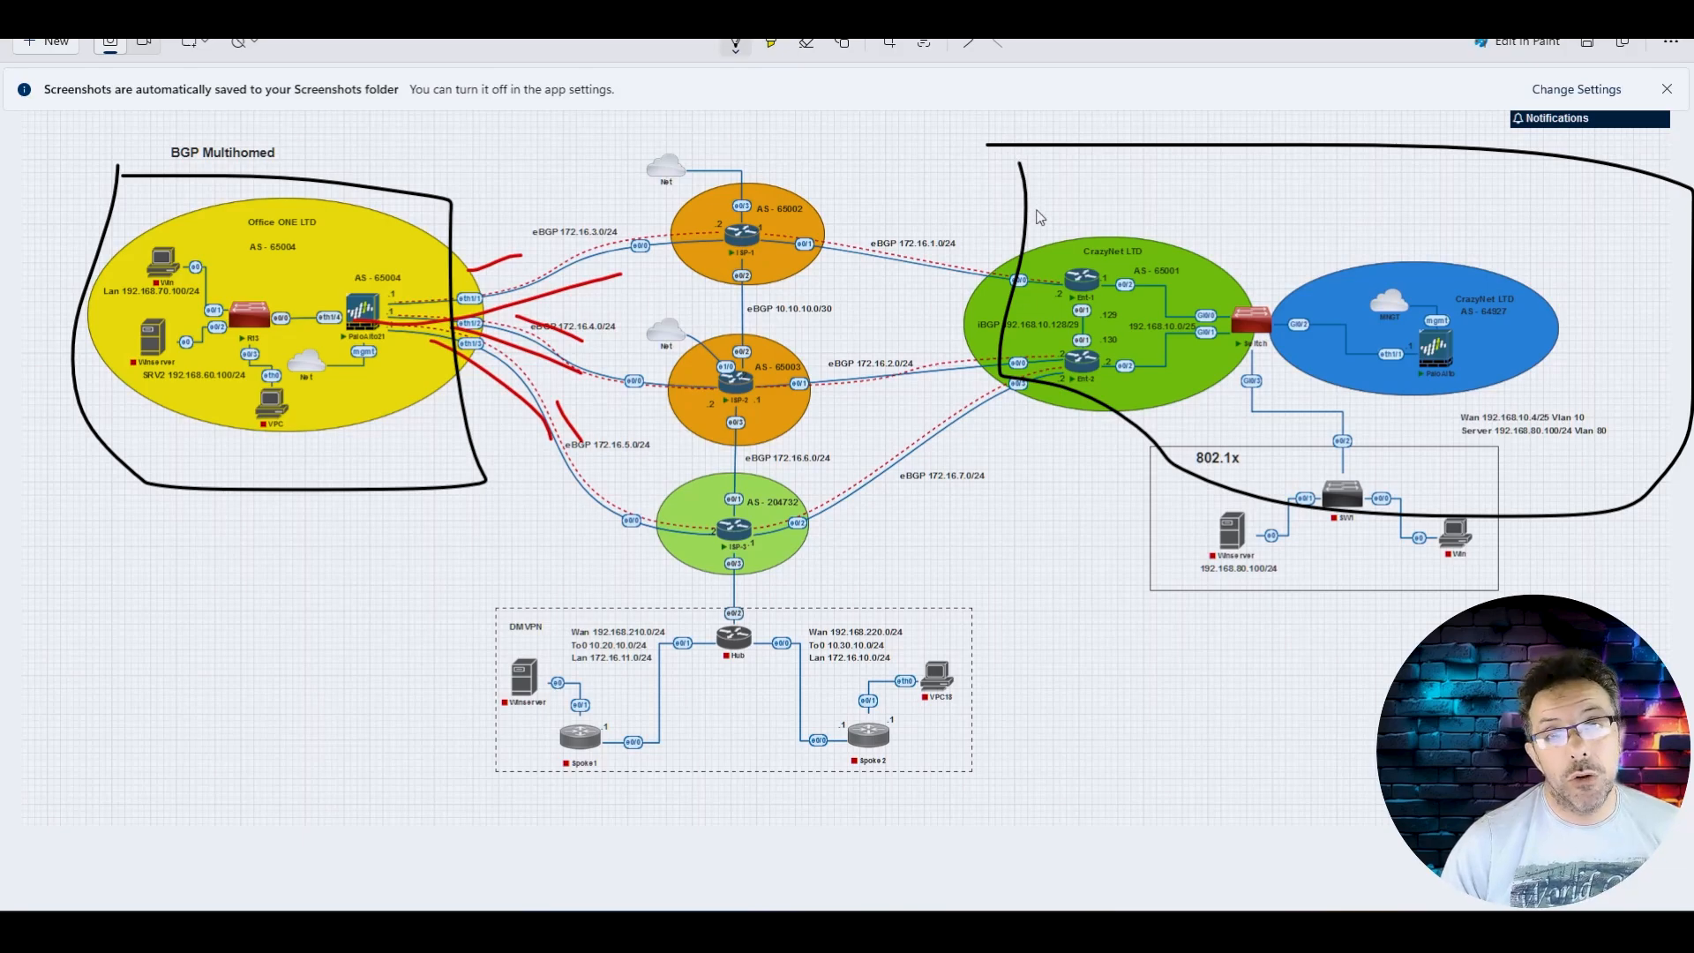